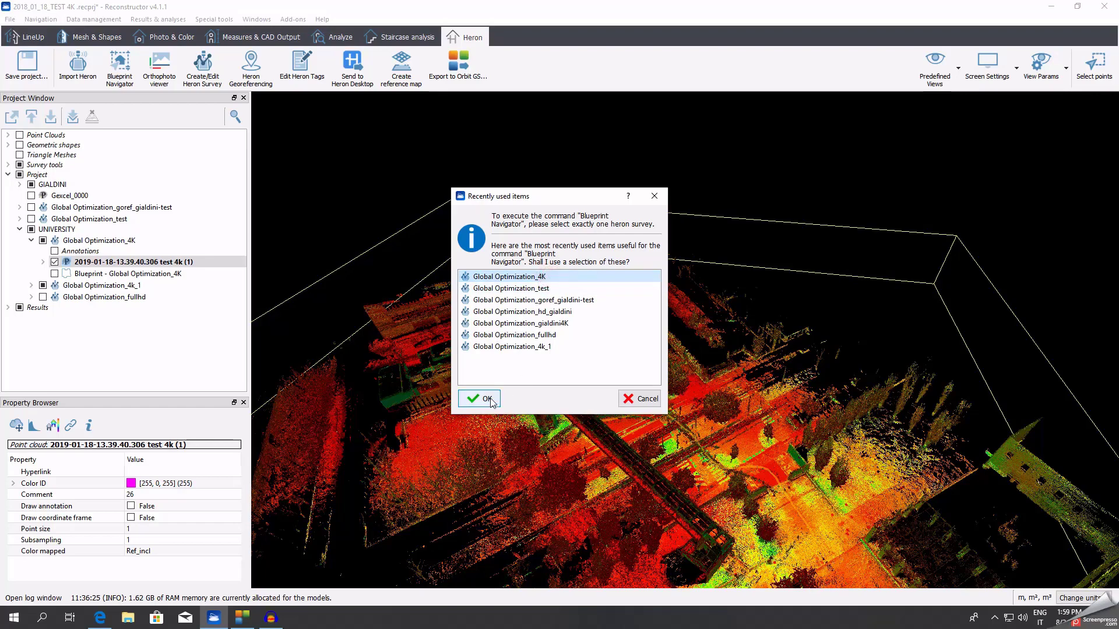
Confirm Global Optimization_4K as the survey for Blueprint Navigator.
left_click(482, 398)
Tour the panoramas by looking toward the corridor and stepping to the doorway, then exit.
double_click(806, 344)
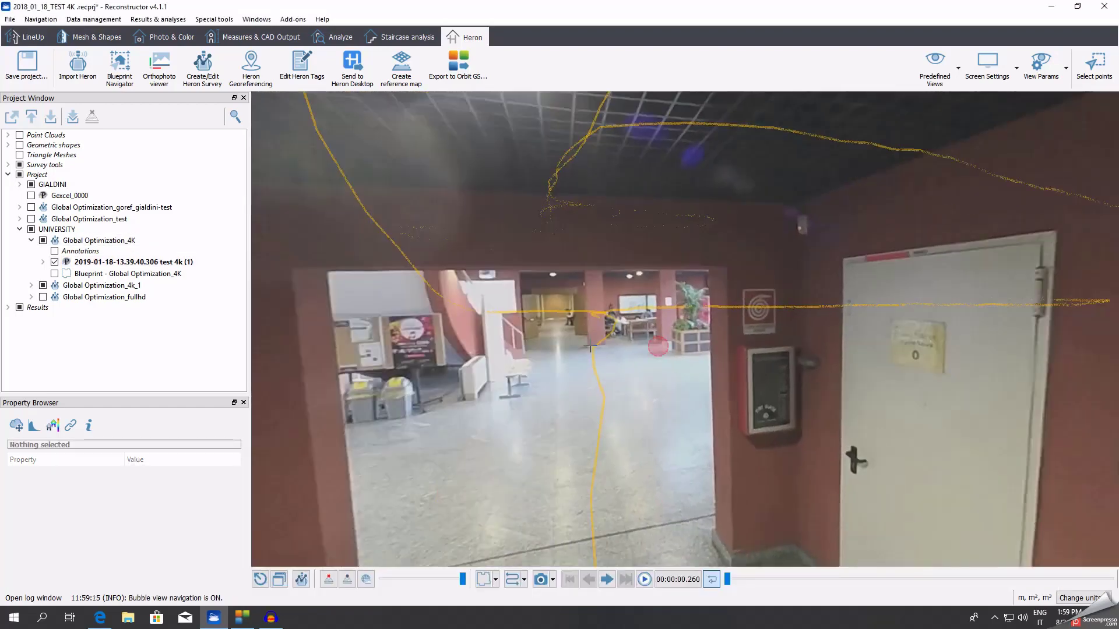
left_click_drag(590, 345, 636, 310)
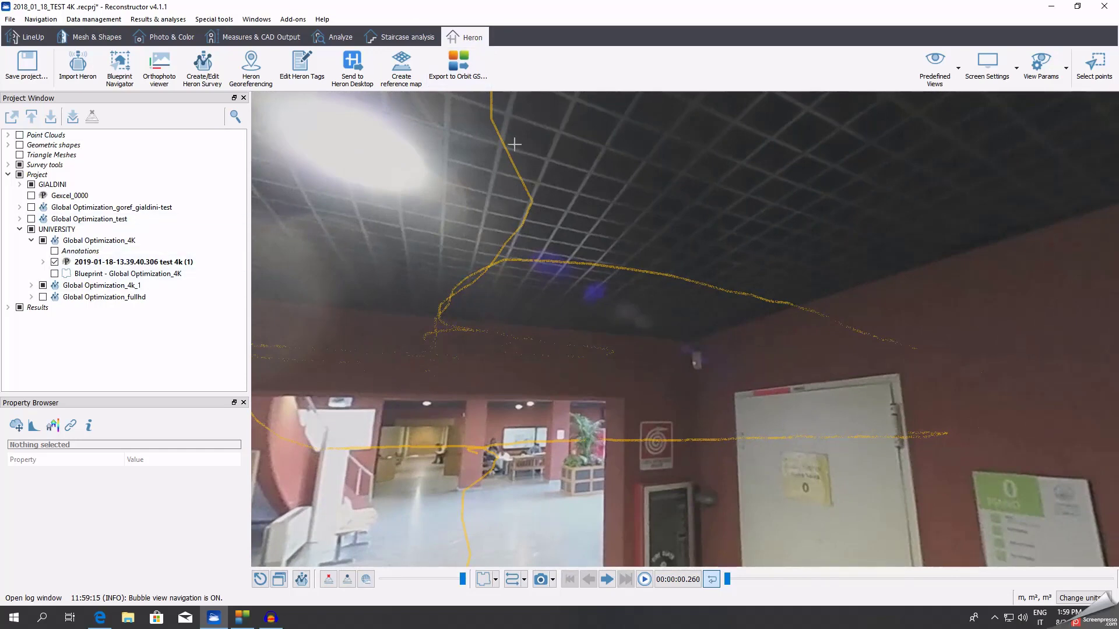
left_click(495, 145)
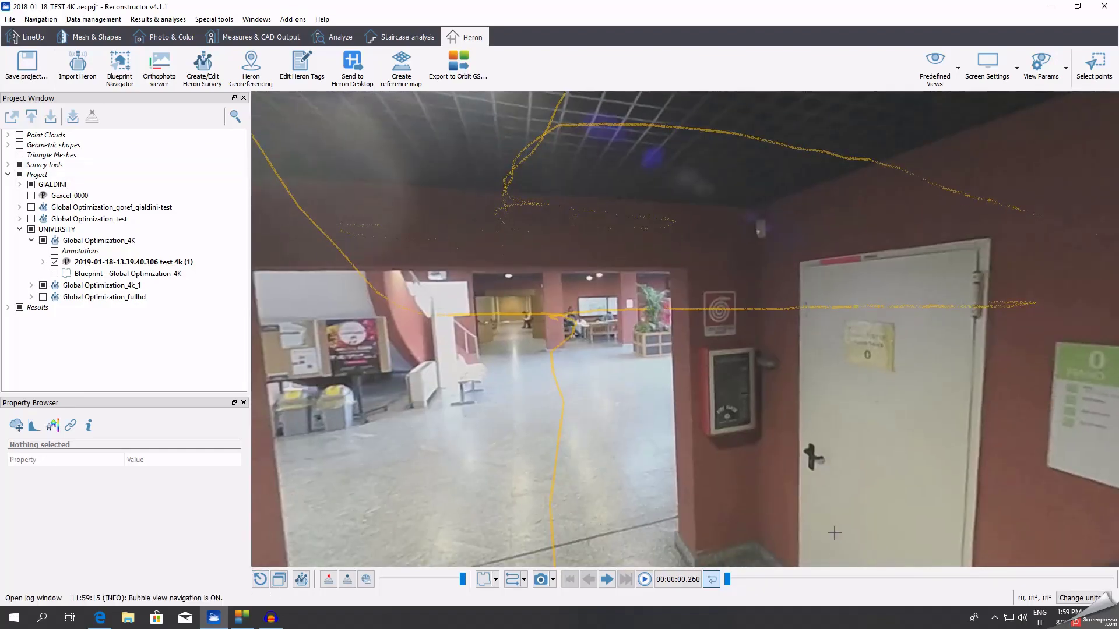
left_click(267, 578)
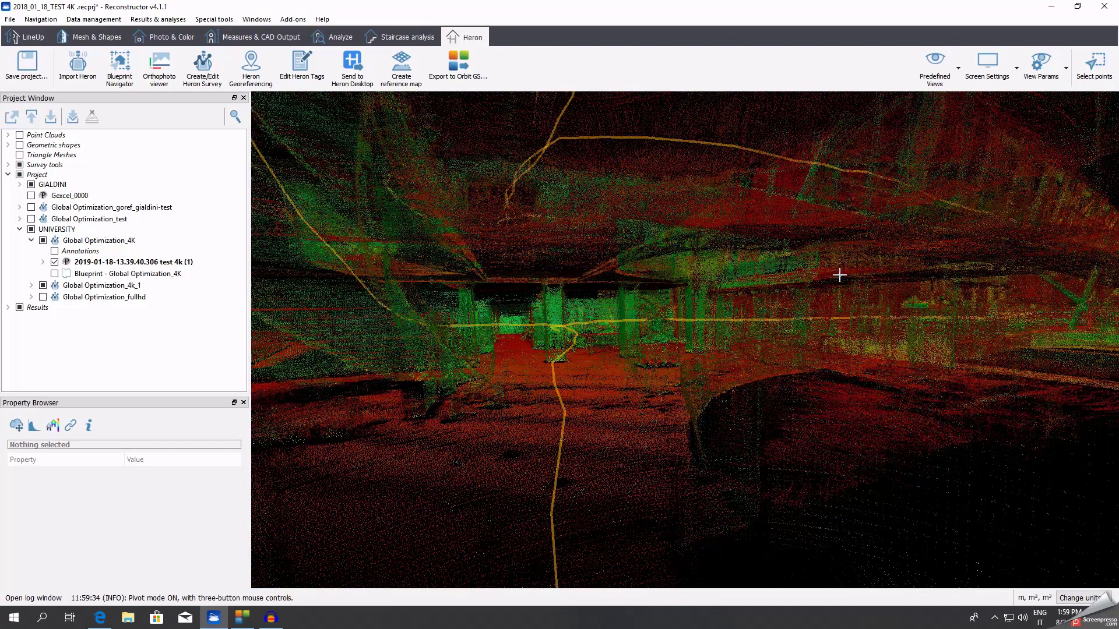
Zoom out over the building and show Global Optimization_4K's survey properties.
scroll(639, 345, "down", 10)
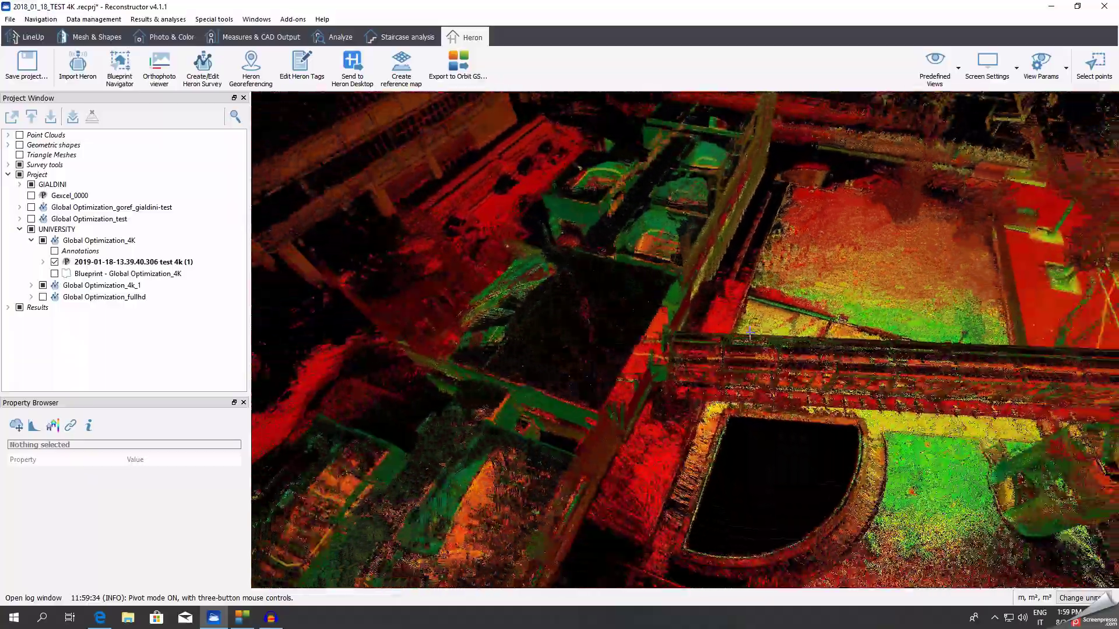
left_click_drag(899, 369, 542, 272)
left_click(140, 240)
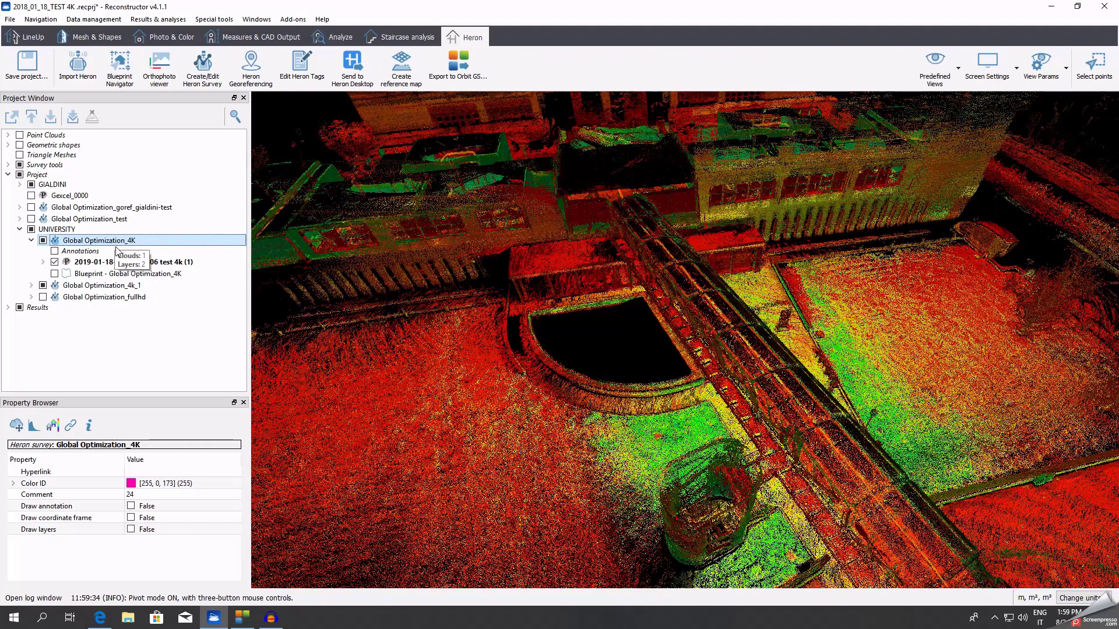
Create a new 'orbit' folder in Exports and choose it as the Orbit GS export destination.
left_click(468, 72)
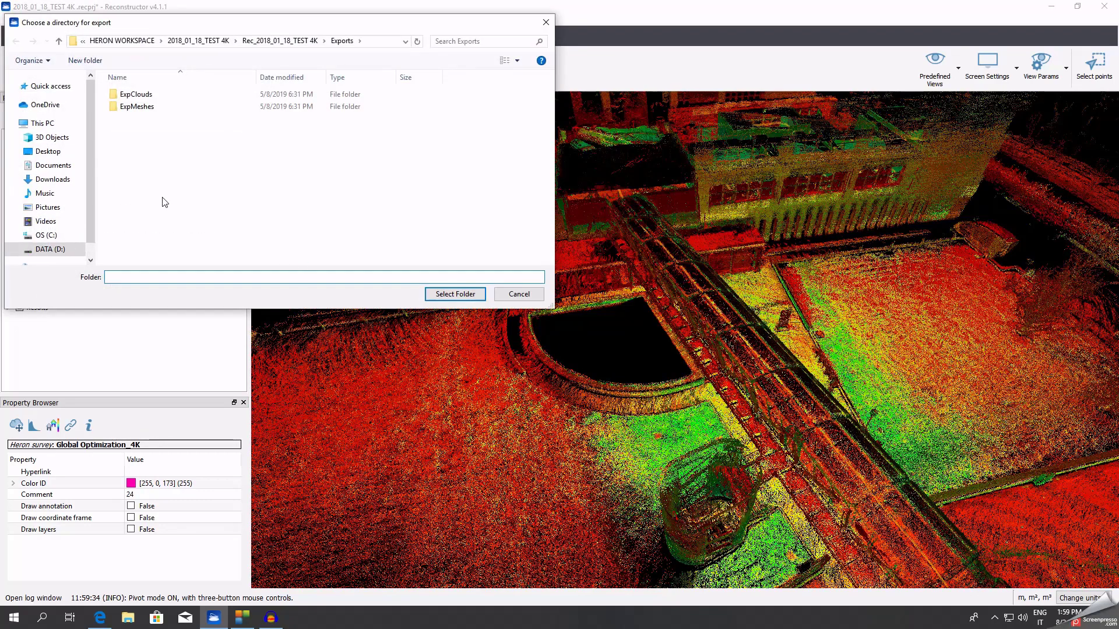
right_click(162, 198)
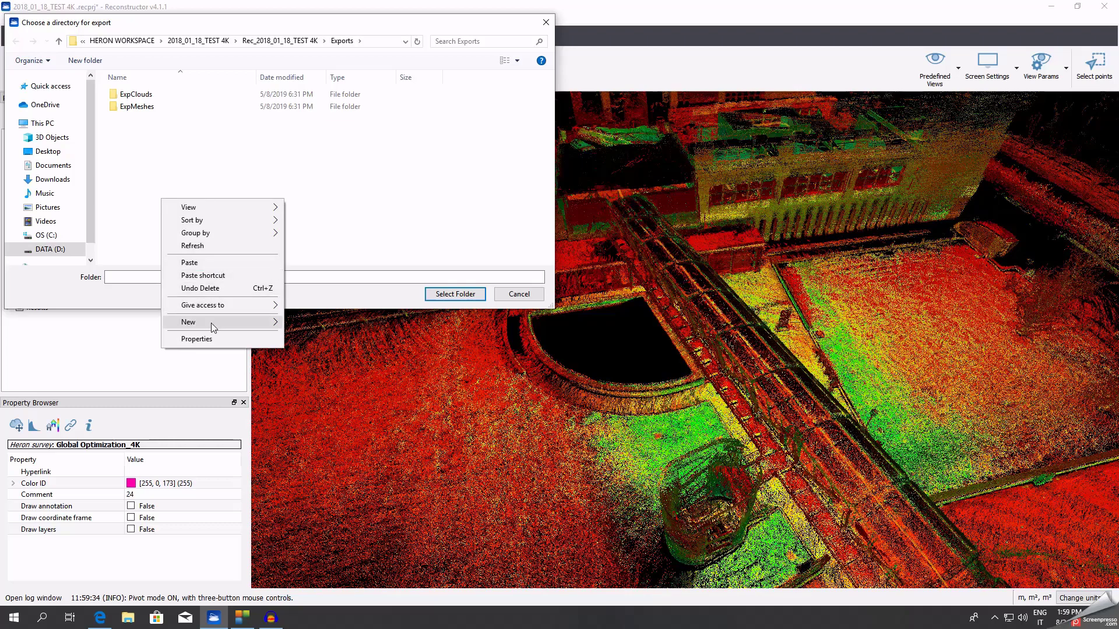
left_click(271, 329)
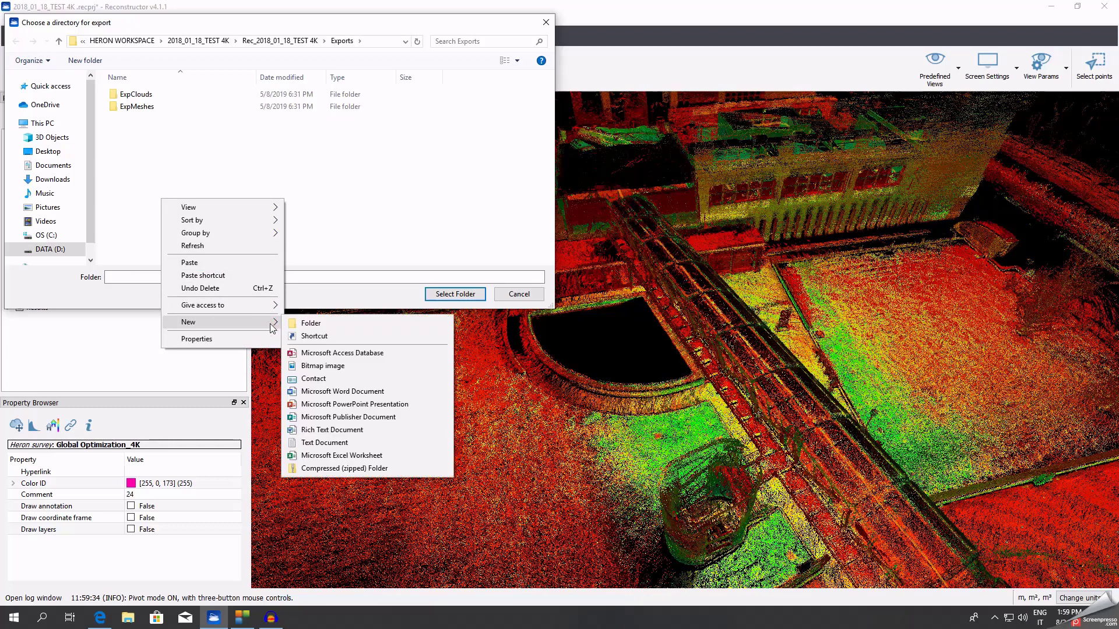
left_click(315, 323)
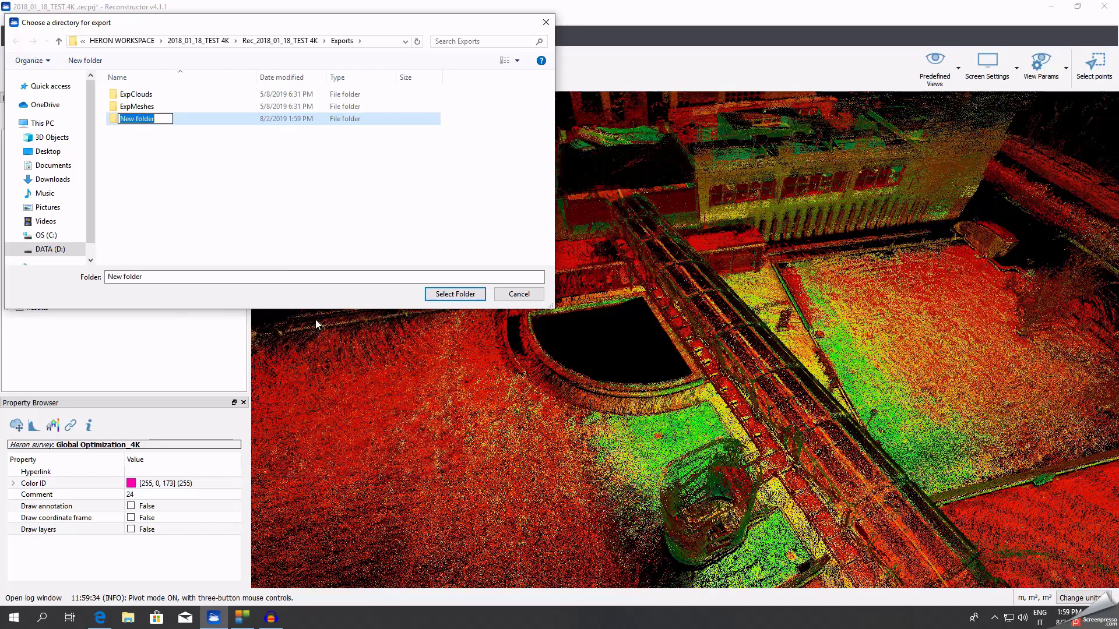
type("orbit")
left_click(294, 207)
left_click(139, 118)
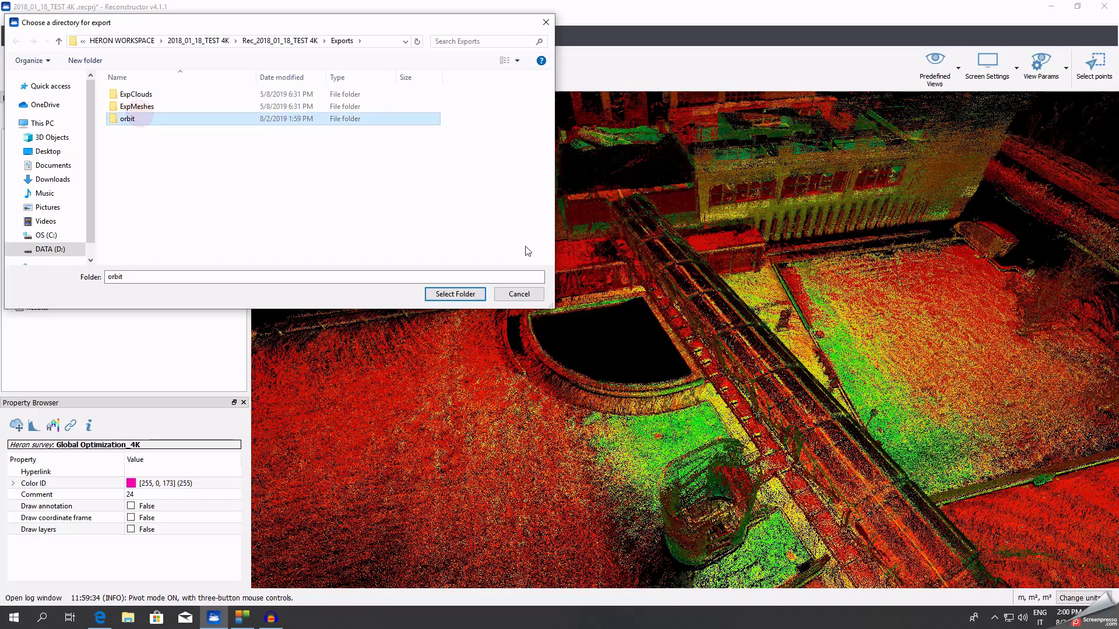
left_click(453, 294)
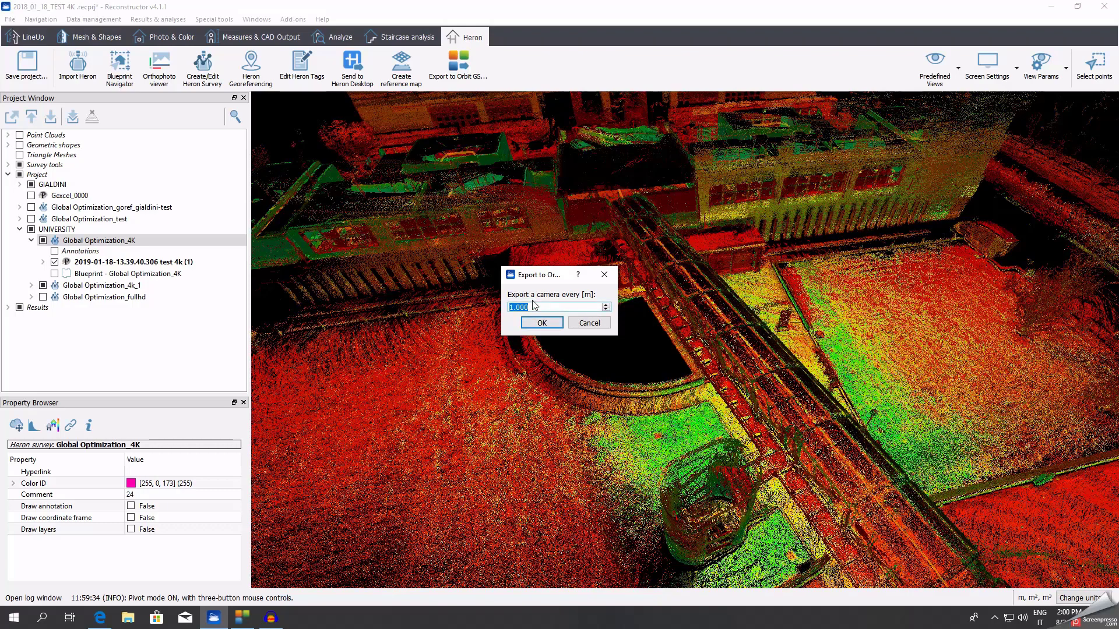
Accept the camera spacing and export 1 point cloud and 591 cameras to Exports/orbit.
left_click(540, 323)
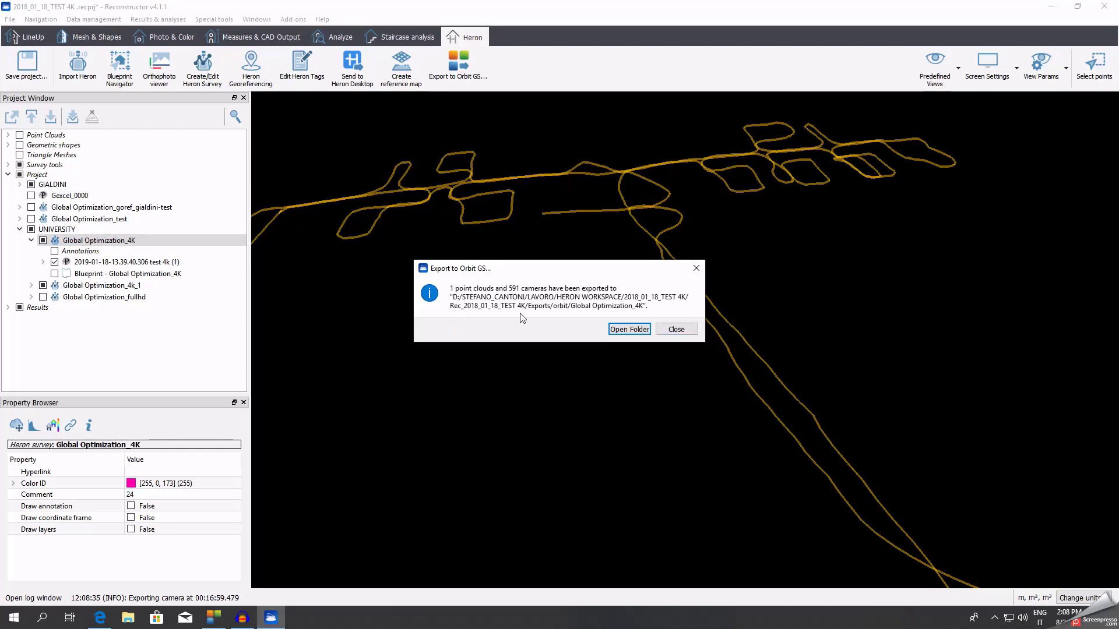
Open the Global Optimization_4K export folder, check the panorama images, and open the panorama spreadsheet.
left_click(637, 330)
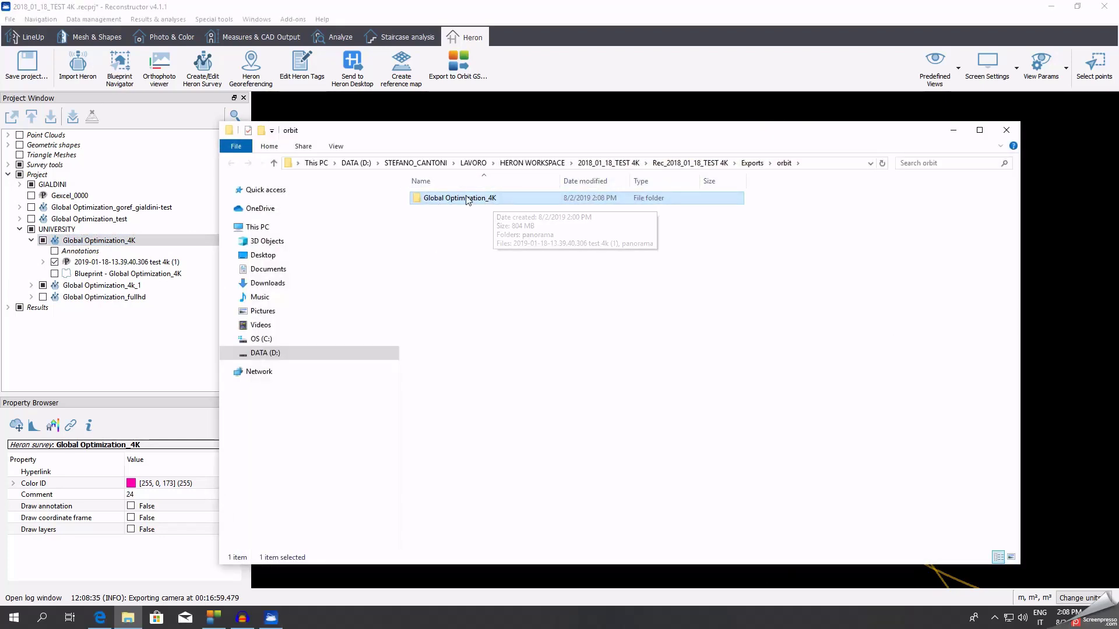
double_click(492, 199)
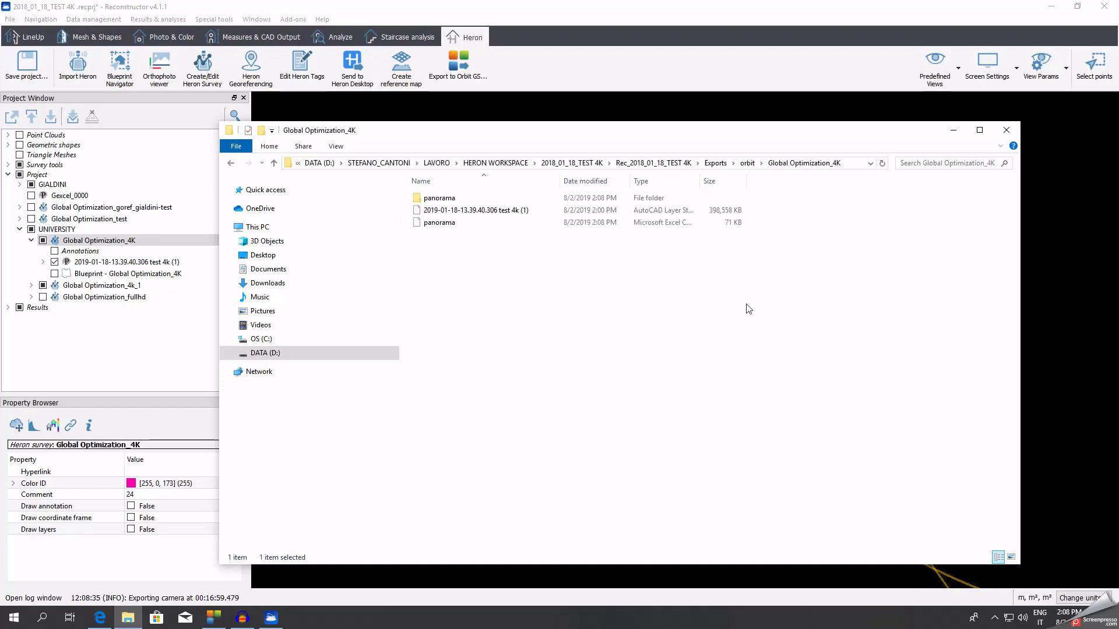
double_click(449, 198)
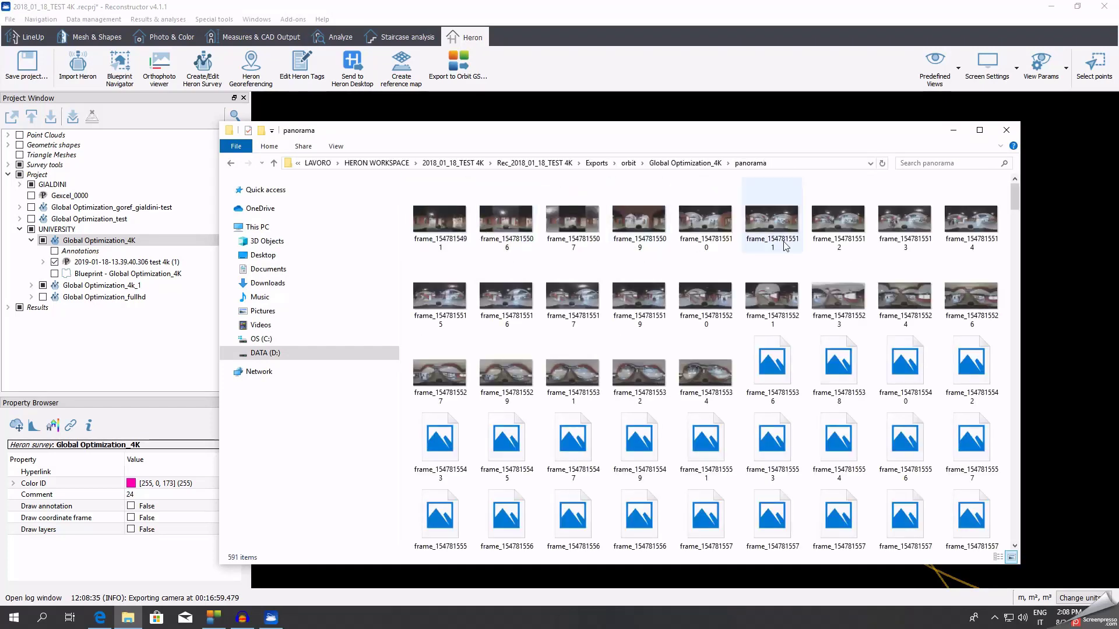
left_click(274, 163)
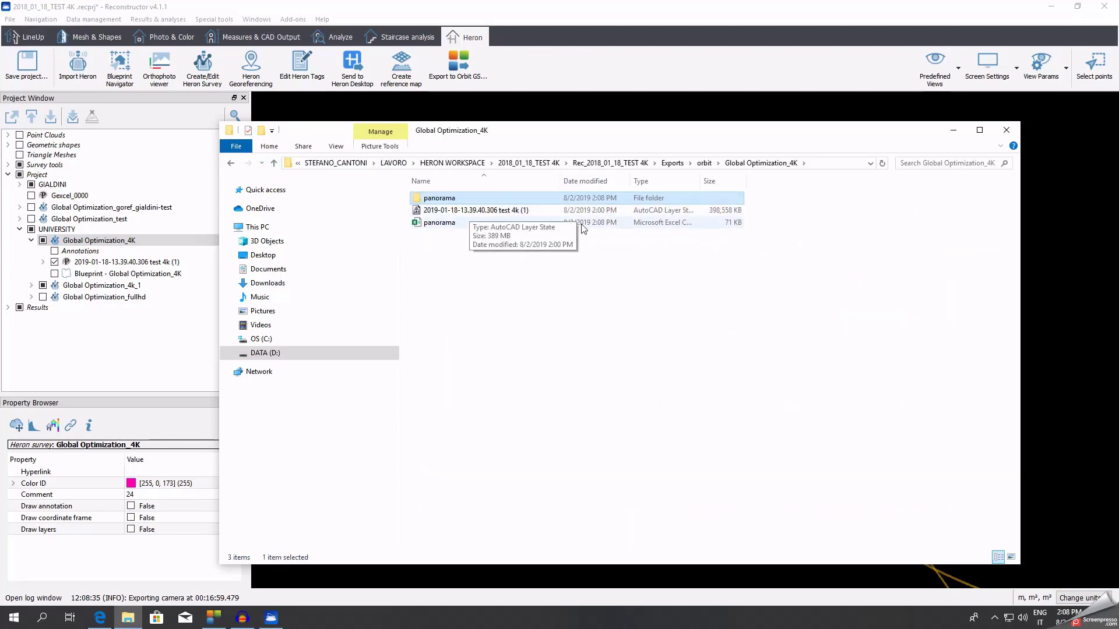
double_click(458, 223)
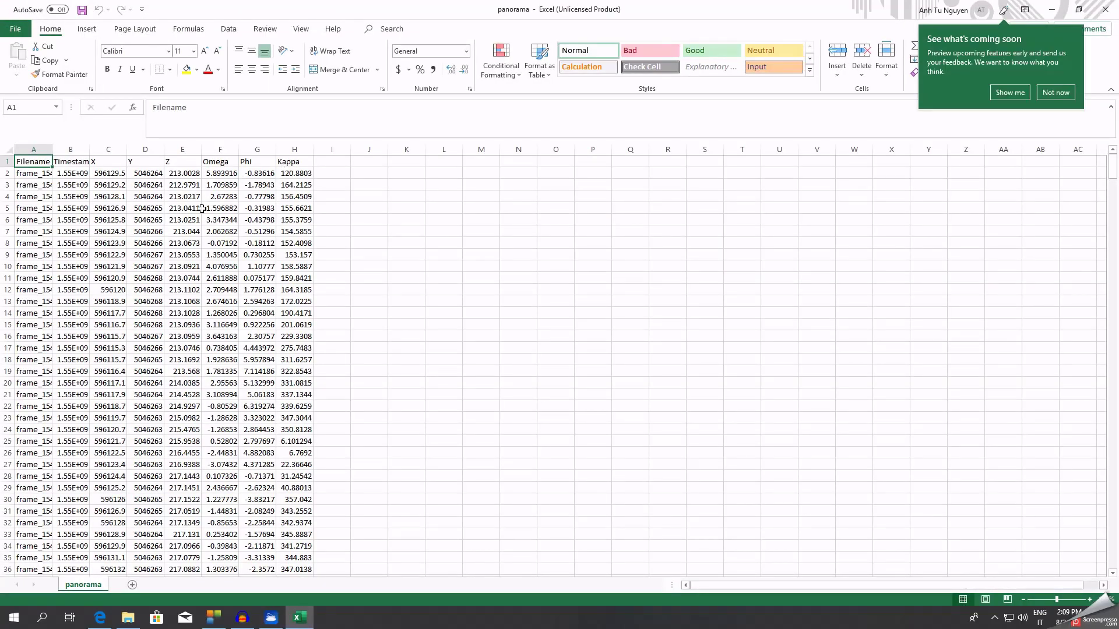
left_click(1114, 13)
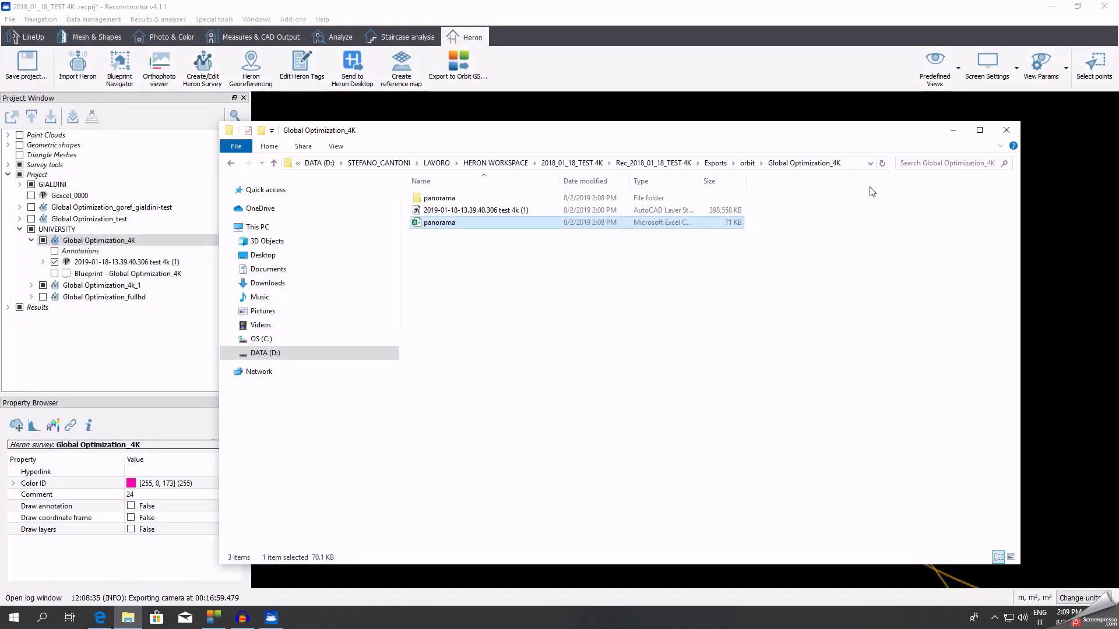
Close the export folder window and exit Reconstructor, saving the project changes.
left_click(1010, 129)
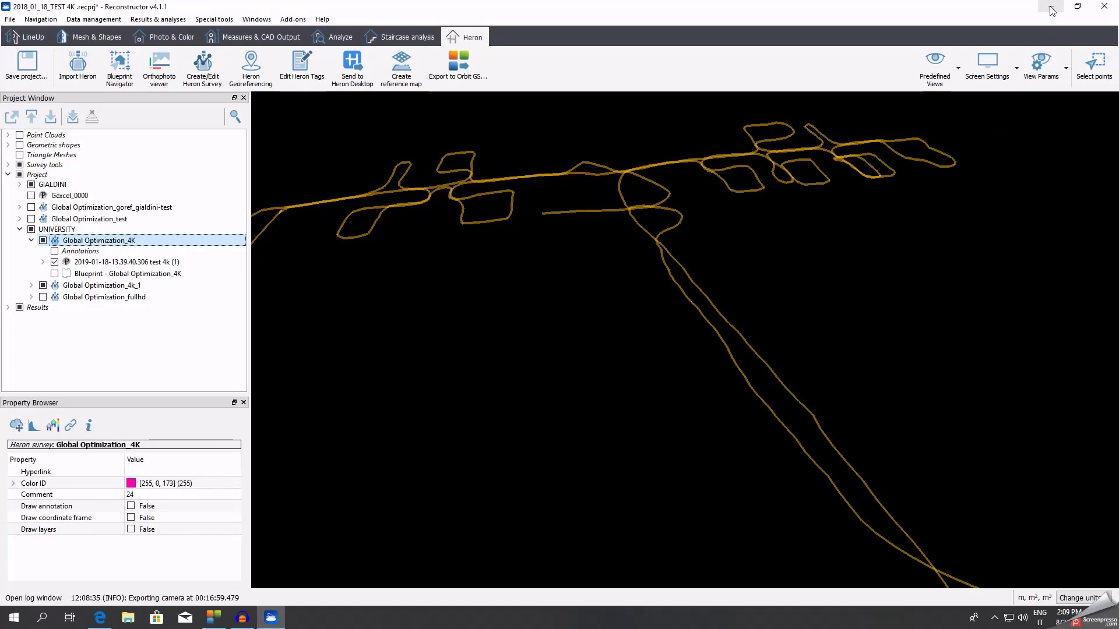
left_click(1105, 9)
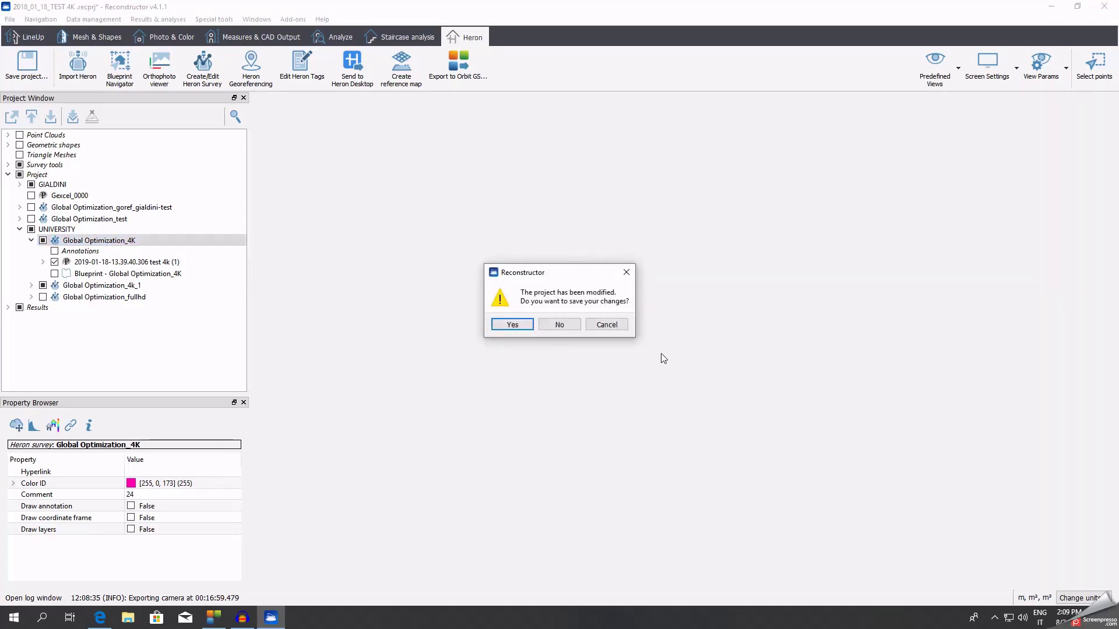
left_click(513, 327)
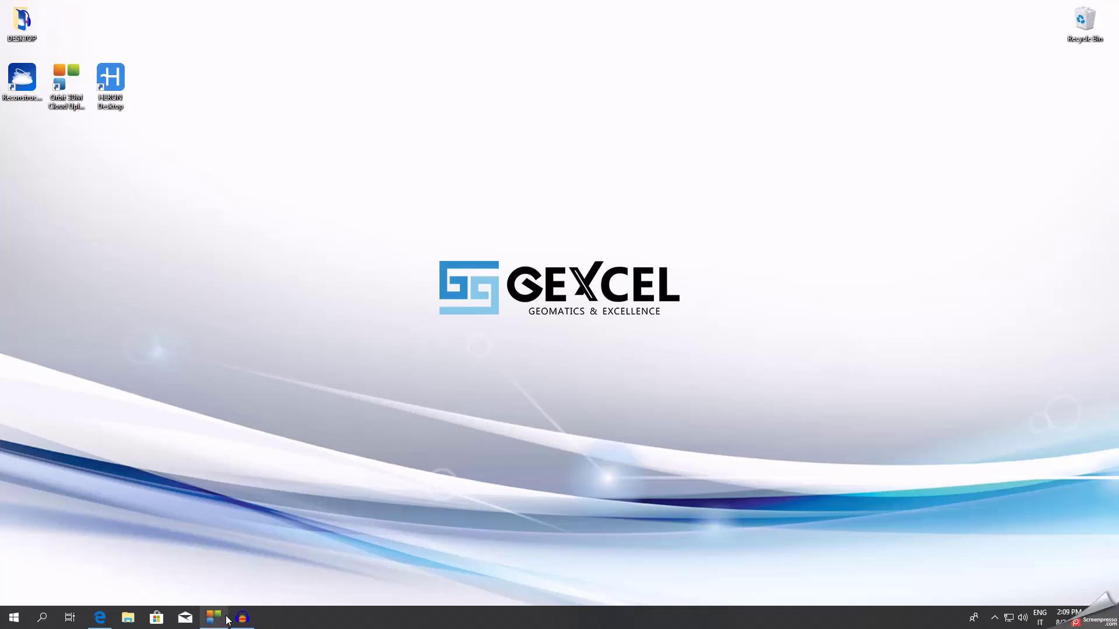
Download and save the 3D Mapping Cloud Upload Tool installer, then minimize the browser.
left_click(99, 617)
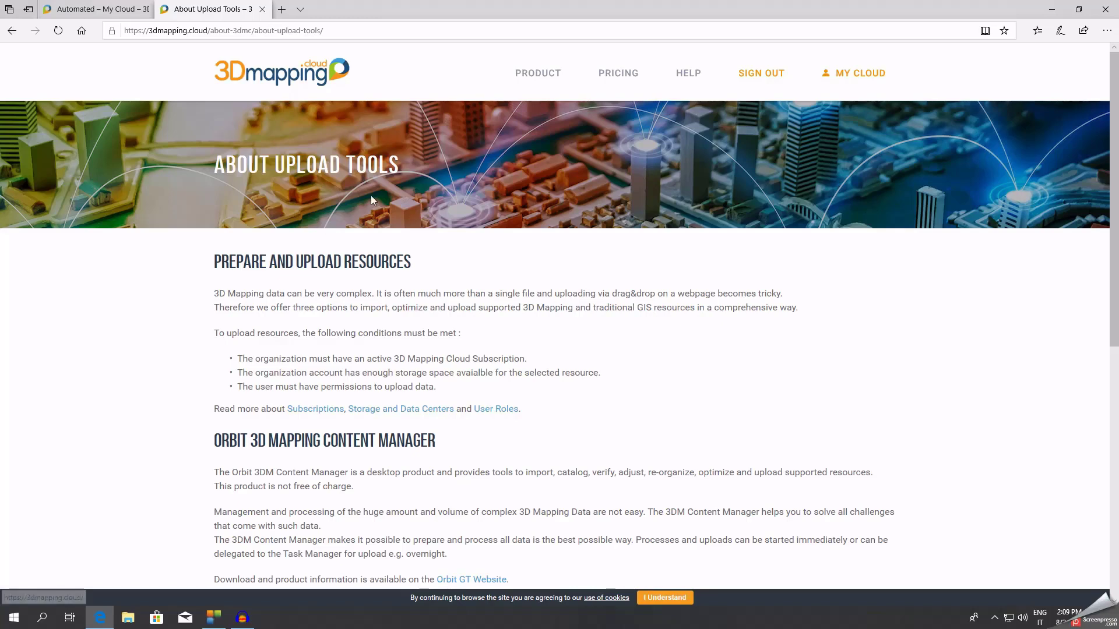
scroll(349, 210, "down", 4)
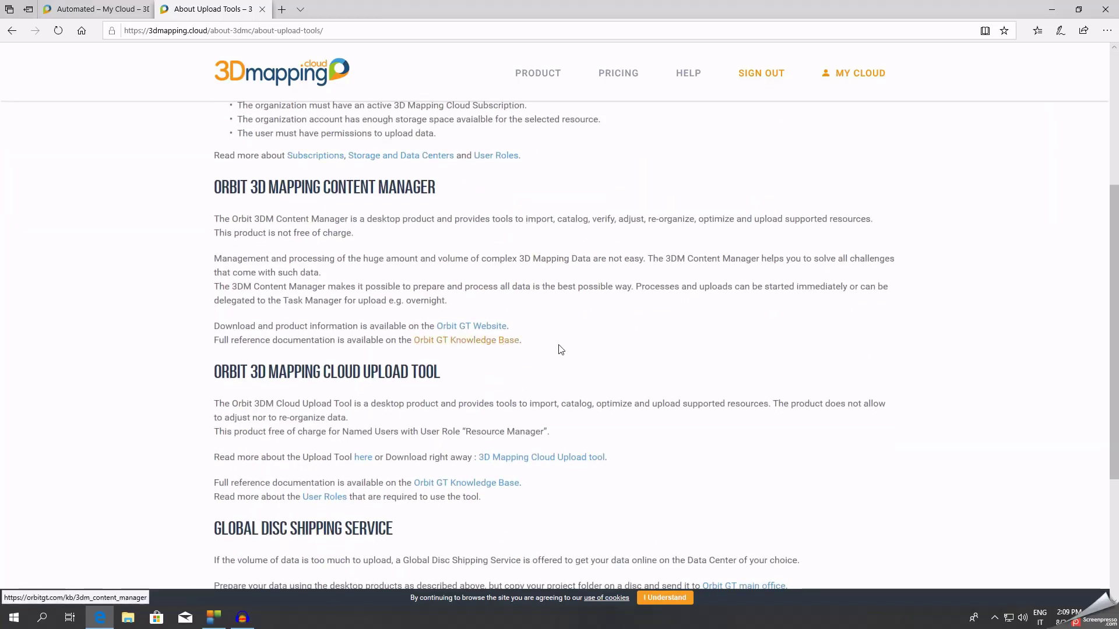
scroll(568, 350, "down", 1)
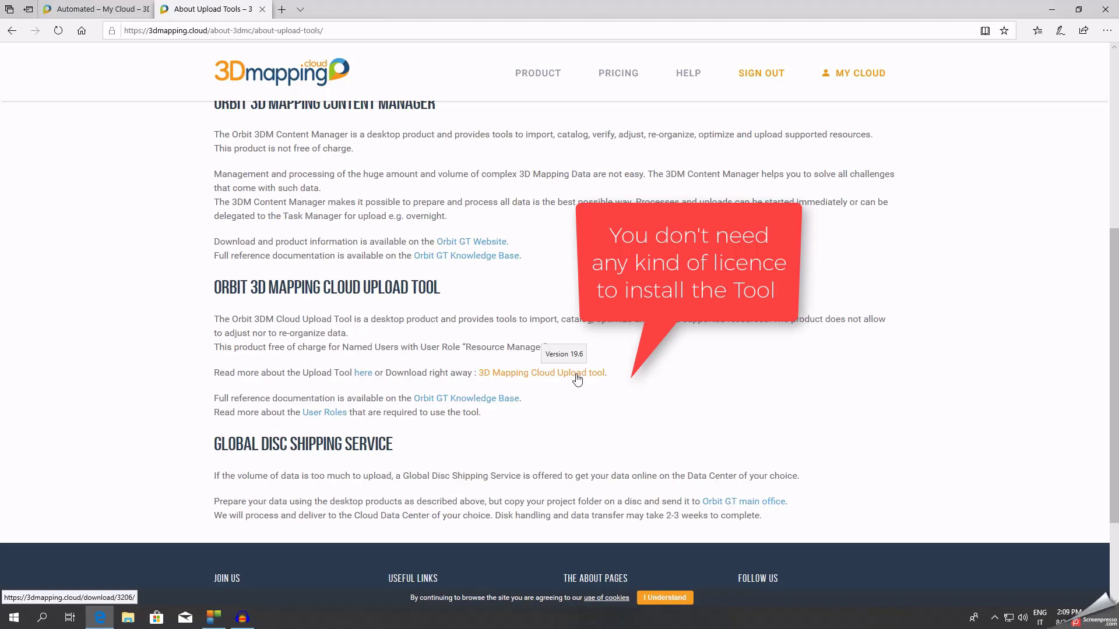
left_click(577, 379)
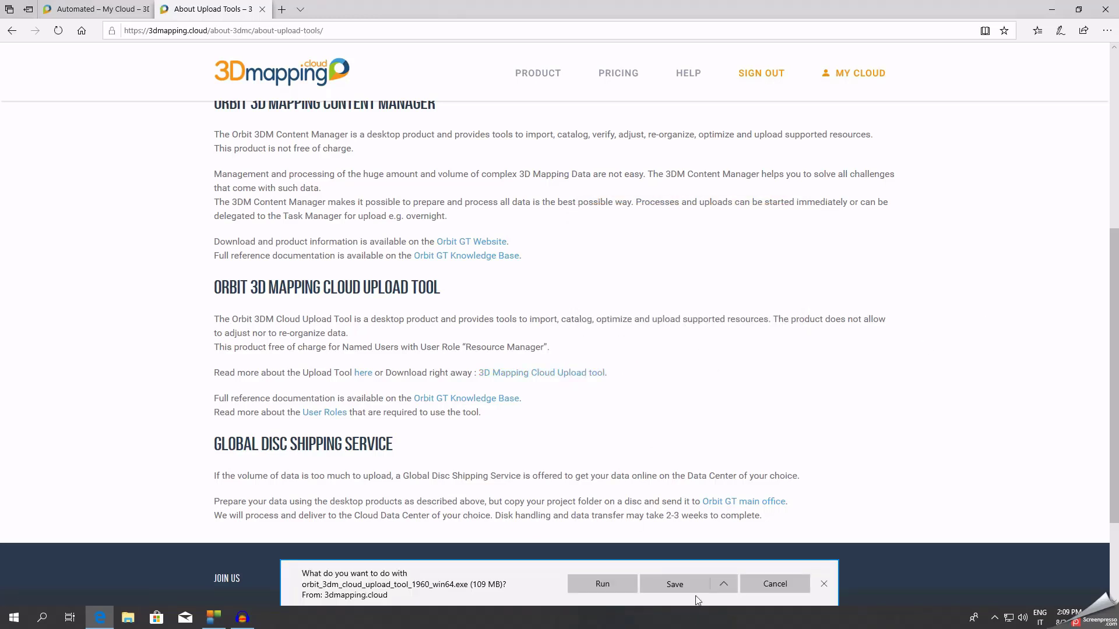
left_click(824, 585)
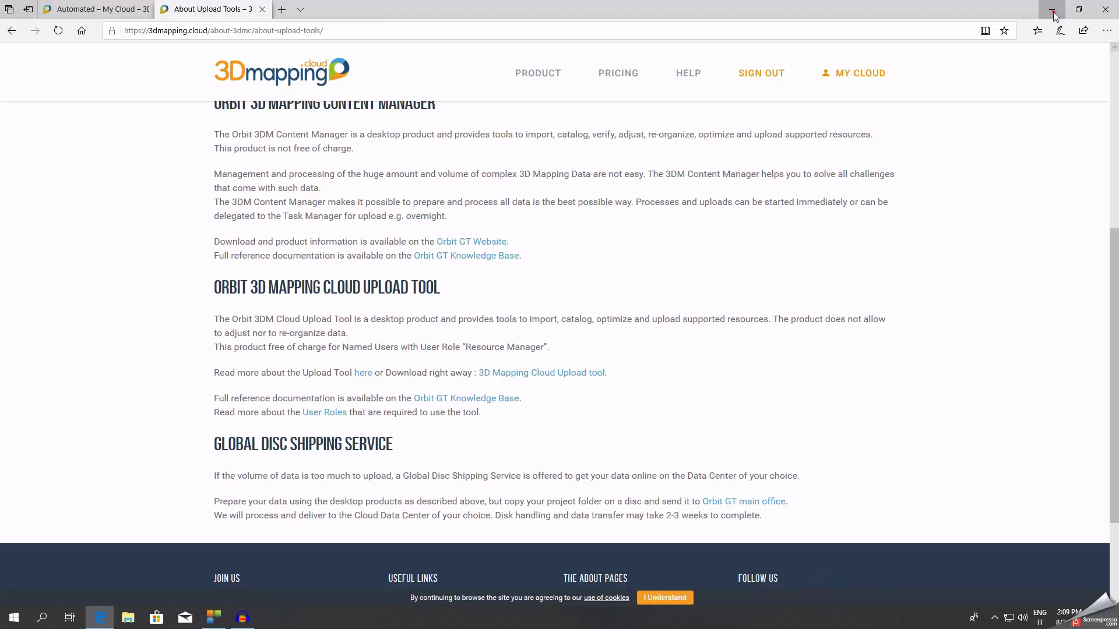
left_click(1052, 11)
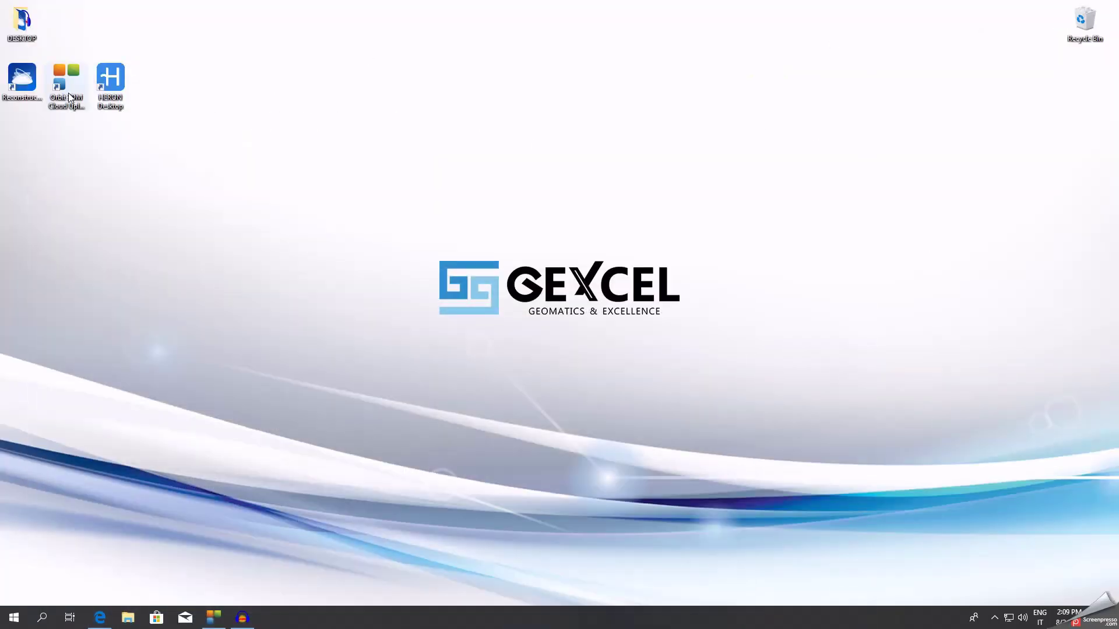
Enlarge the resources table and start a new Mobile Mapping run.
left_click(213, 618)
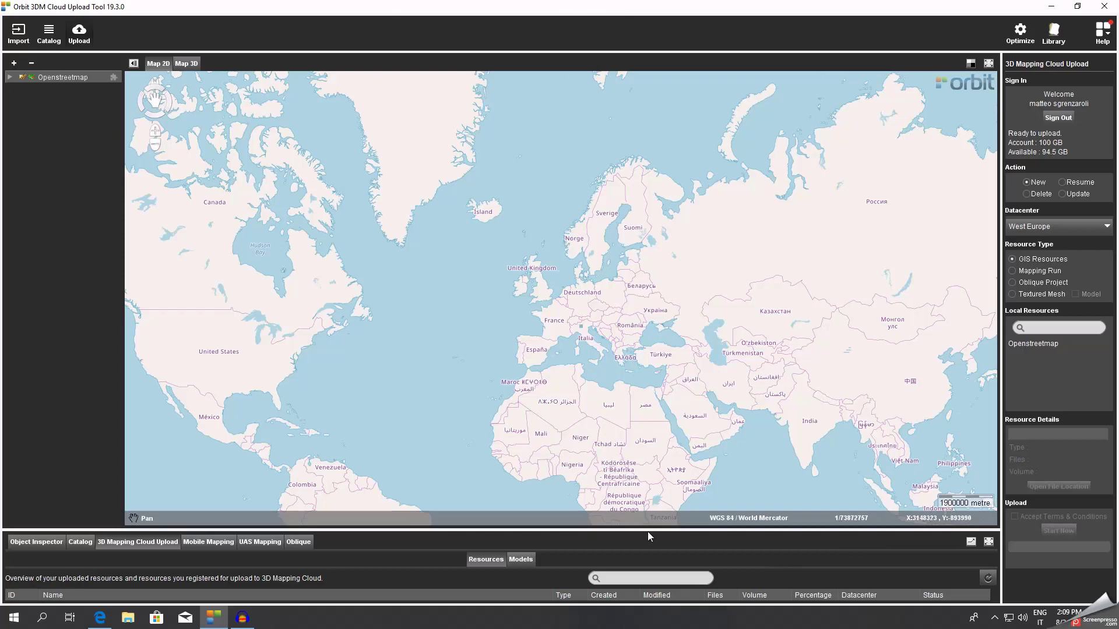
left_click_drag(649, 530, 640, 419)
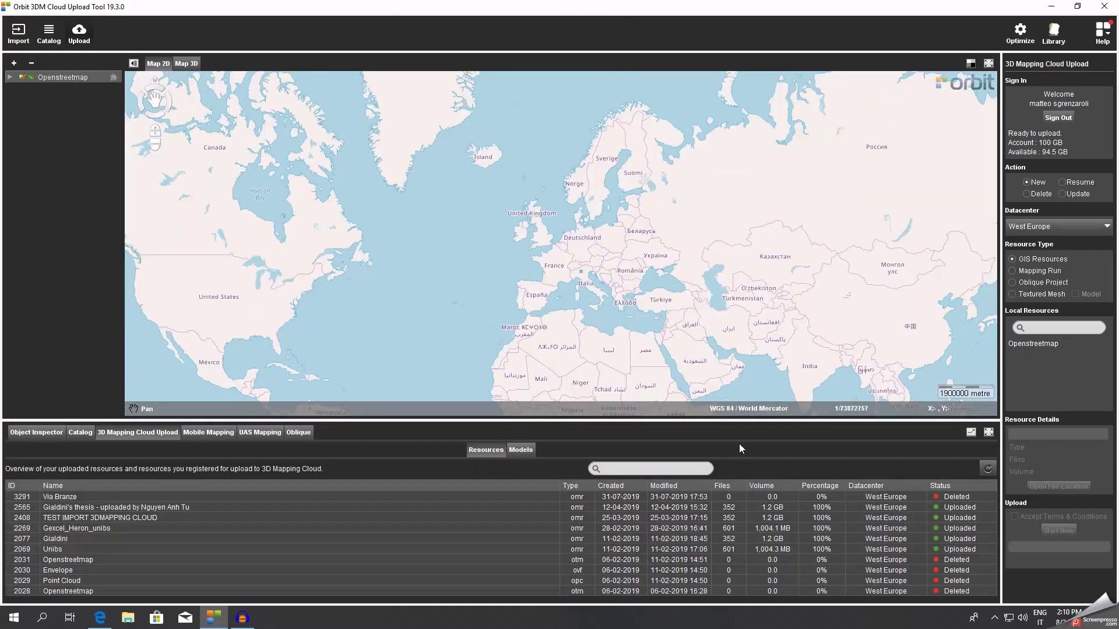
left_click(32, 34)
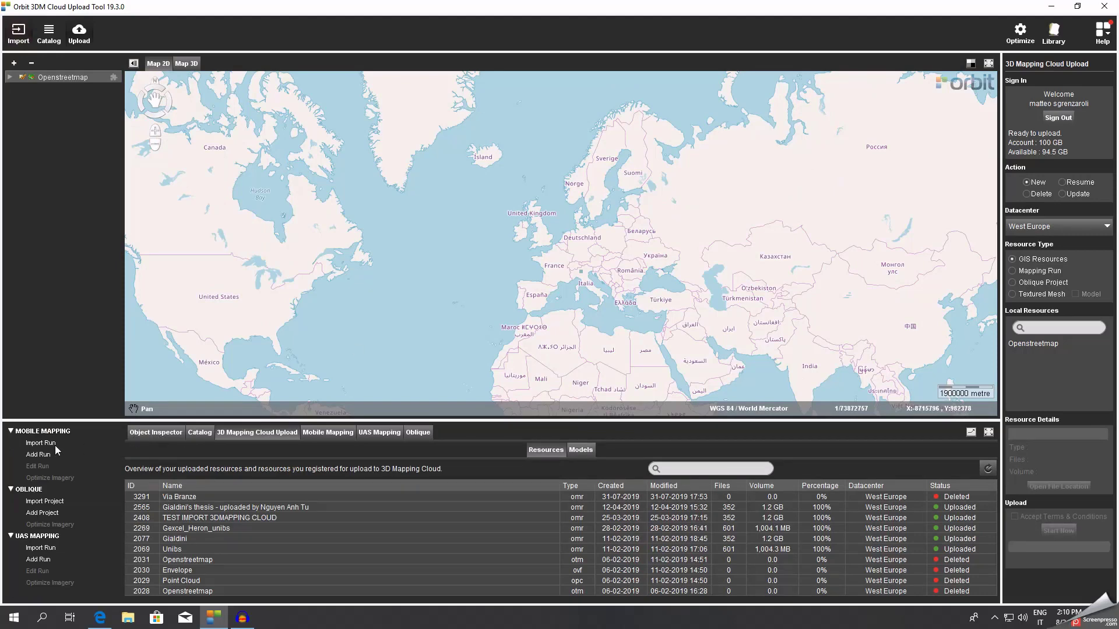
left_click(38, 454)
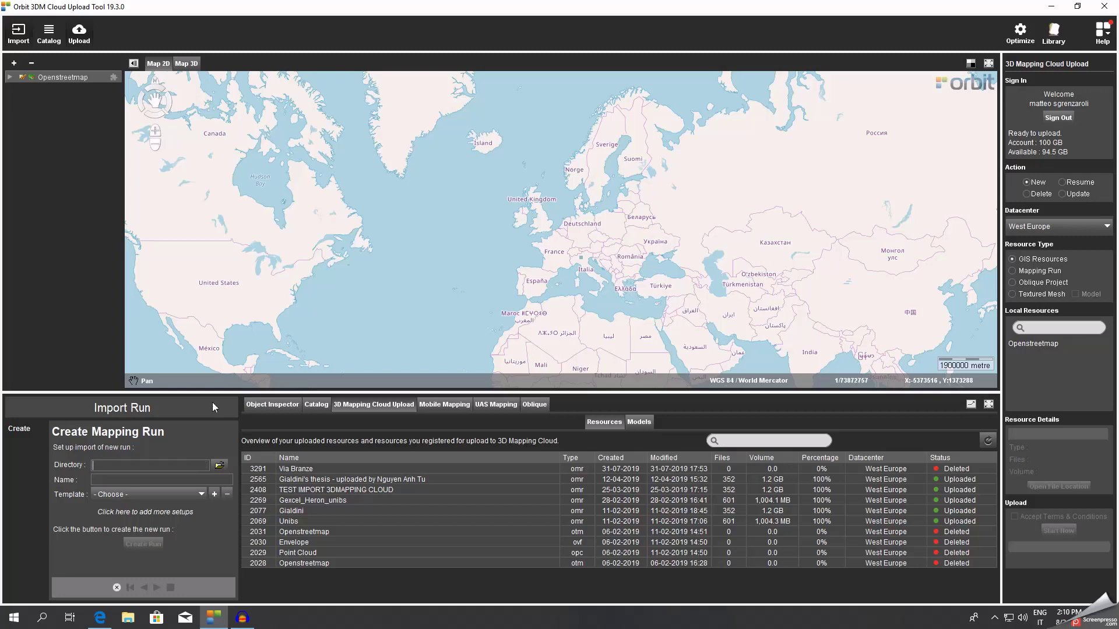
Set the run directory to the Desktop, name it 'test upload' and use the Gexcel_Heron template.
left_click(220, 465)
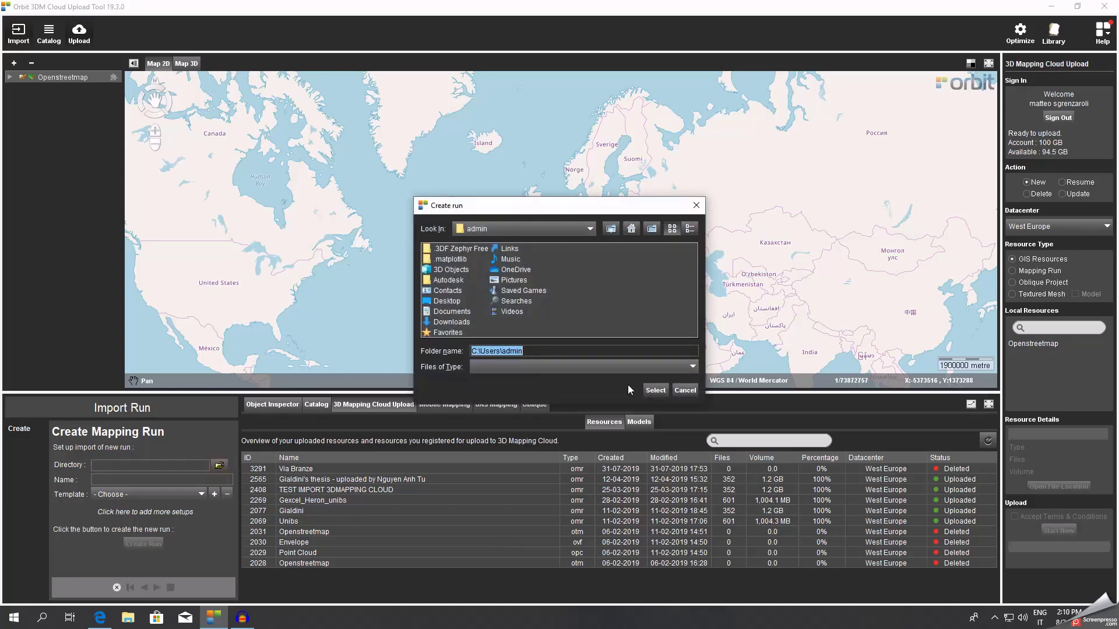
left_click(447, 301)
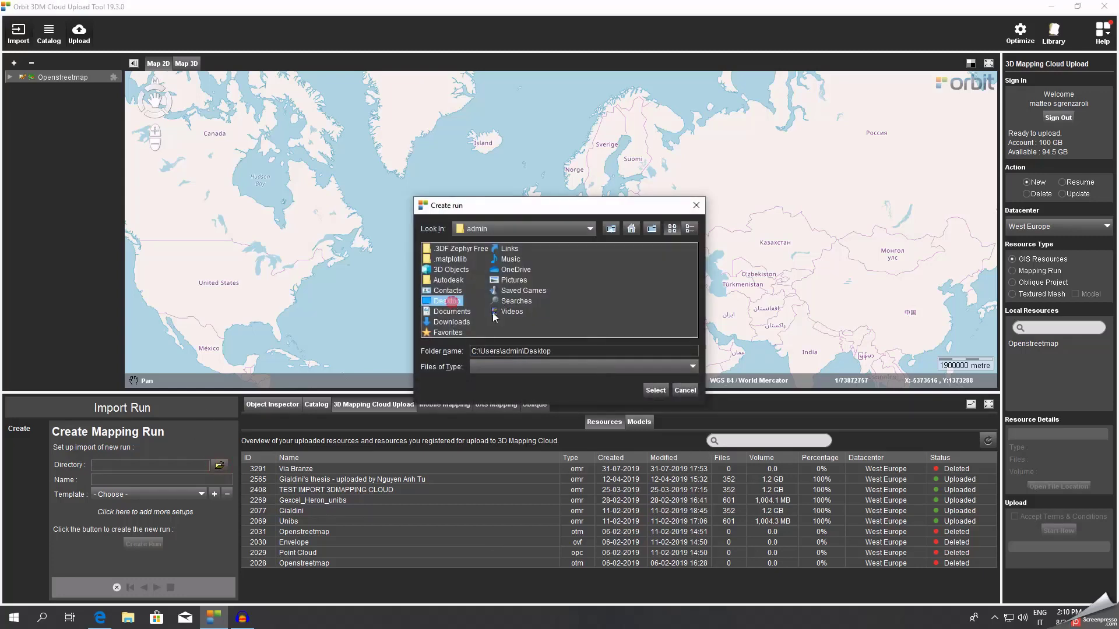
left_click(655, 390)
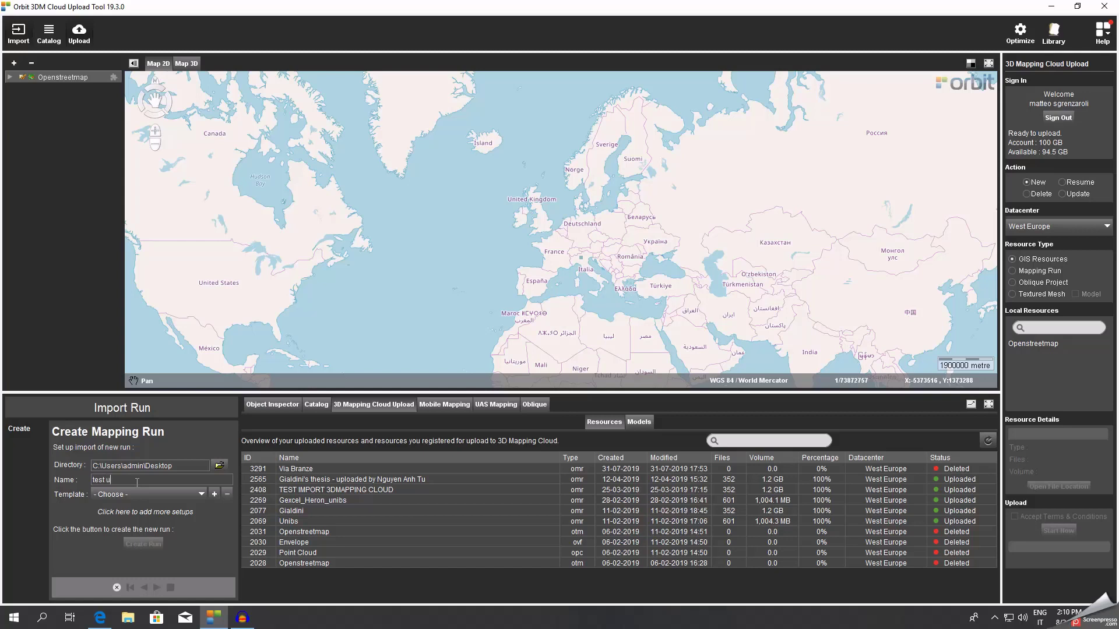
left_click(137, 481)
type("test upload")
left_click(183, 495)
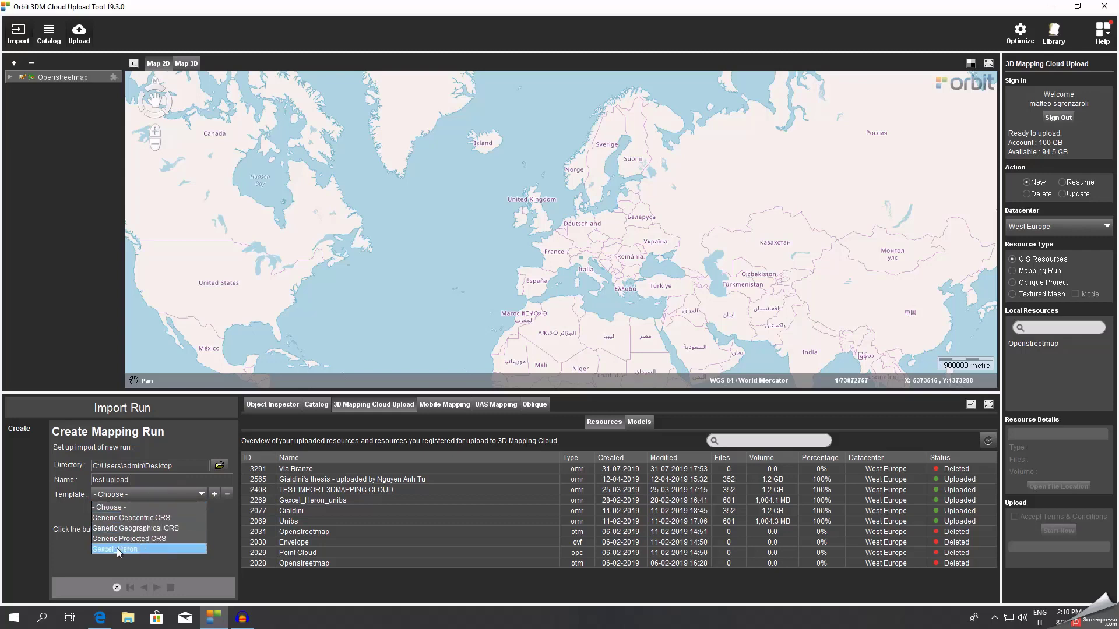
left_click(148, 548)
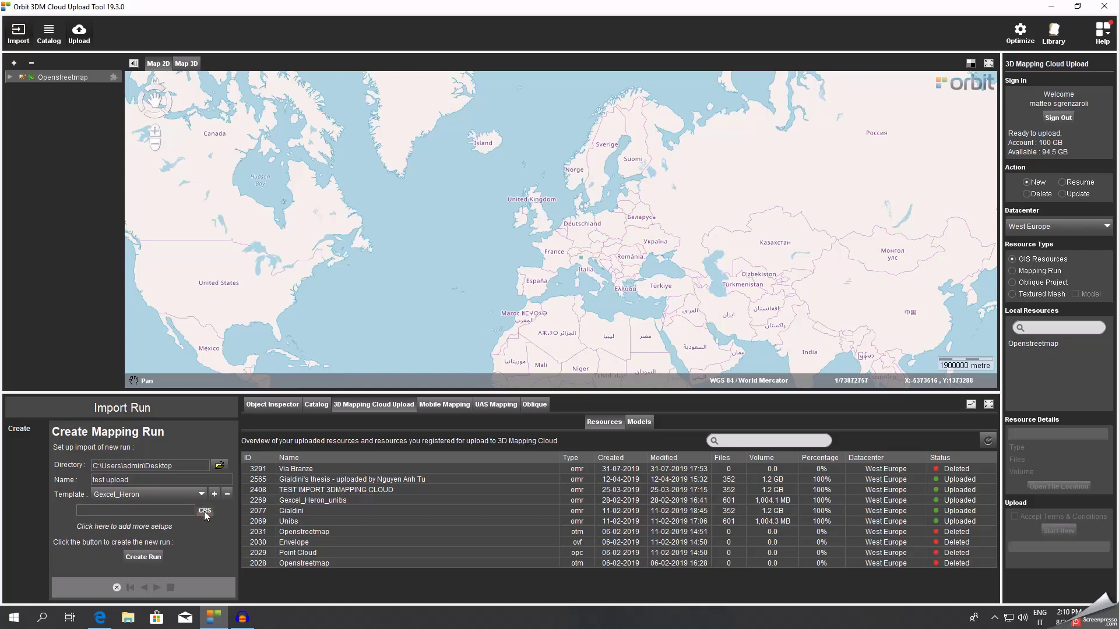
Set the run's CRS to 32632, WGS 84 / UTM zone 32N.
left_click(204, 511)
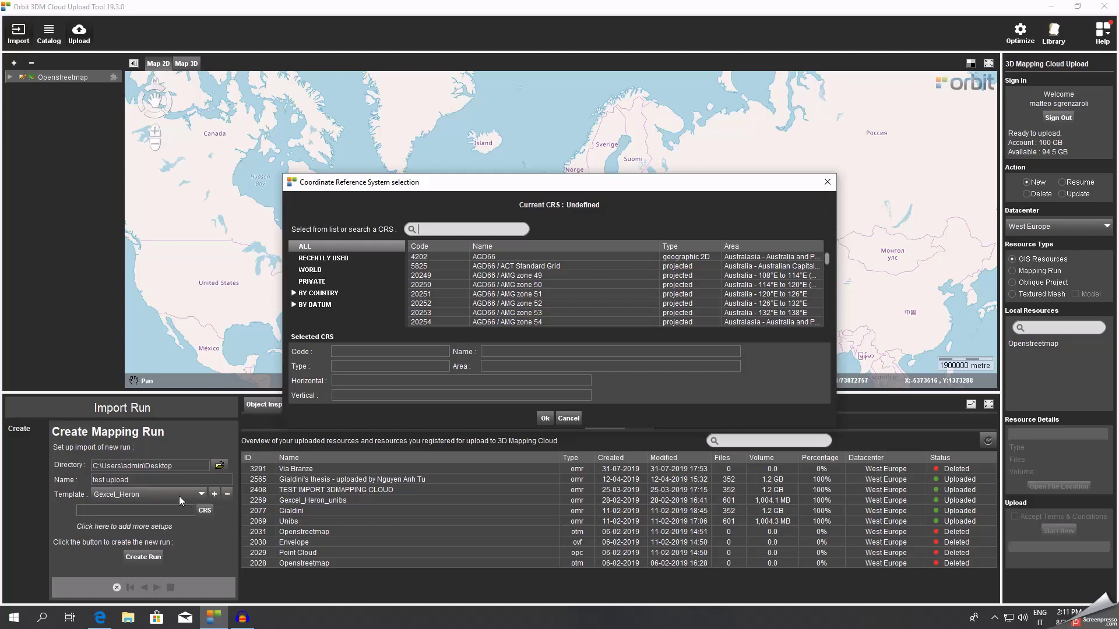
type("32")
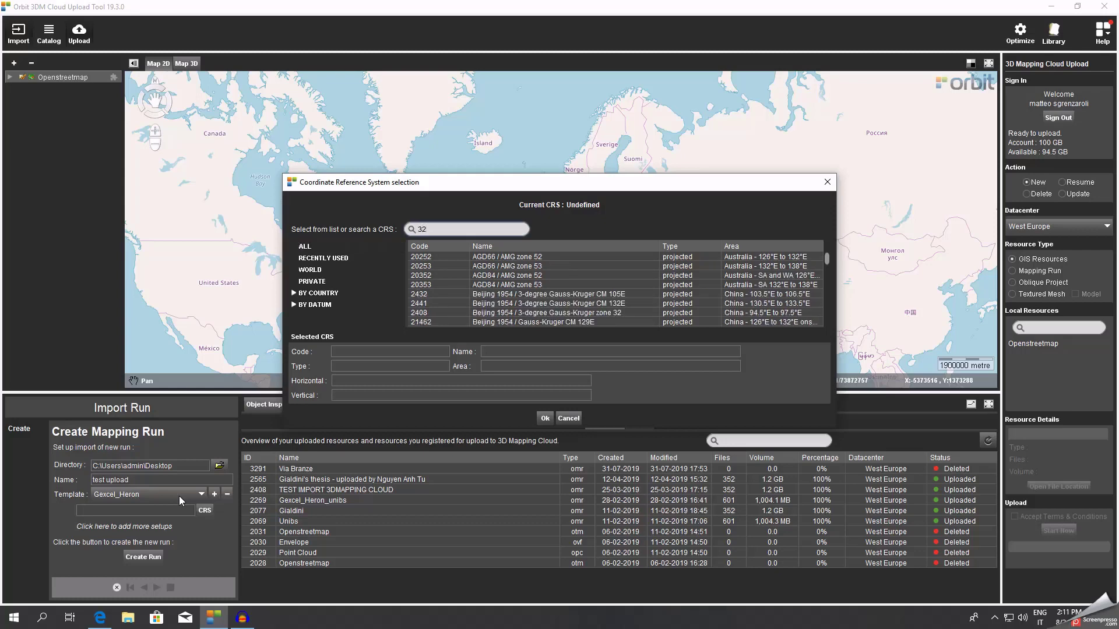
type("632")
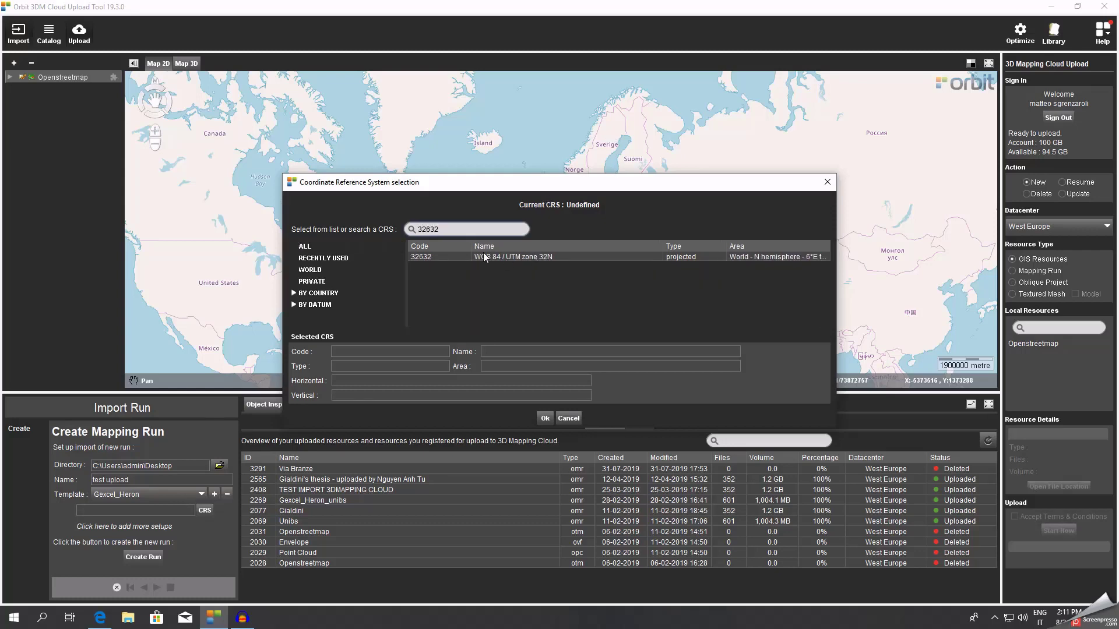
left_click(526, 259)
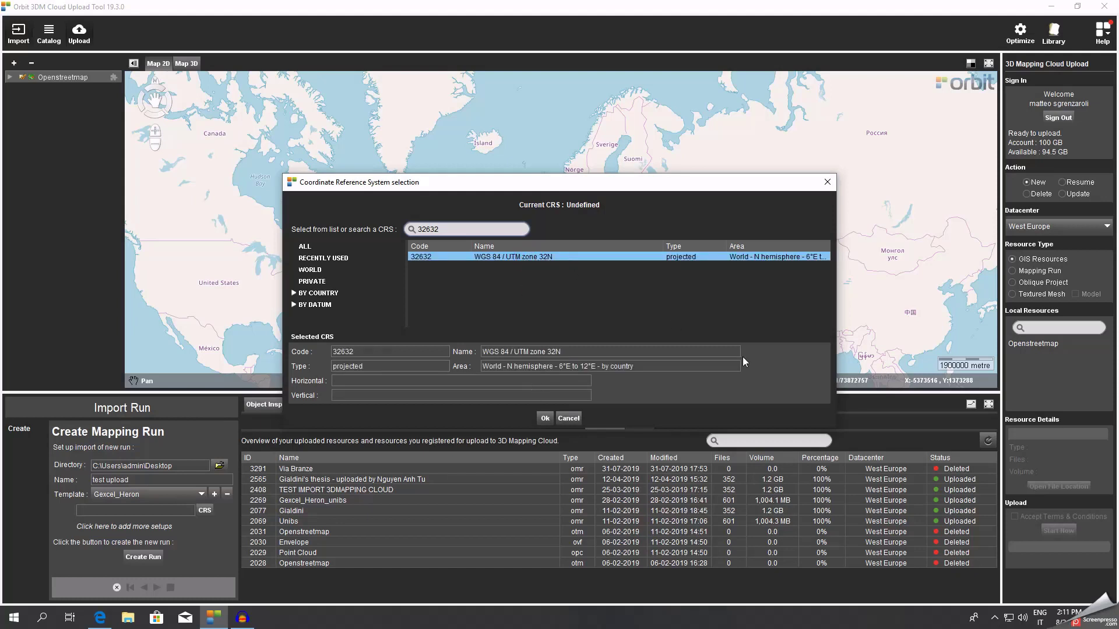
left_click(544, 417)
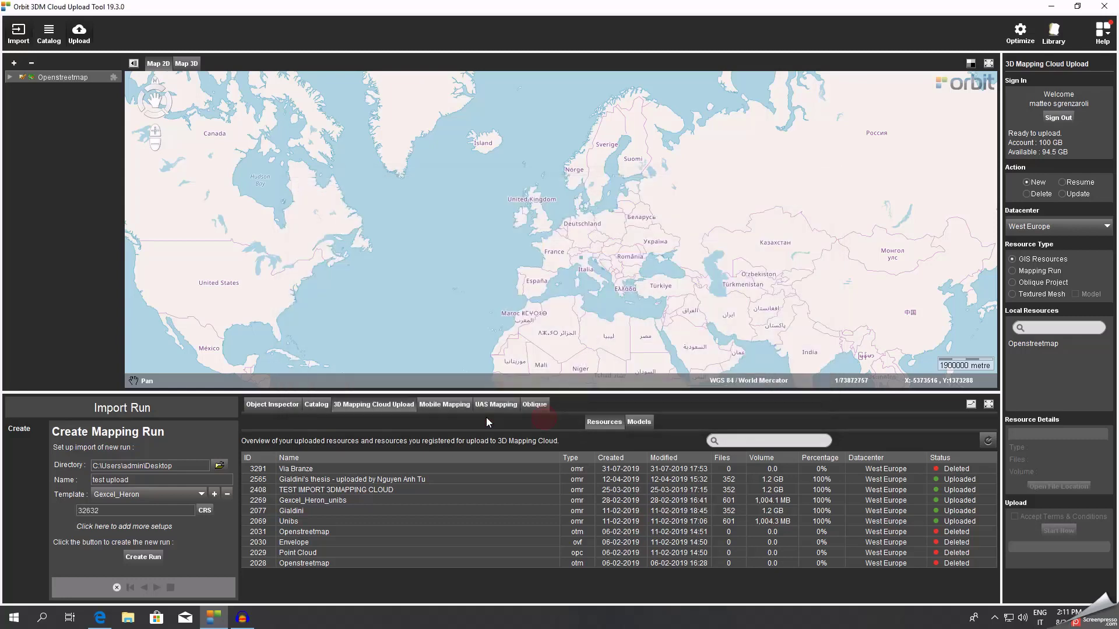
Create the run and import panorama.csv from orbit/Global Optimization_4K as the camera track.
left_click(153, 559)
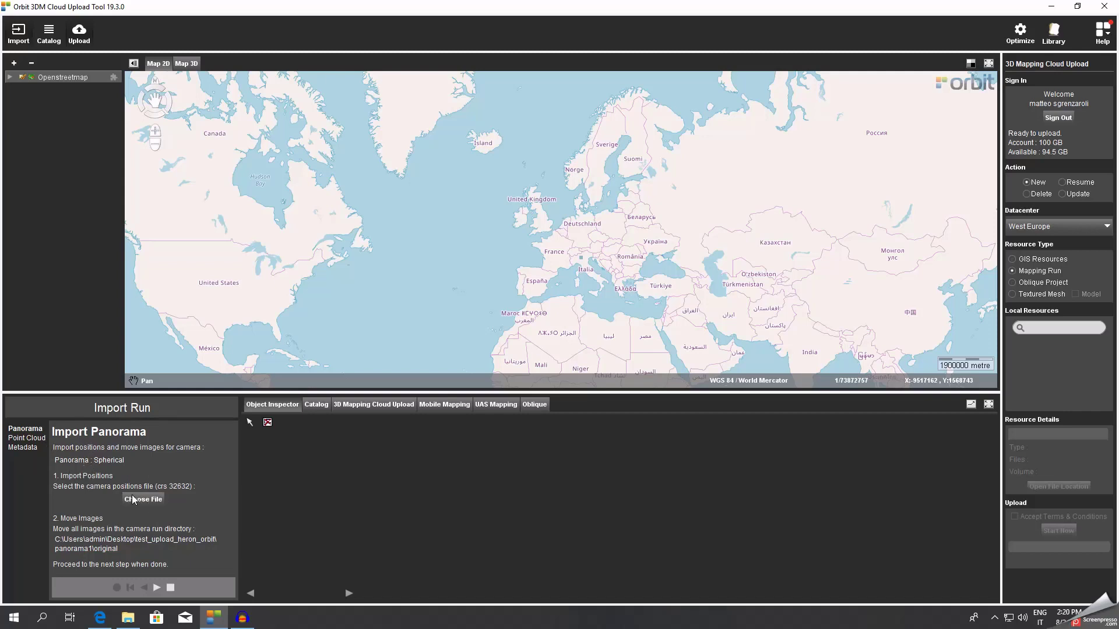
left_click(142, 499)
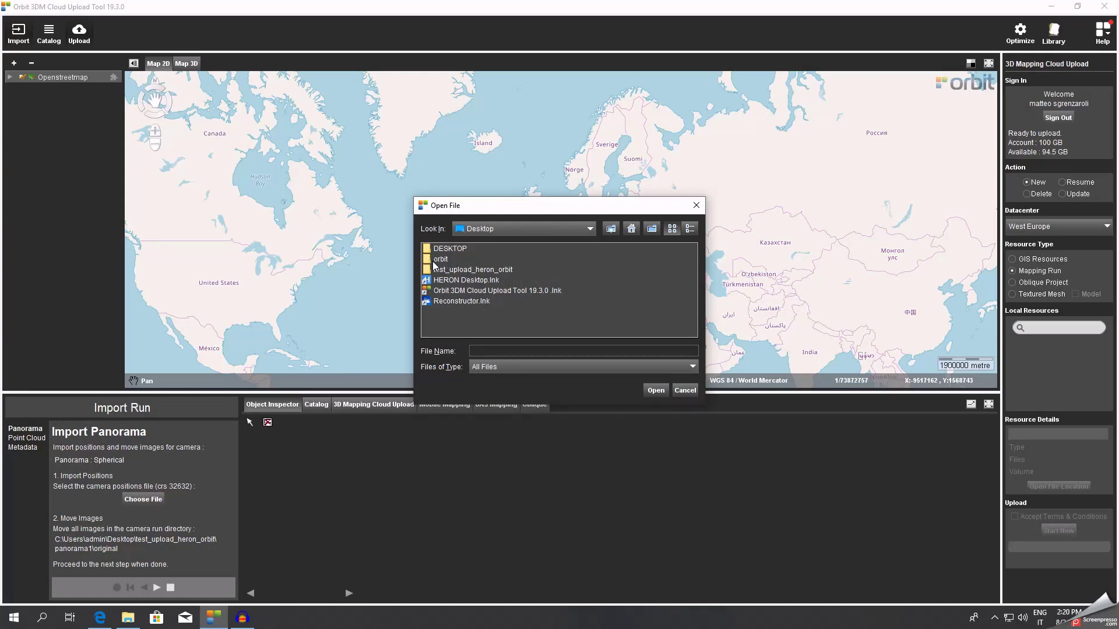
left_click(440, 260)
double_click(440, 262)
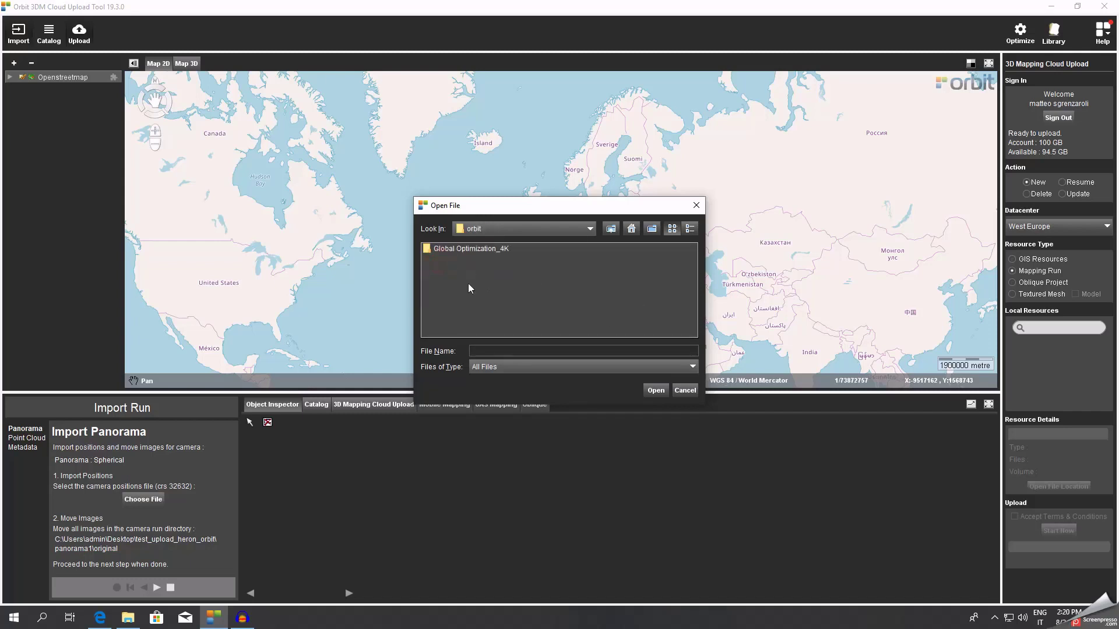
double_click(465, 251)
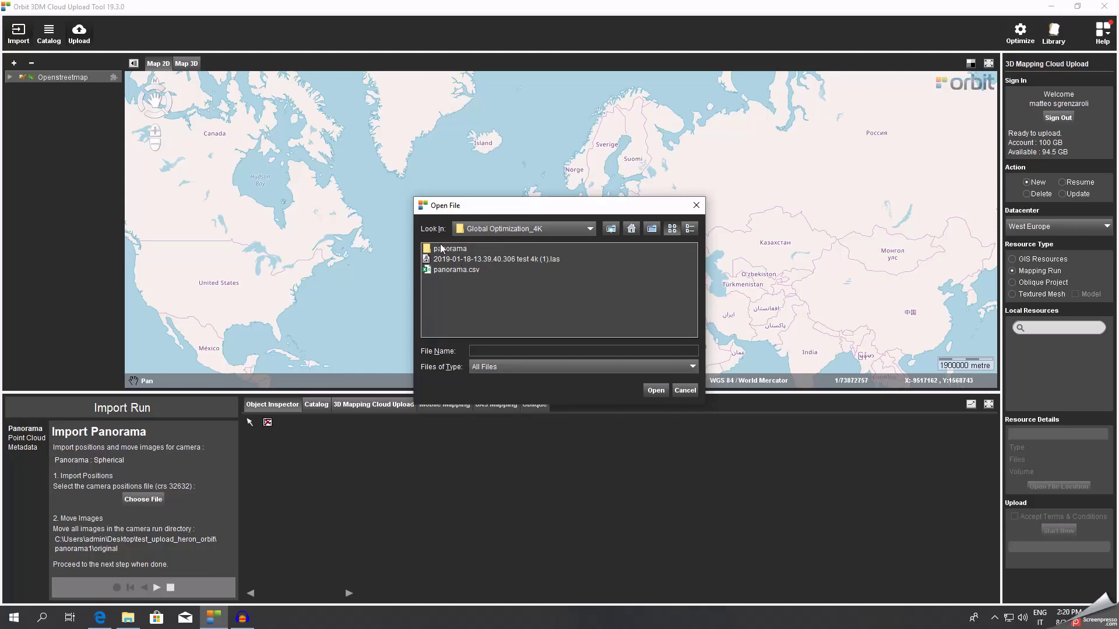
left_click(449, 270)
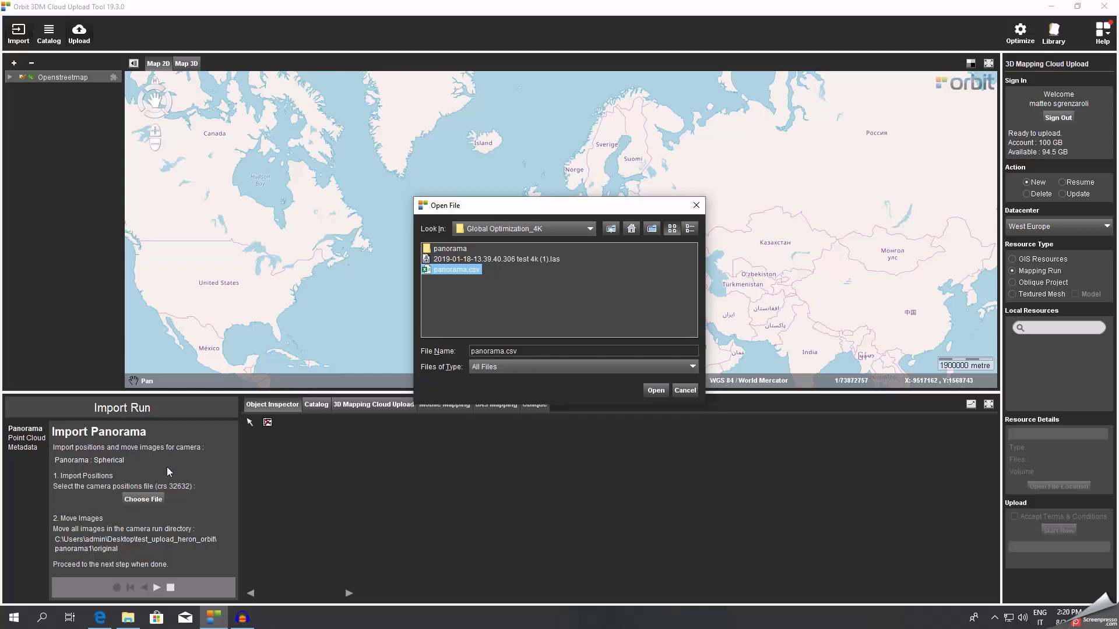
left_click(655, 391)
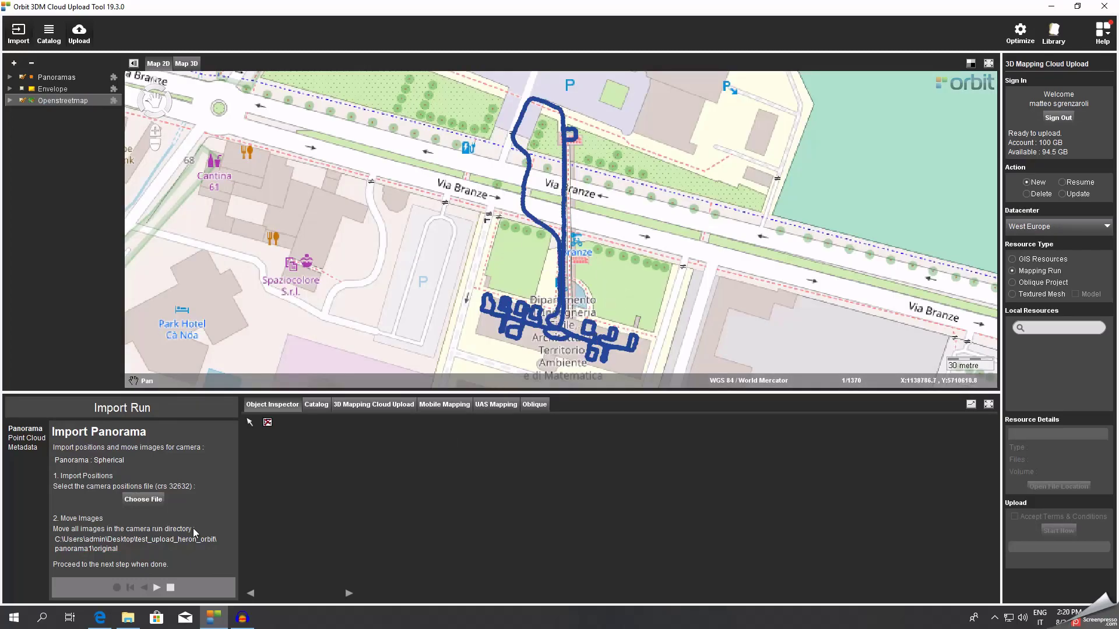
scroll(527, 281, "up", 1)
scroll(441, 264, "down", 2)
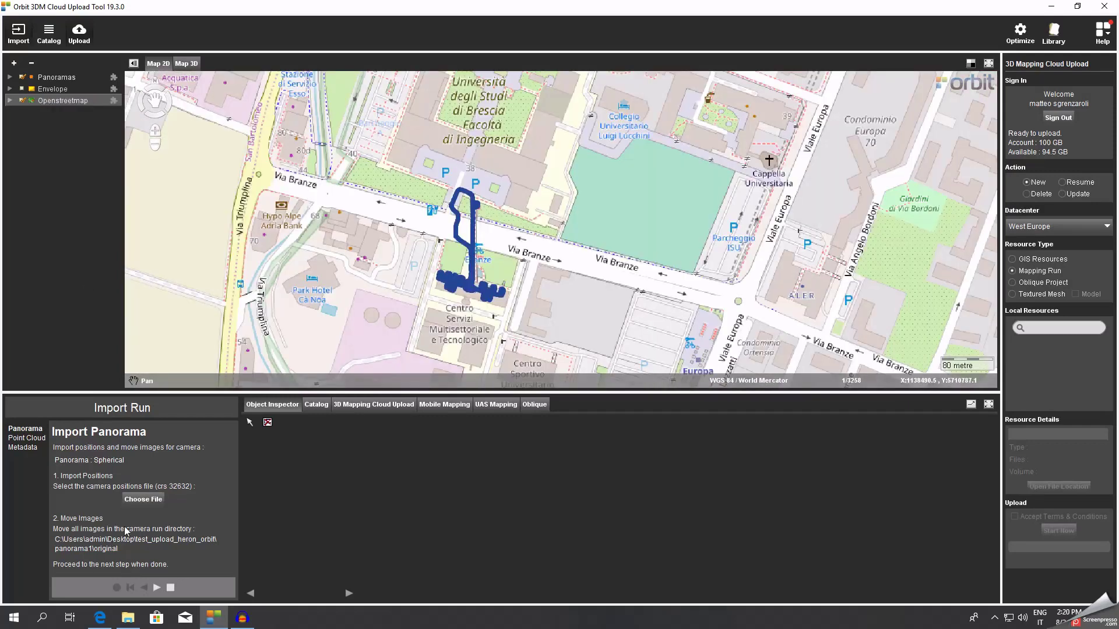
Select all 591 panorama frames in orbit\Global Optimization_4K\panorama.
left_click(1052, 8)
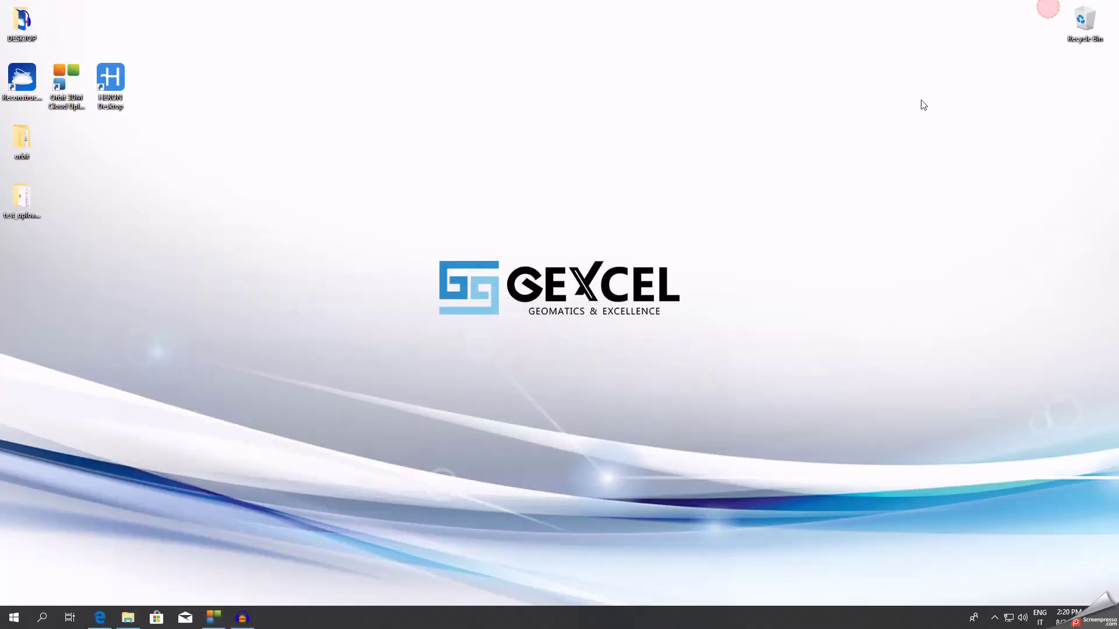
double_click(24, 140)
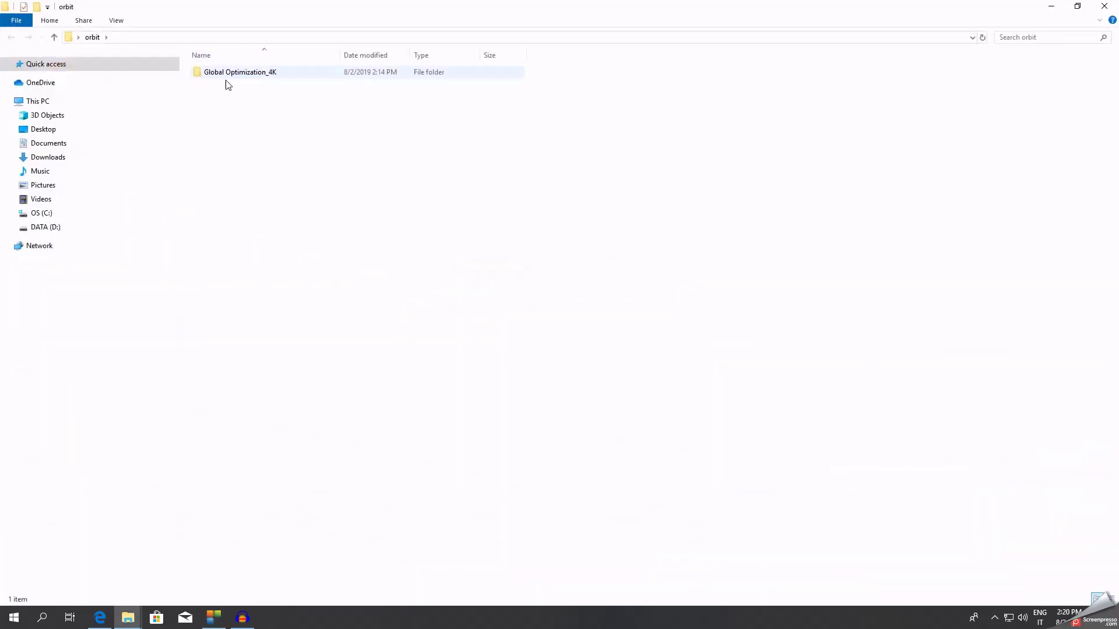
left_click(230, 76)
double_click(231, 76)
double_click(250, 79)
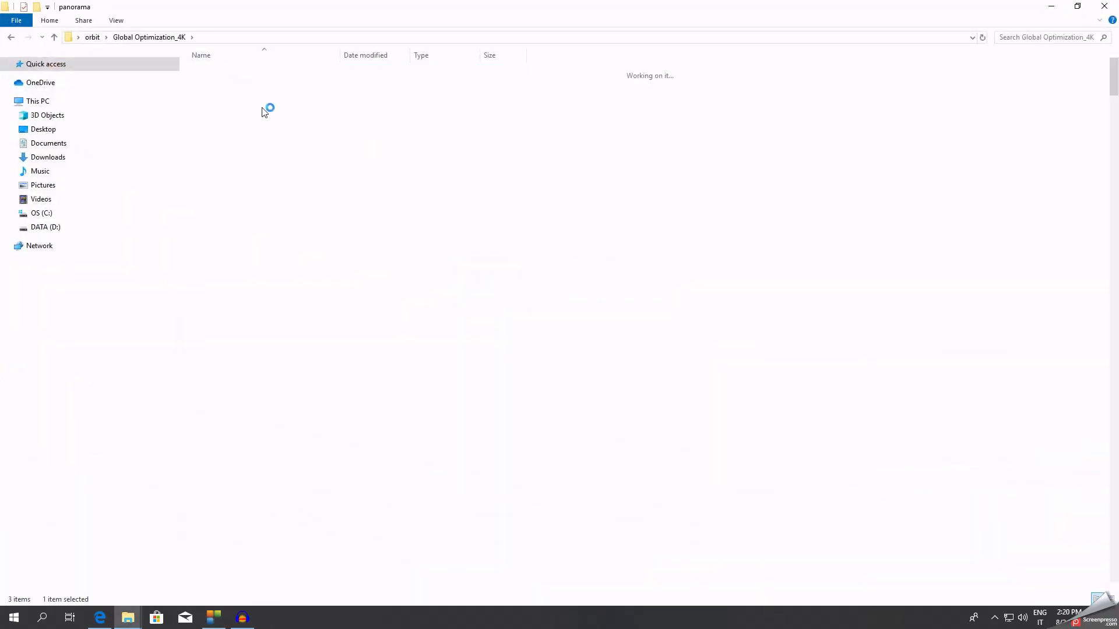
left_click(219, 100)
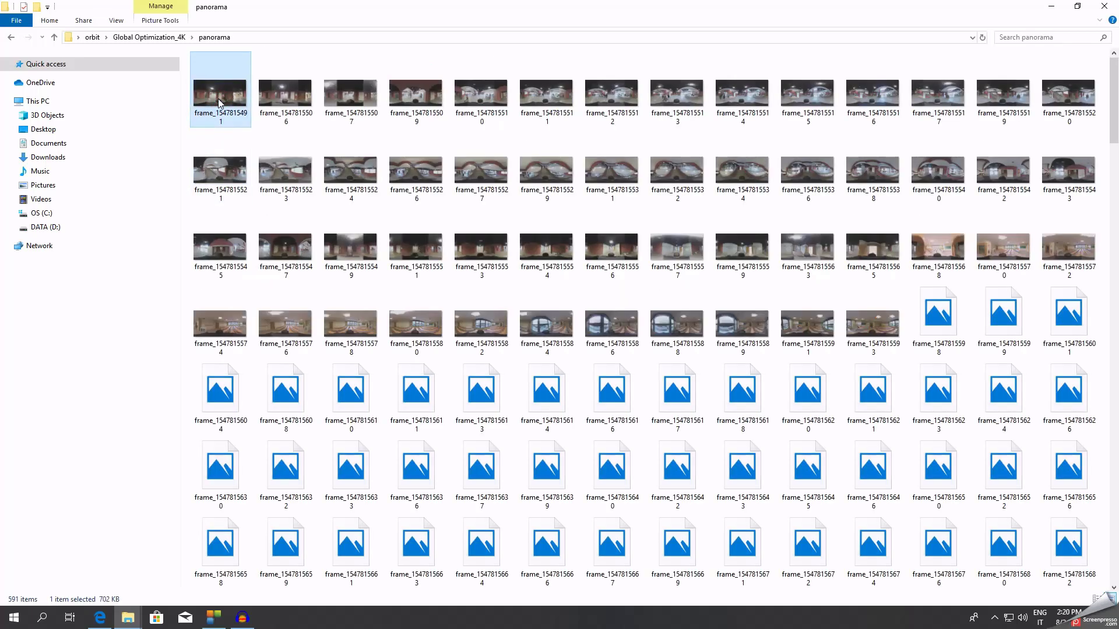
key("ctrl+a")
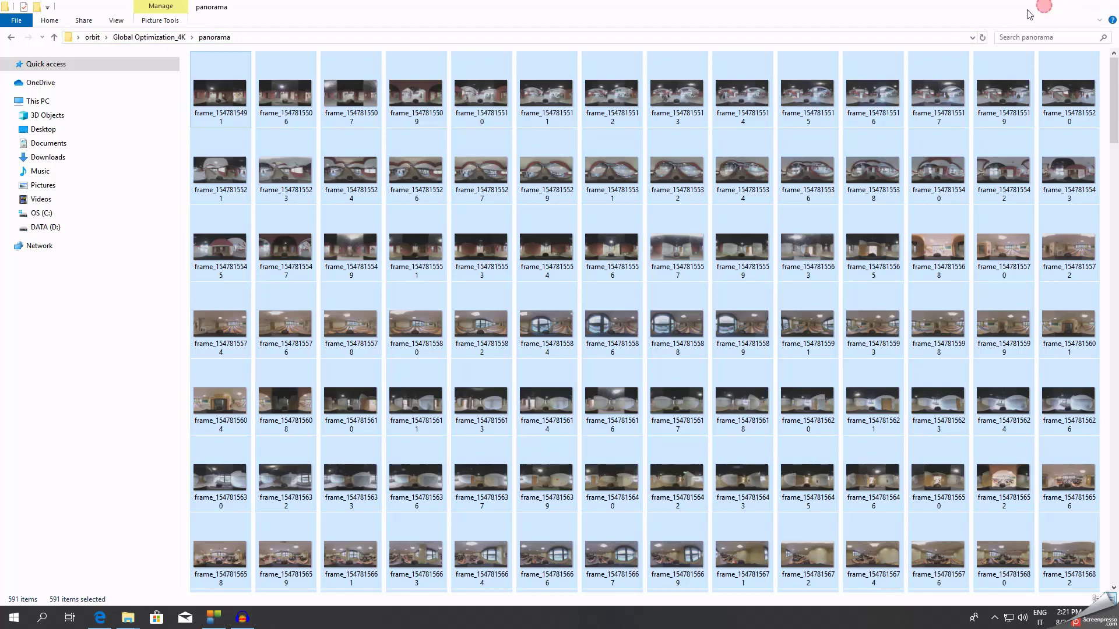
Paste the panorama frames into test_upload_heron_orbit\panorama1\original and return to the upload tool.
left_click(1051, 6)
double_click(22, 199)
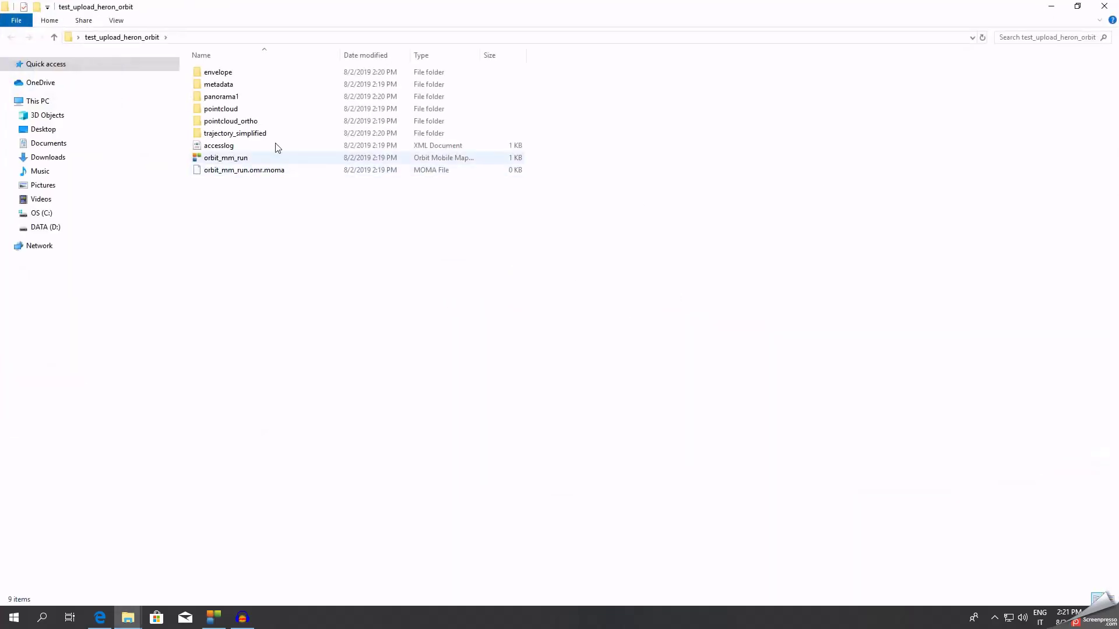
double_click(239, 97)
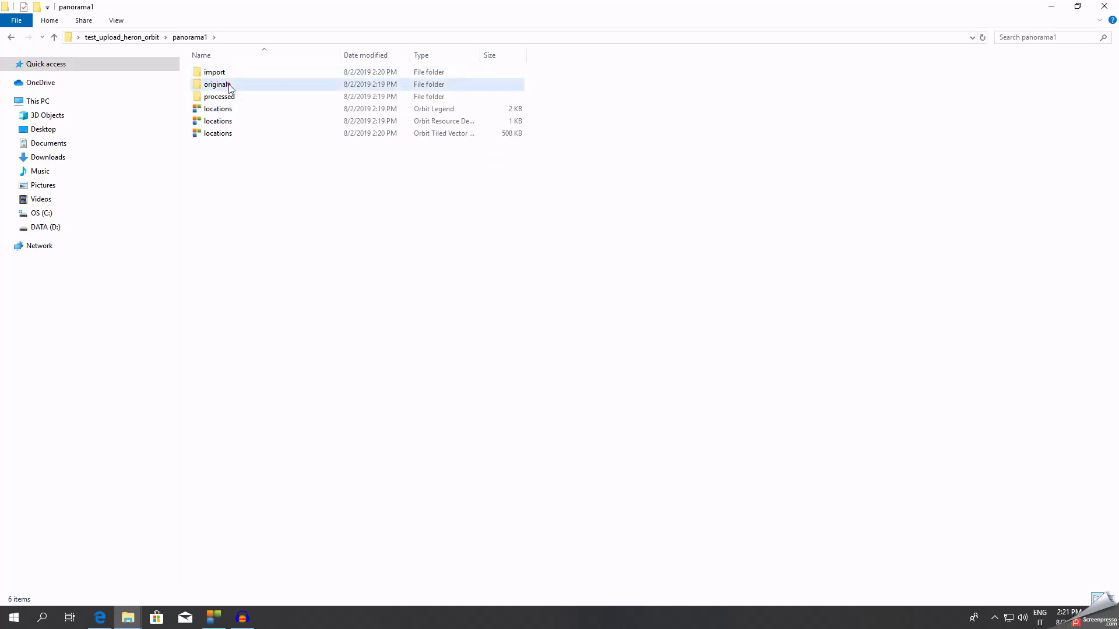
double_click(237, 86)
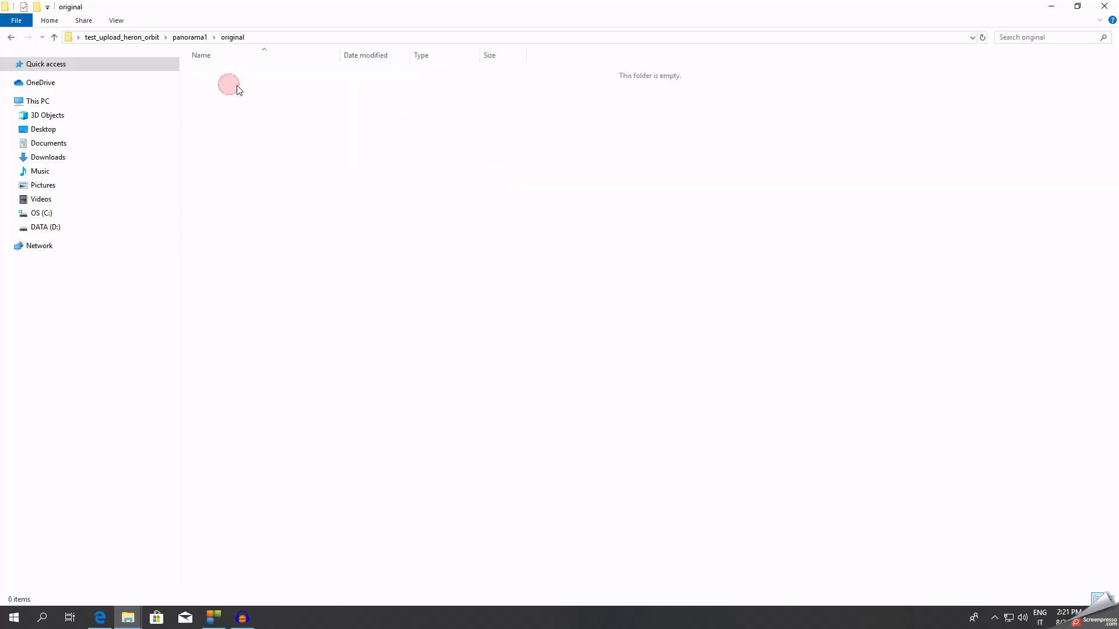
left_click(307, 173)
key("ctrl+v")
left_click(216, 619)
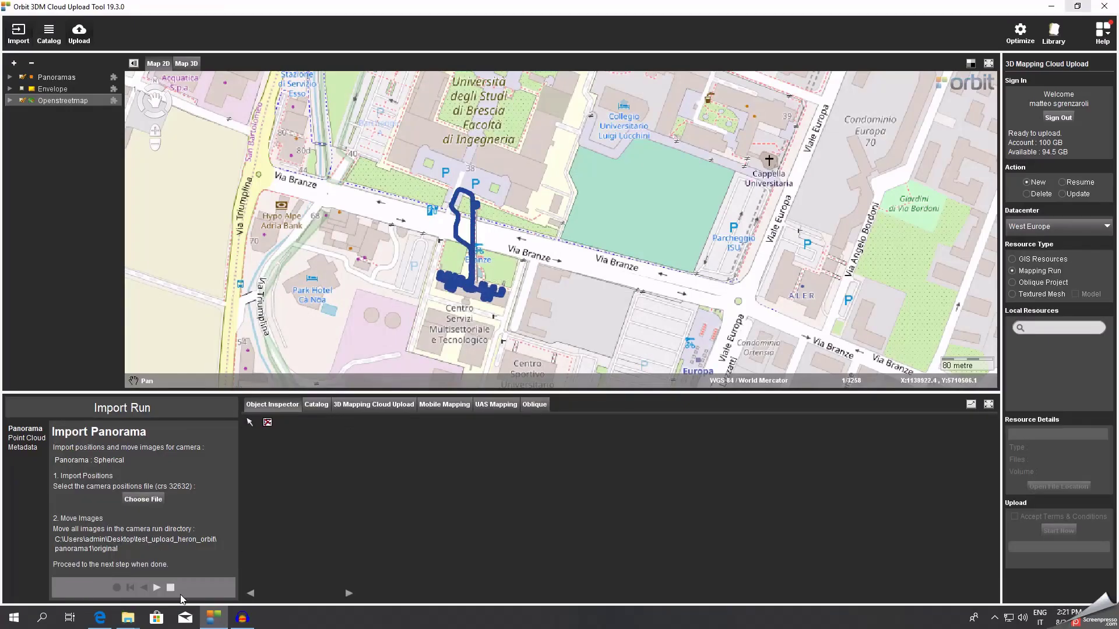
Import the .las point cloud file into the run and acknowledge the completed import.
left_click(153, 588)
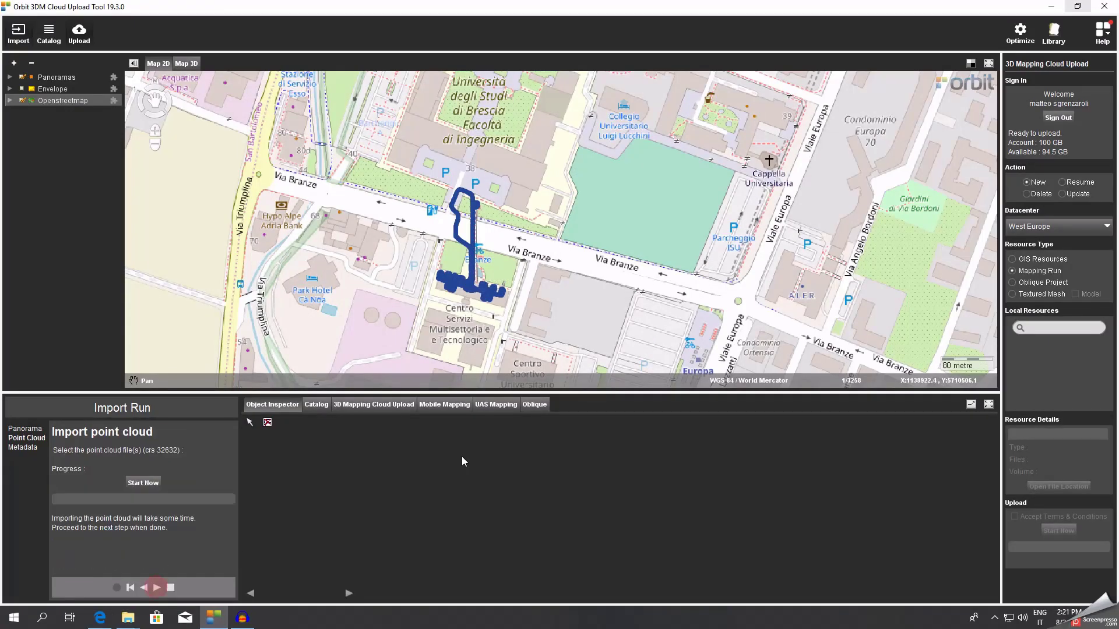
left_click(150, 484)
left_click(517, 260)
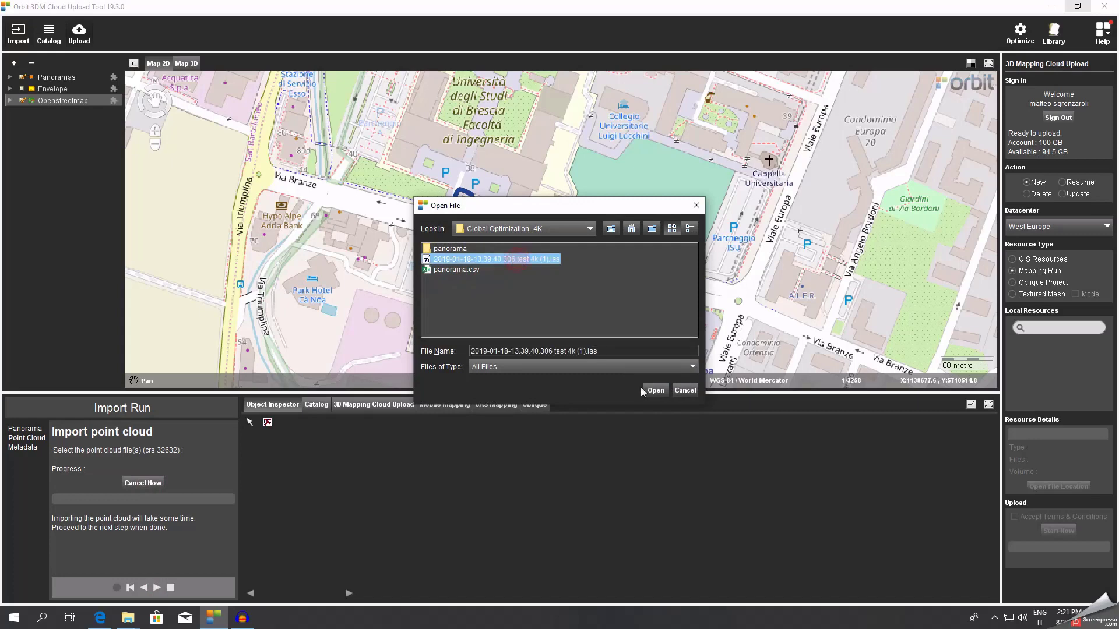
left_click(656, 391)
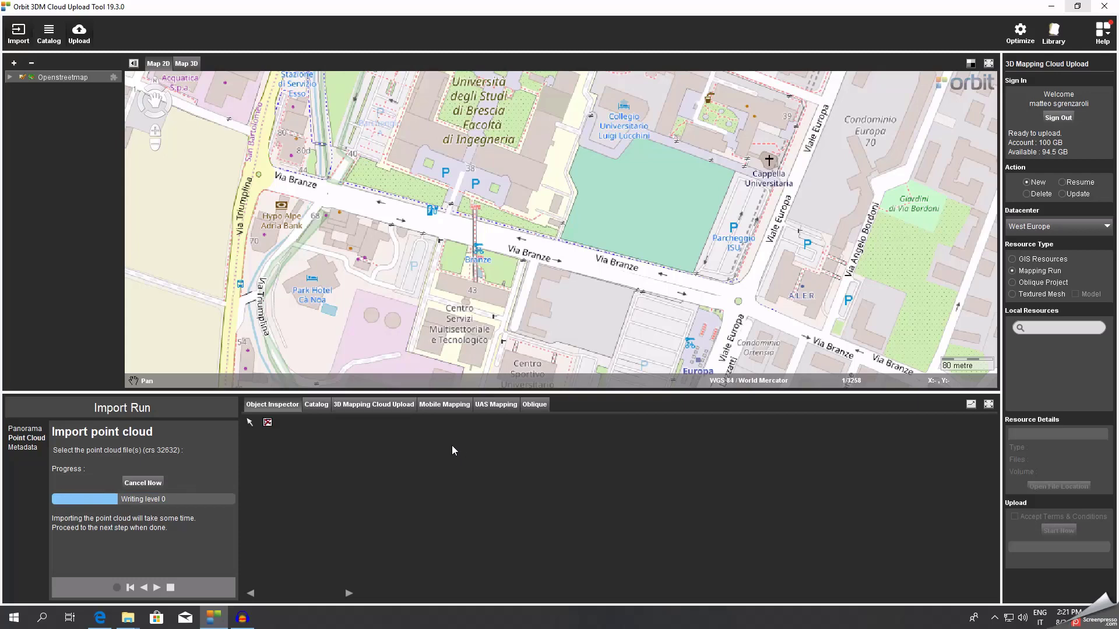
left_click(560, 320)
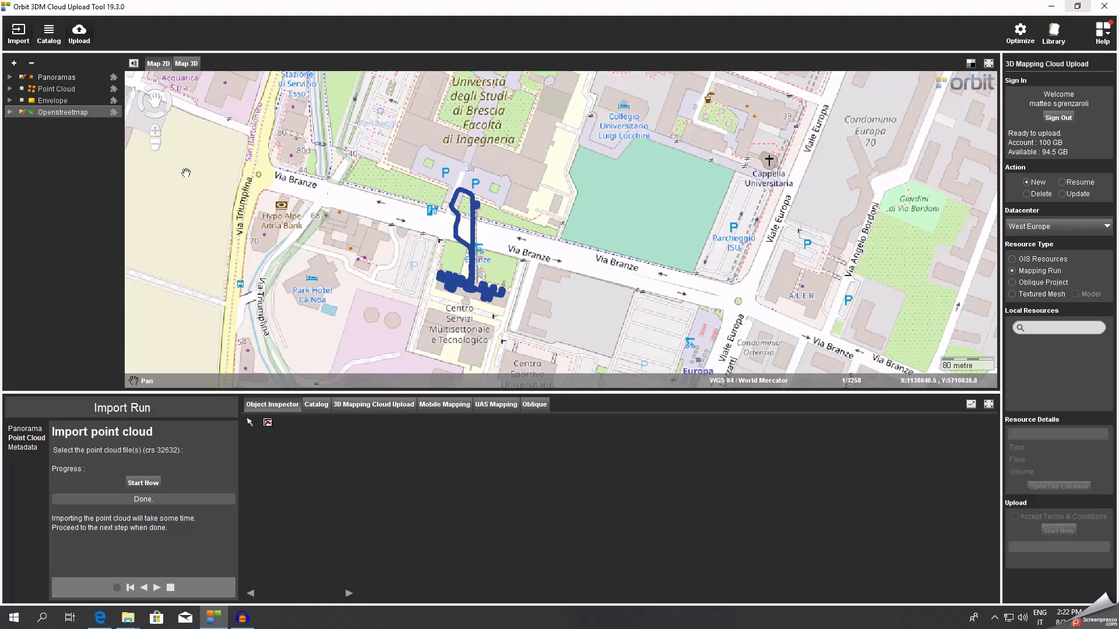
Show the Point Cloud layer on the map and select test_upload_heron_orbit in the Catalog for optimization.
left_click(174, 587)
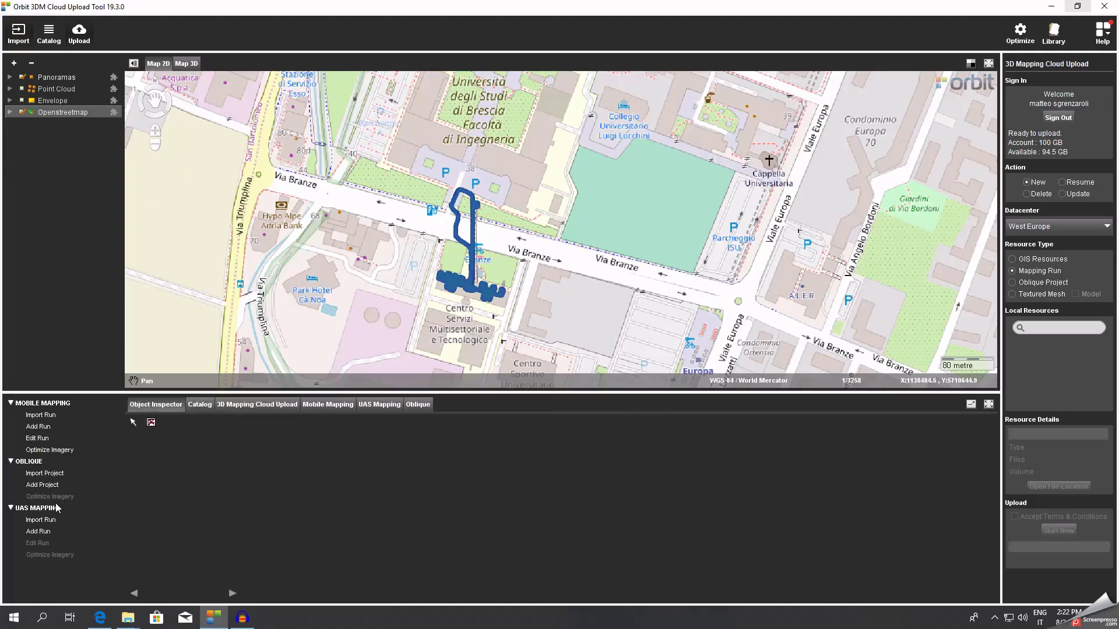
left_click(22, 89)
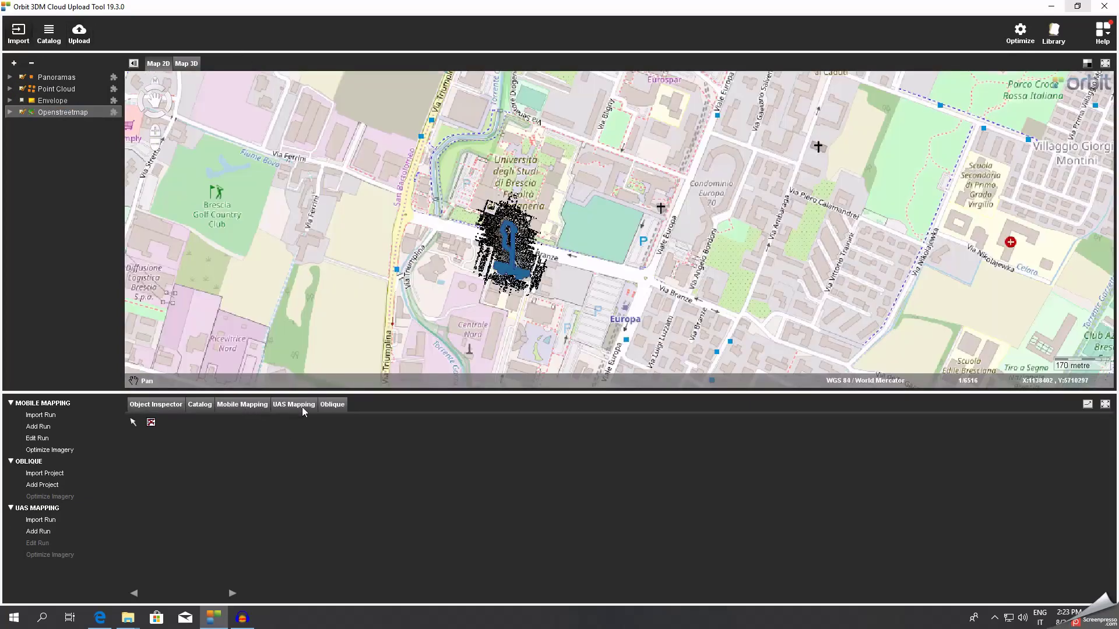
left_click(199, 405)
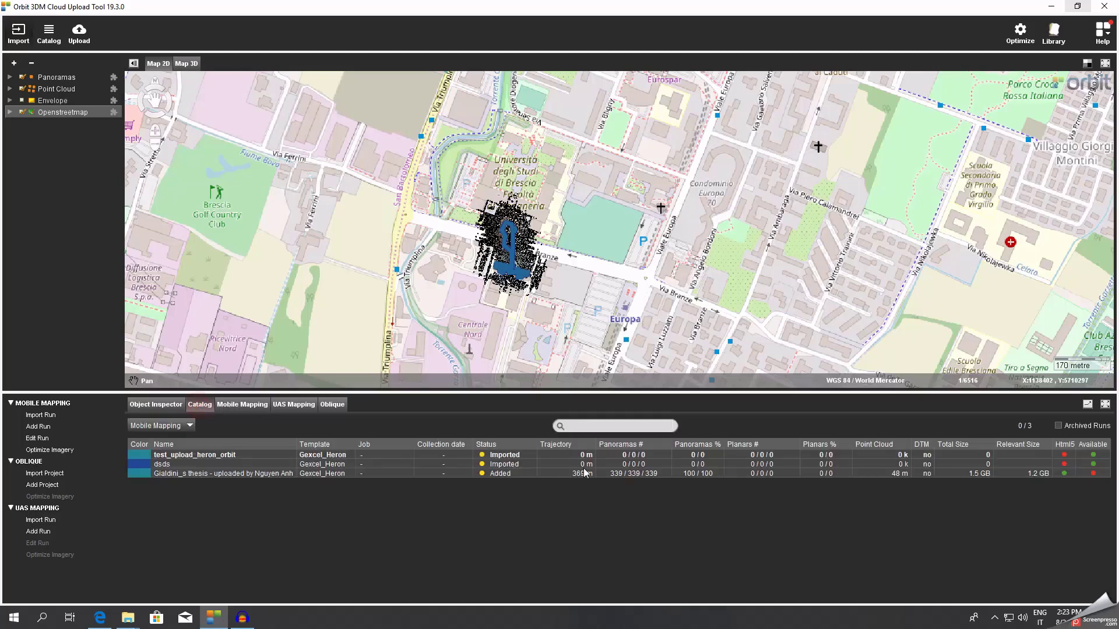
left_click(232, 456)
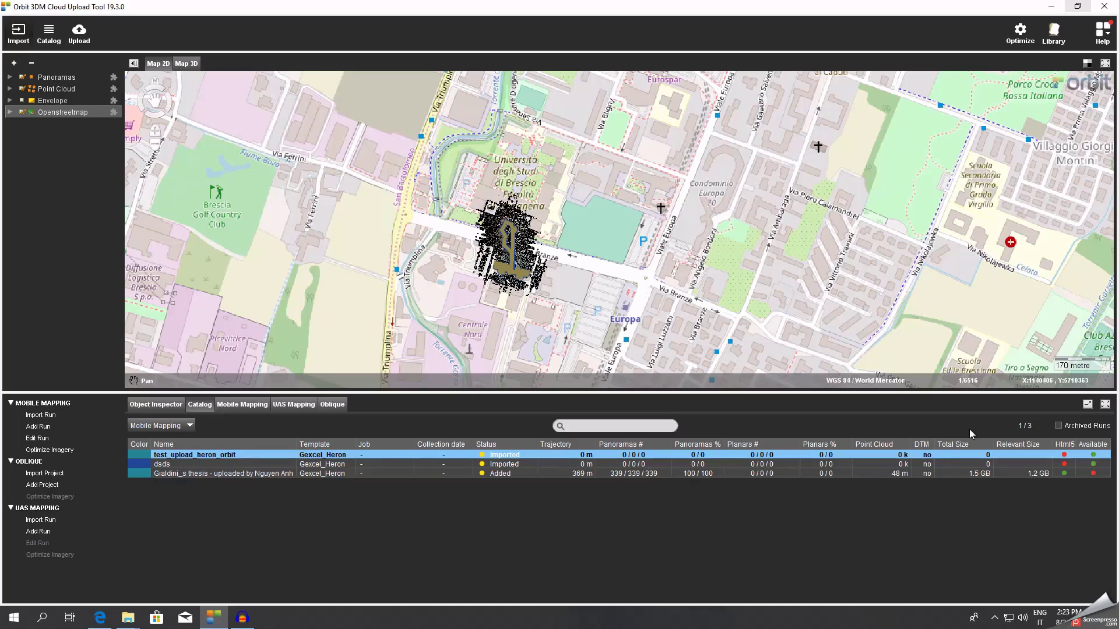
left_click(1020, 32)
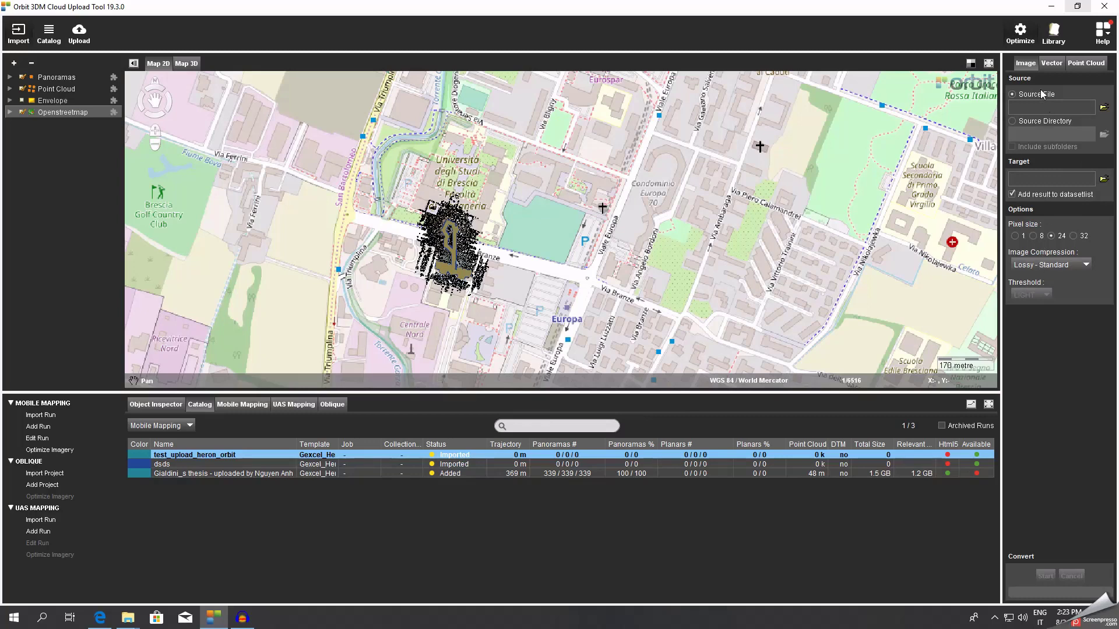
Run Optimize Imagery on all test_upload_heron_orbit images, confirm success, and close the form.
left_click(61, 451)
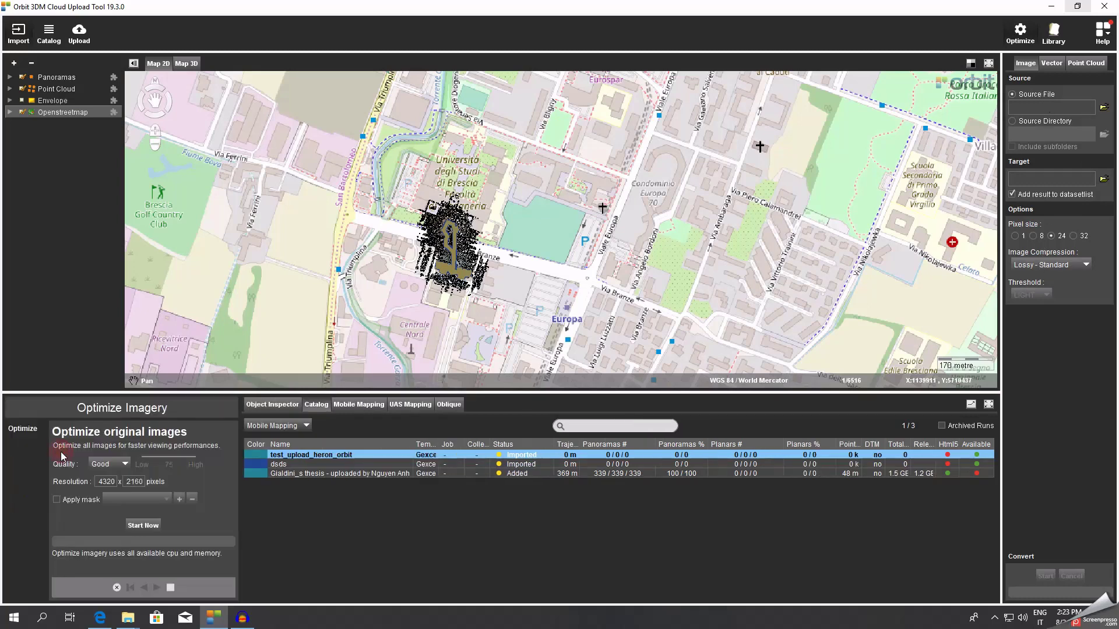
left_click(143, 525)
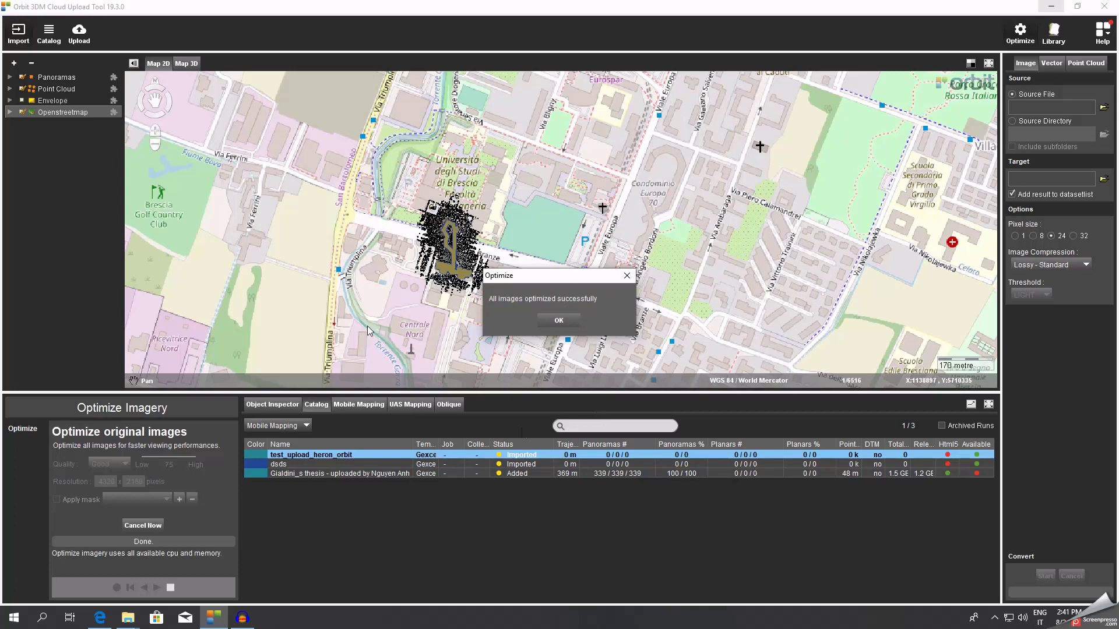
left_click(557, 320)
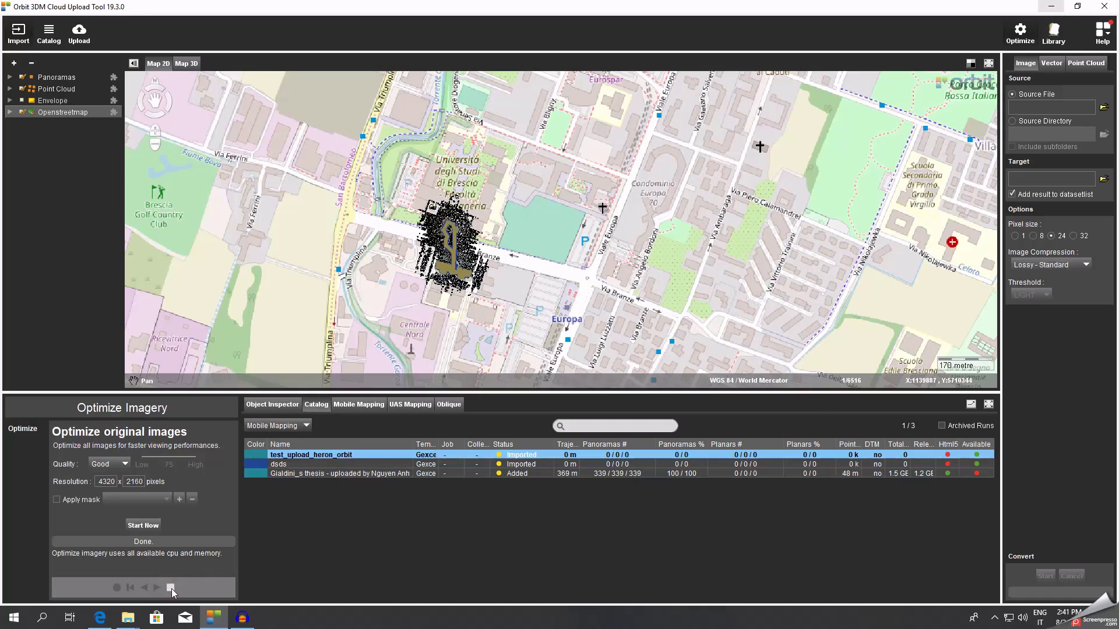
left_click(170, 588)
Calculate the data volume of test_upload_heron_orbit and refresh the catalogue.
right_click(583, 455)
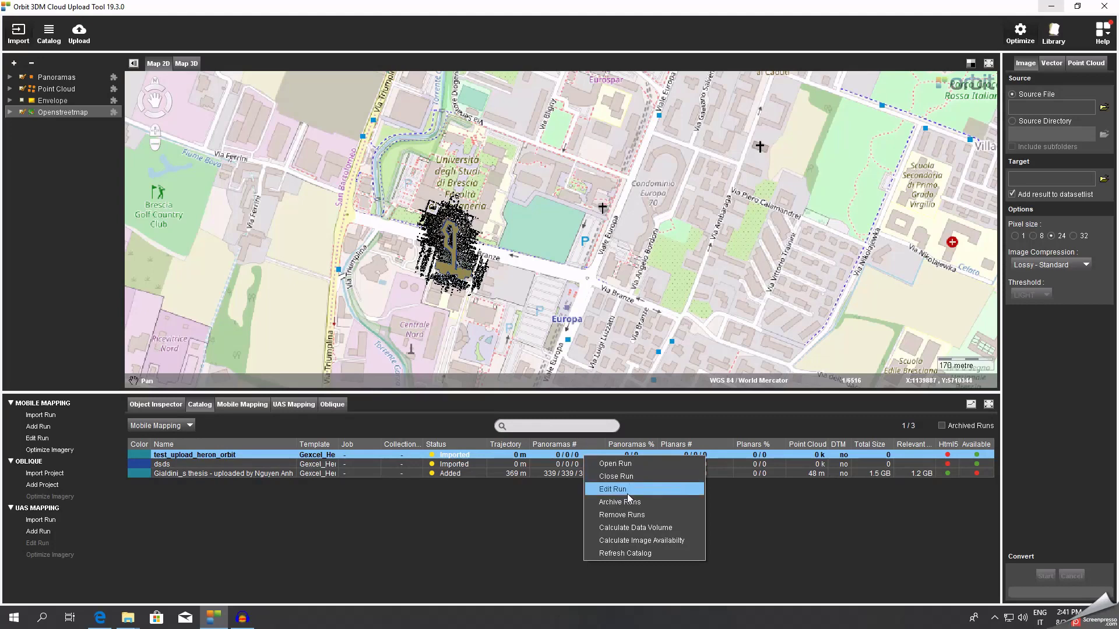
left_click(635, 528)
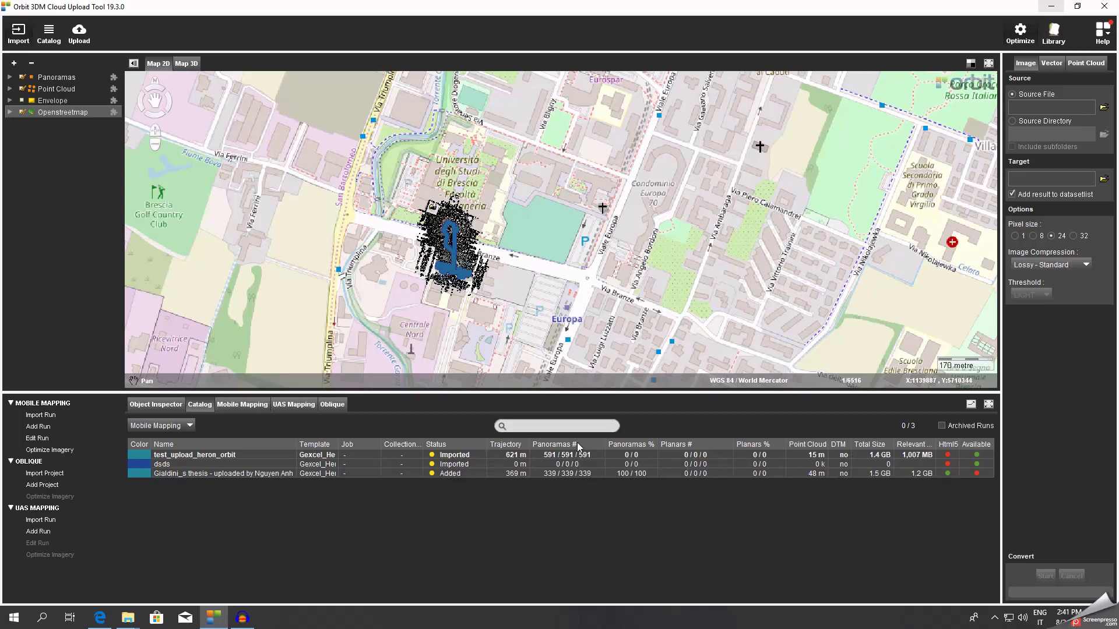
right_click(692, 455)
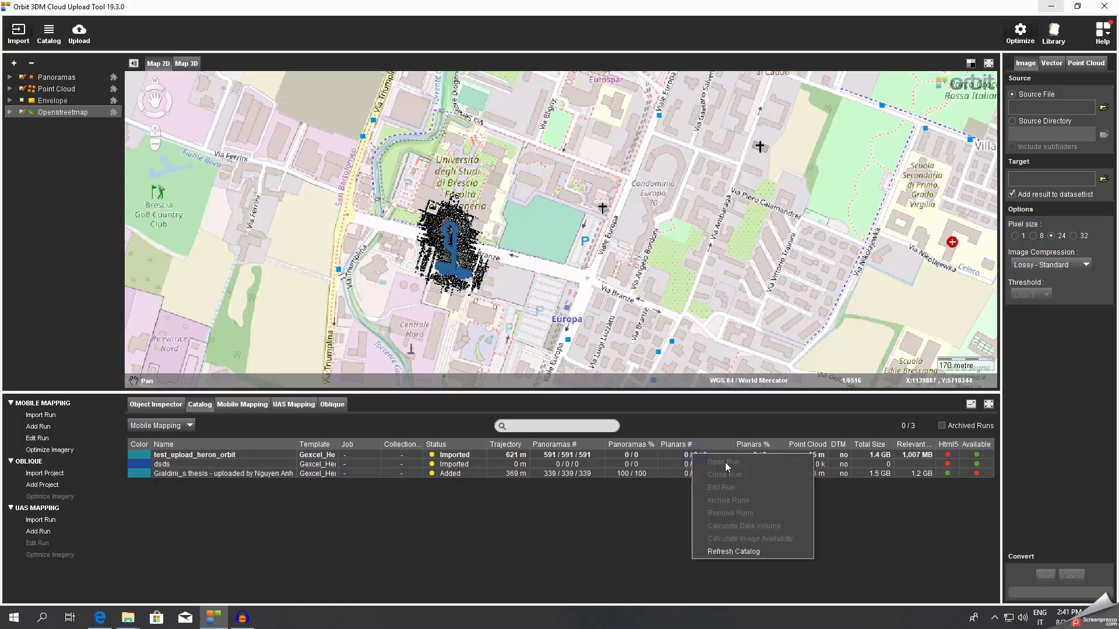
left_click(734, 551)
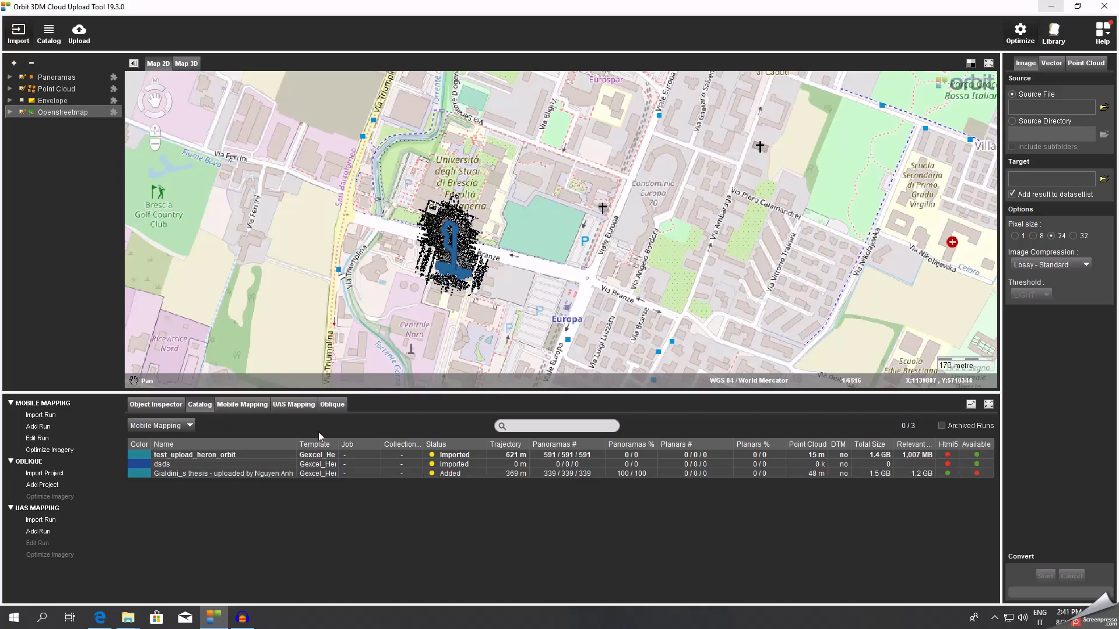
Calculate image availability for the run, showing 591/591 panoramas and 1.4 GB total.
left_click(176, 455)
right_click(176, 455)
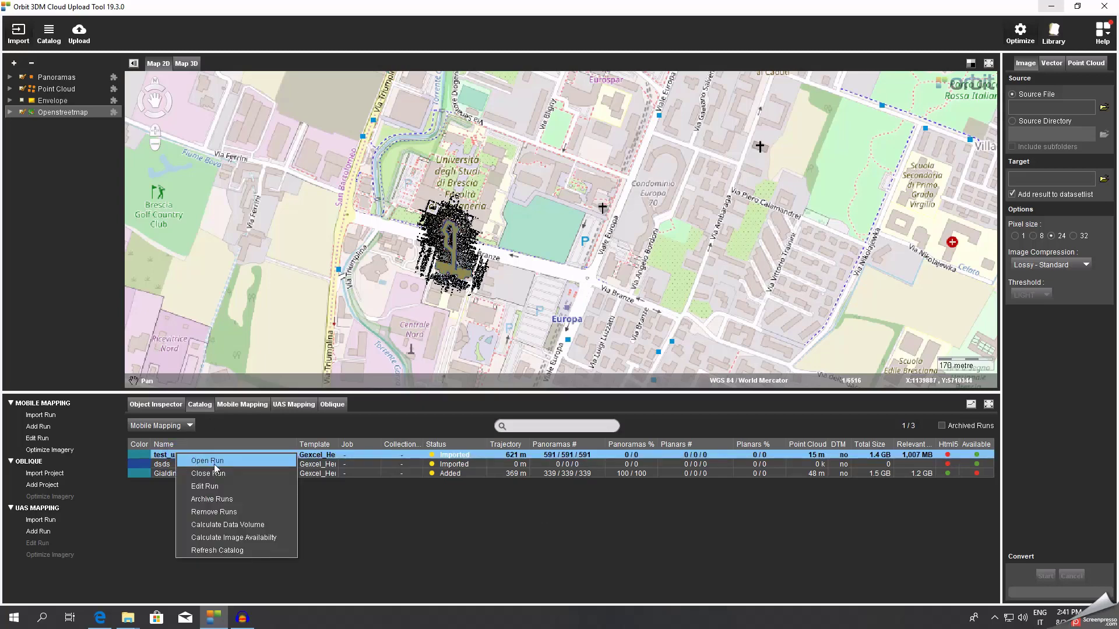
left_click(249, 537)
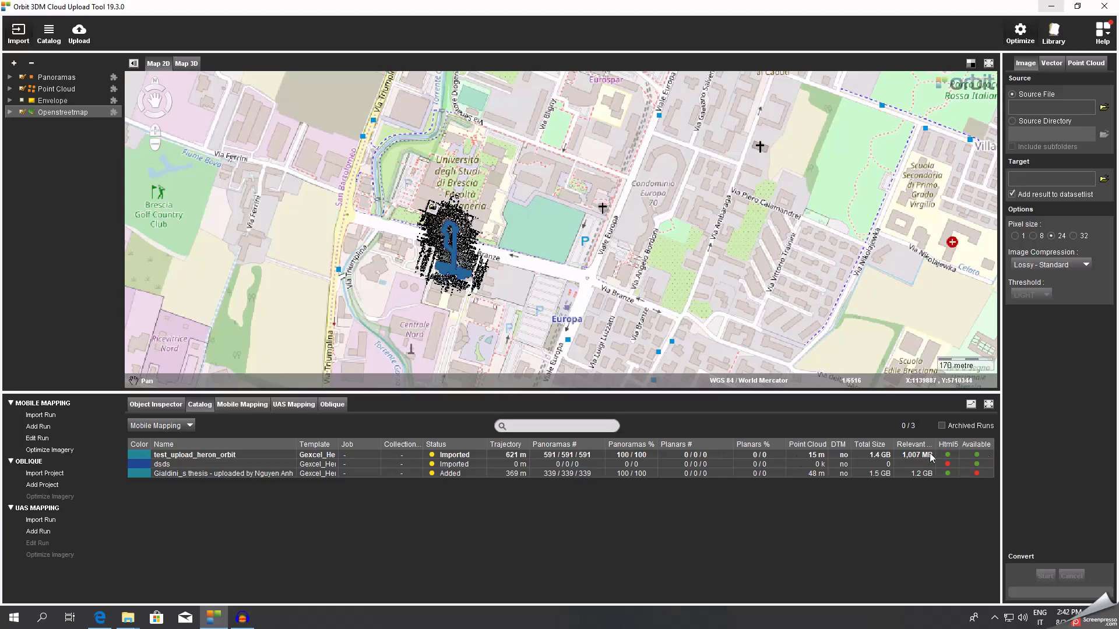
left_click(201, 455)
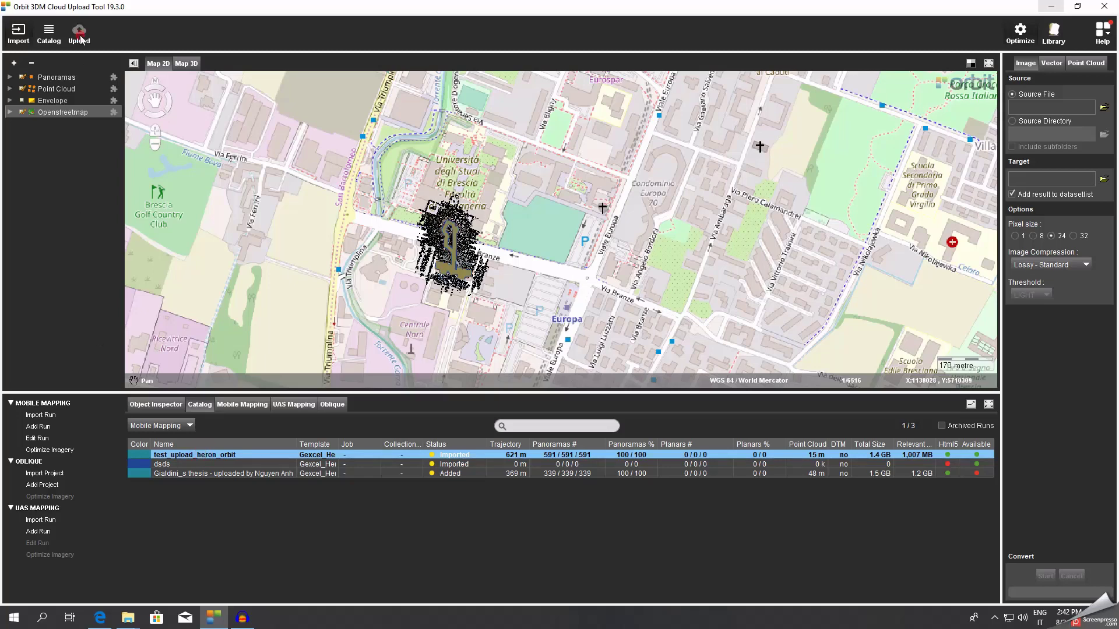
Upload test_upload_heron_orbit to 3D Mapping Cloud with terms accepted (604 files, 1,007 MB).
left_click(80, 37)
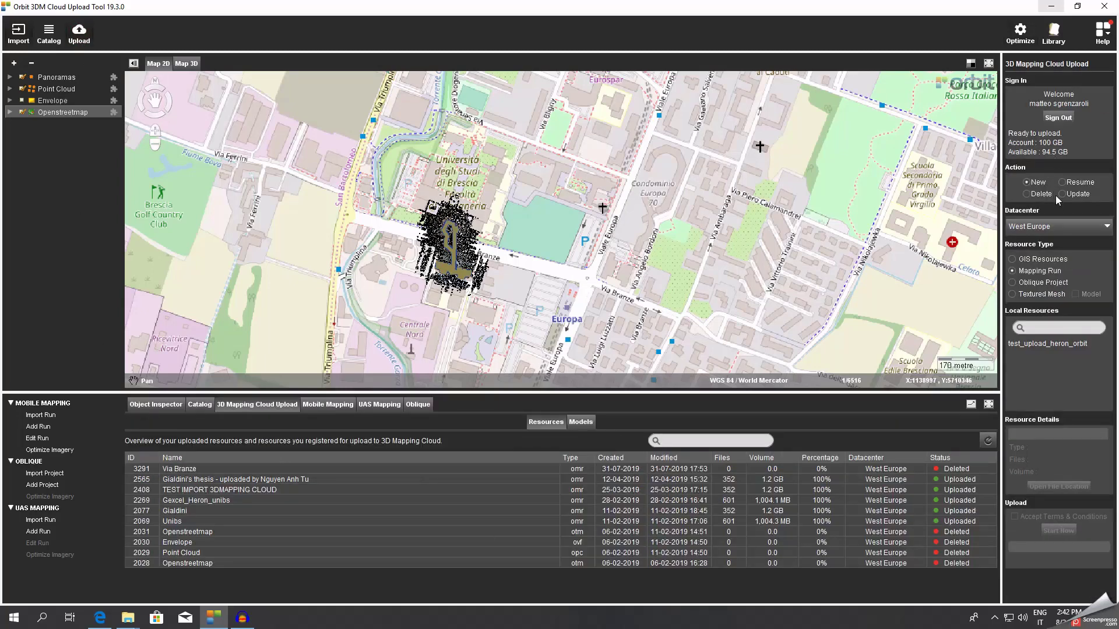
left_click(1064, 344)
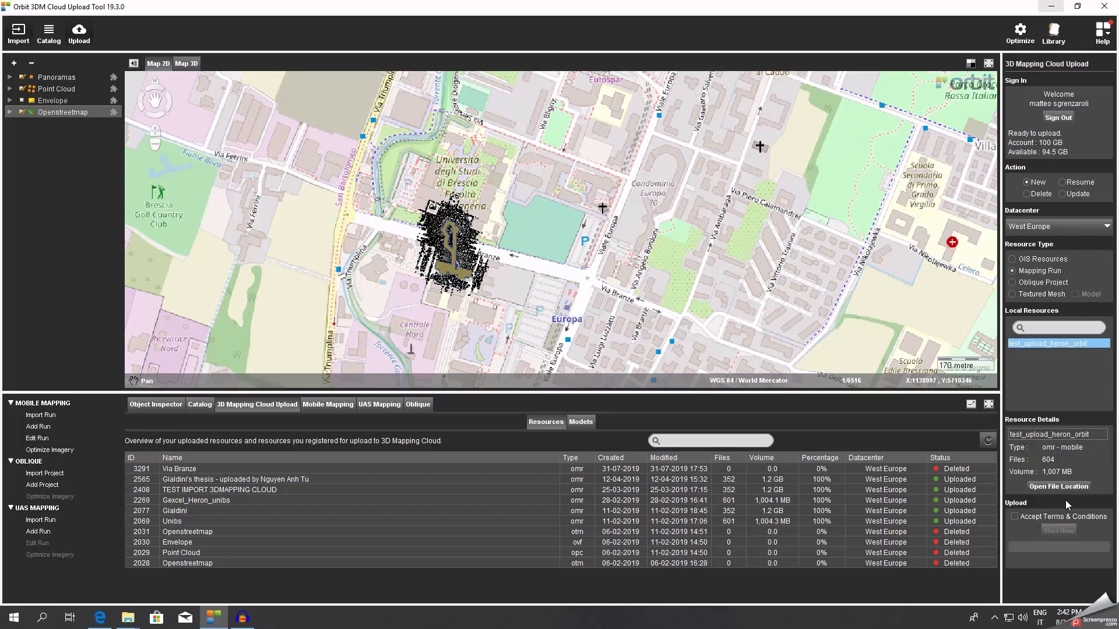
left_click(1021, 517)
left_click(1065, 529)
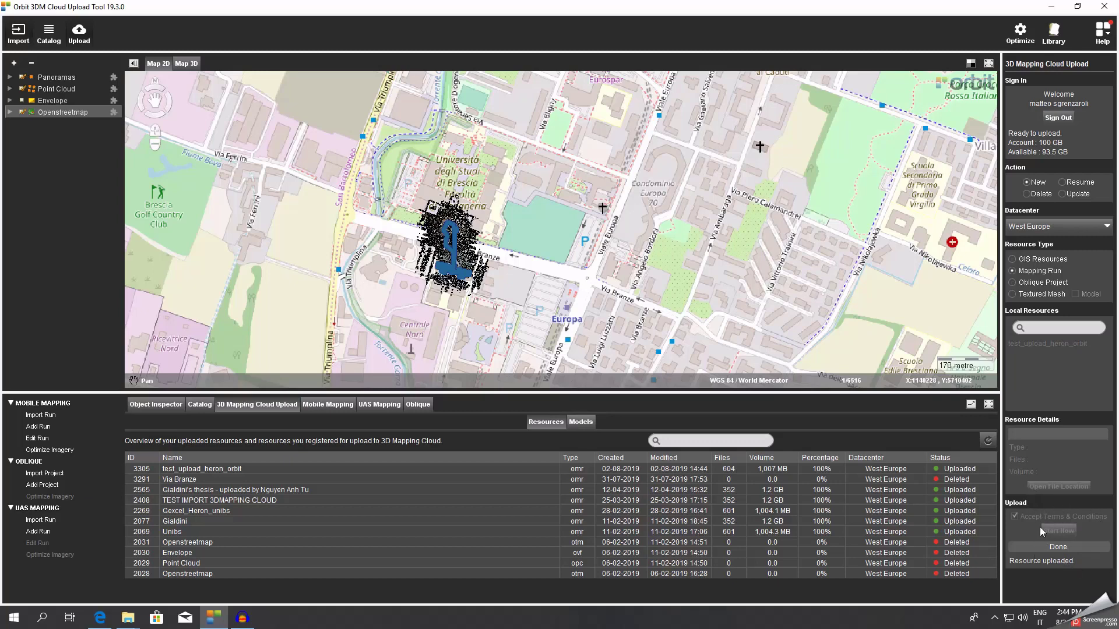
left_click(1051, 6)
Open the 3D Mapping Cloud management console from the My Cloud page in Edge.
left_click(953, 129)
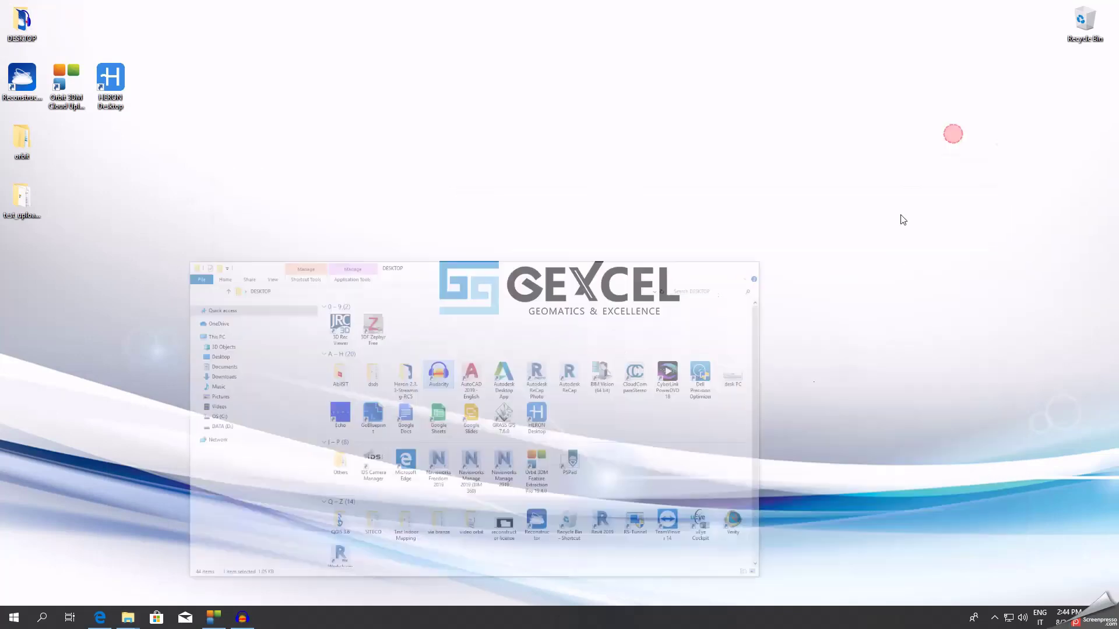
left_click(100, 622)
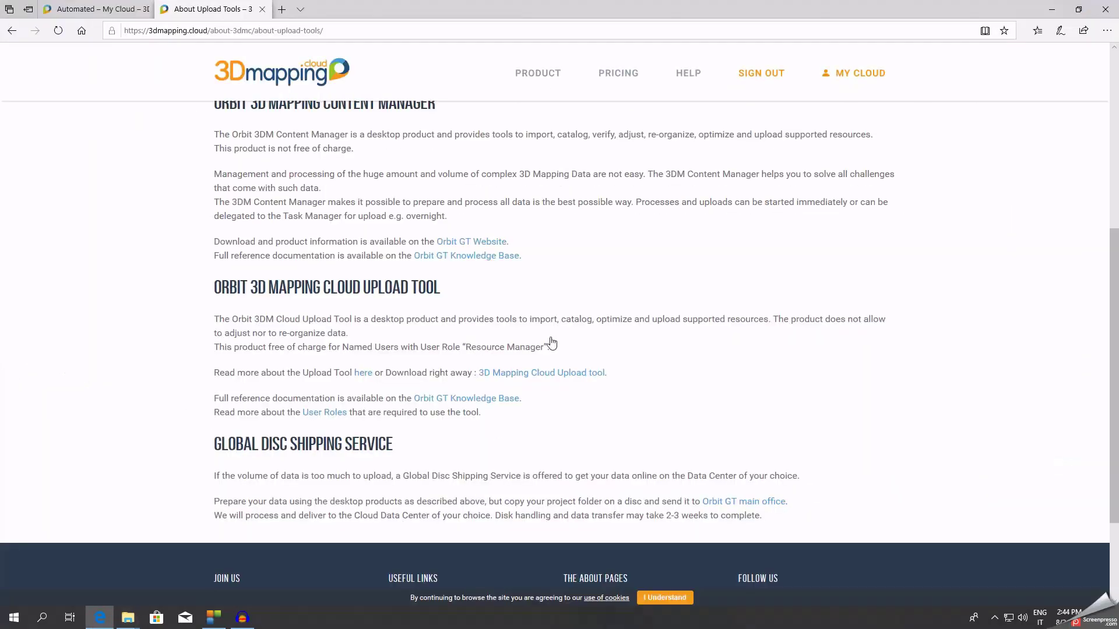
left_click(81, 9)
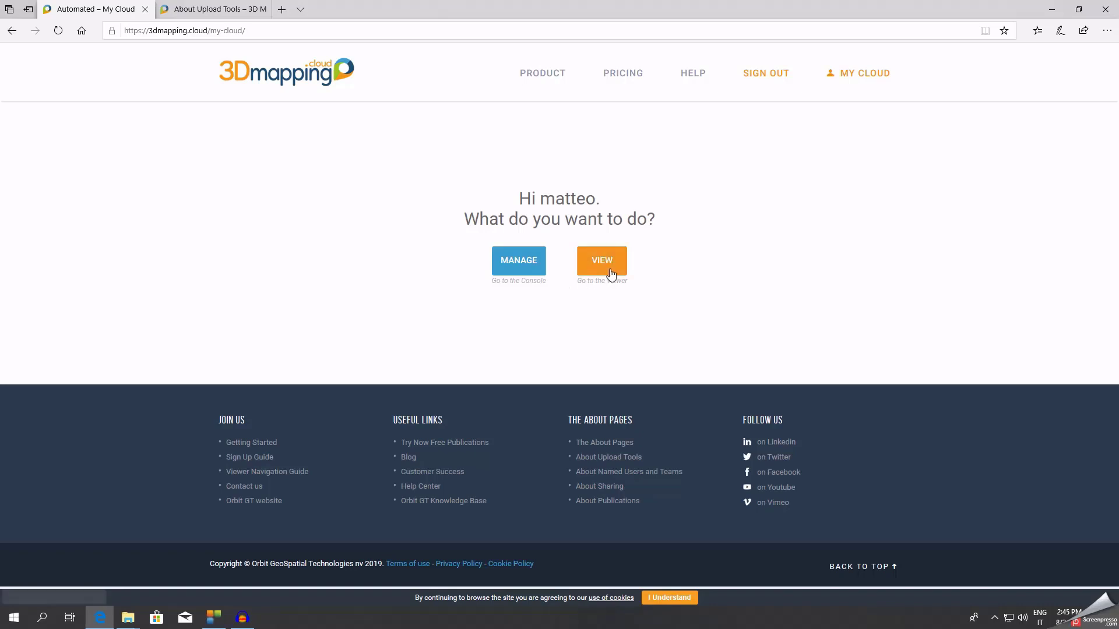
left_click(527, 265)
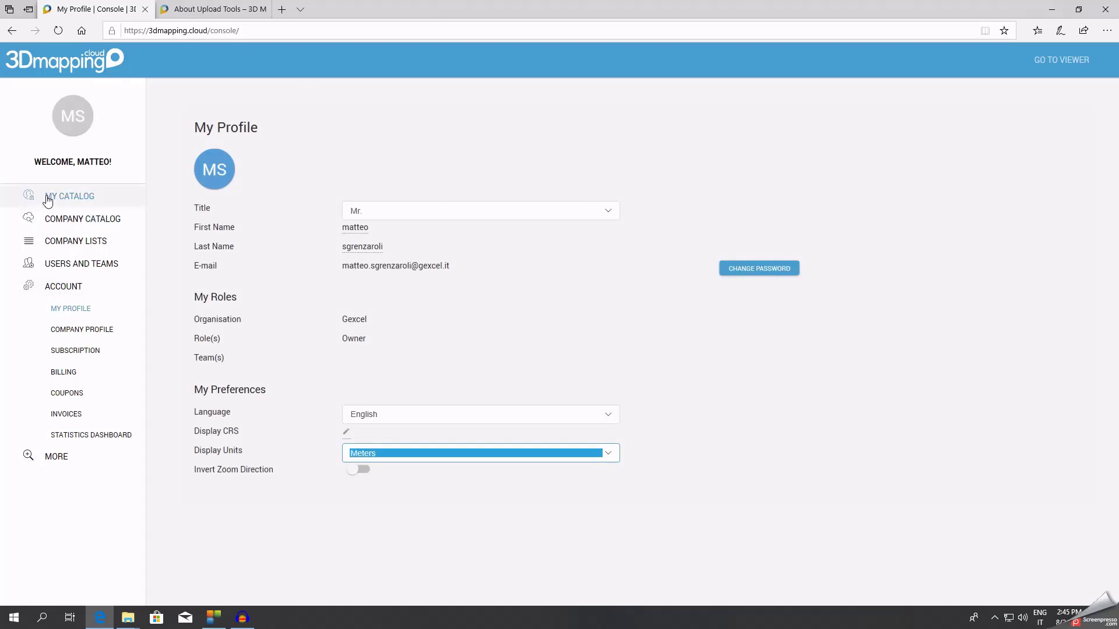
Check test_upload_heron_orbit's sharing in My Resources, then list My Publications showing HERON AC-2.
left_click(68, 199)
left_click(82, 218)
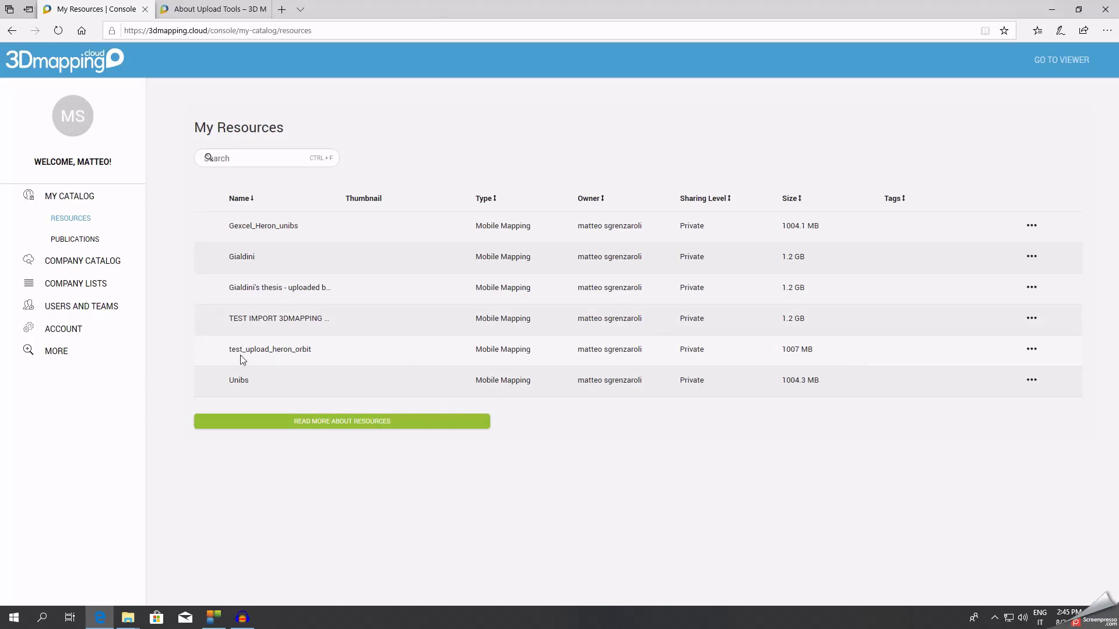
left_click(1031, 350)
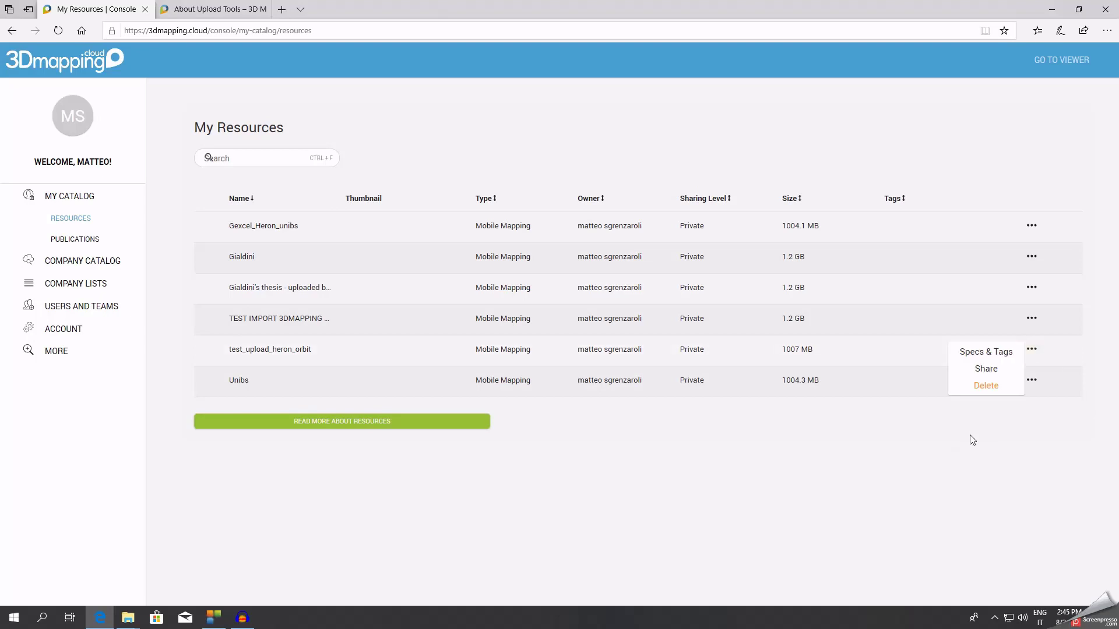
left_click(994, 370)
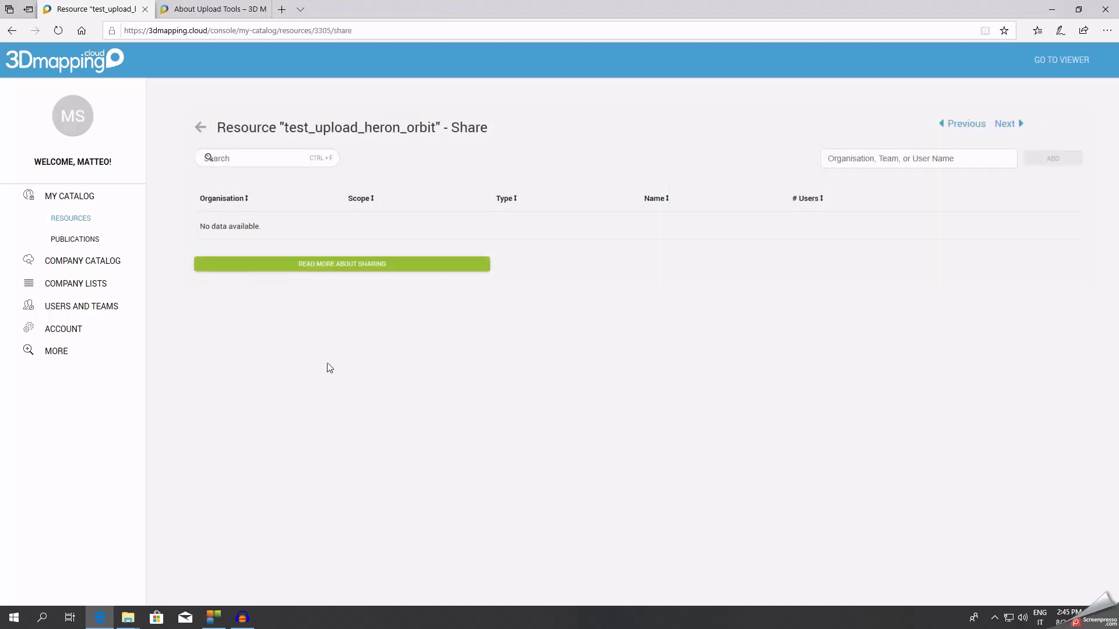
left_click(12, 31)
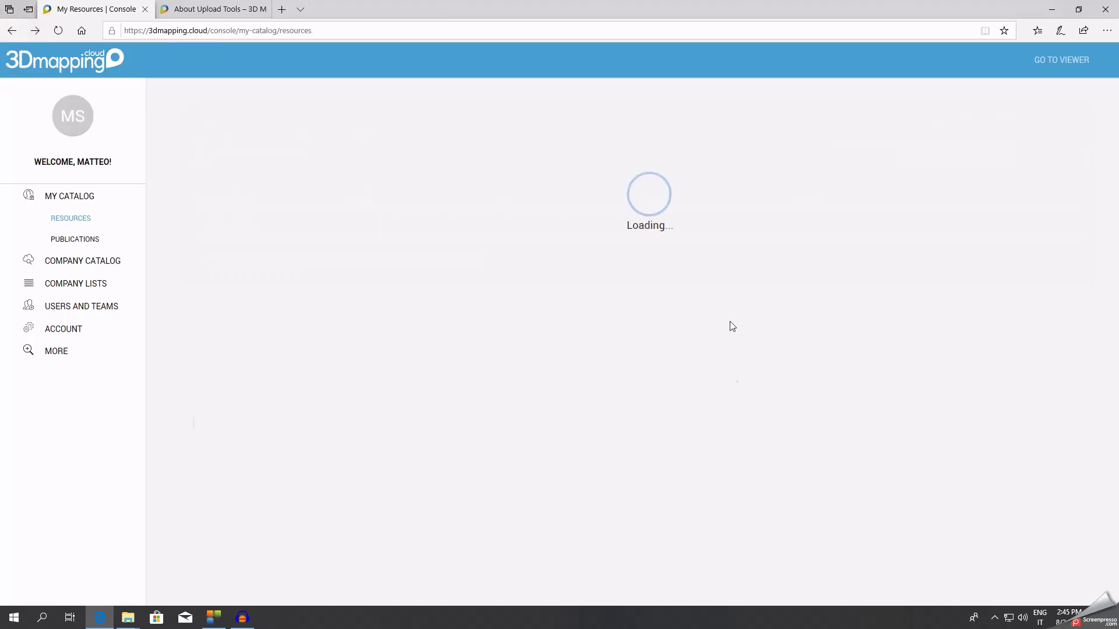
left_click(77, 240)
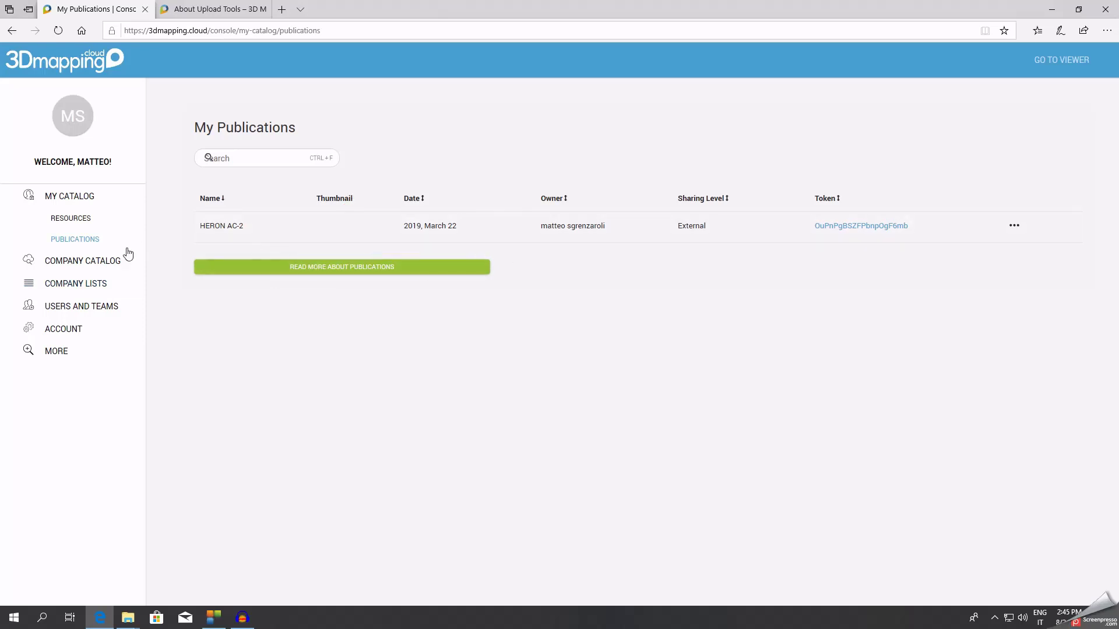
Create a new publication from the Company Catalog's Publications list.
left_click(75, 260)
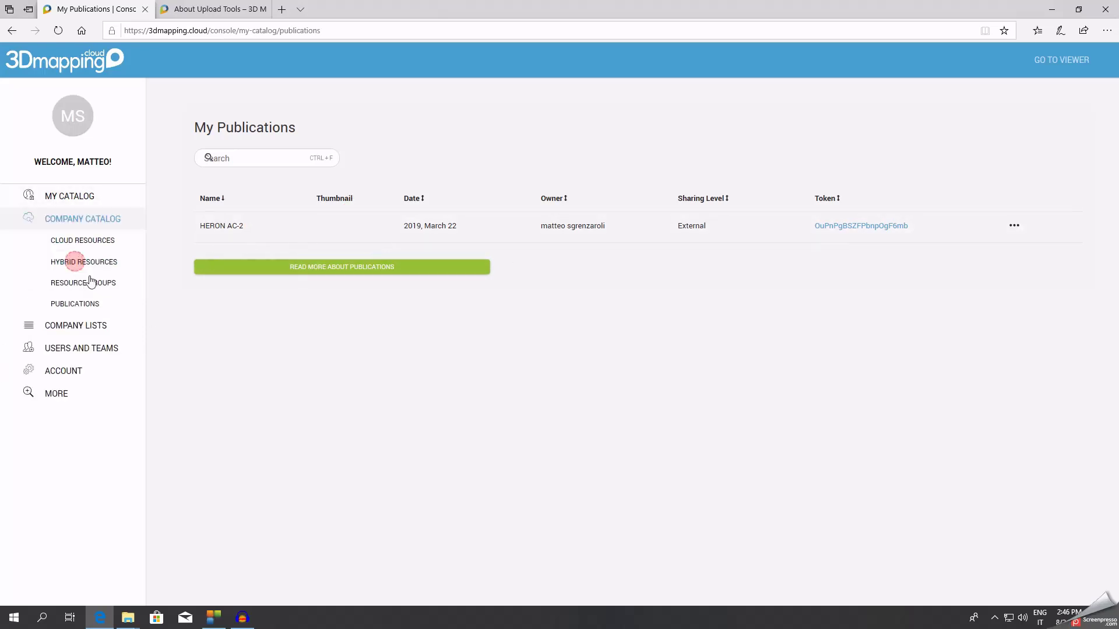
left_click(84, 328)
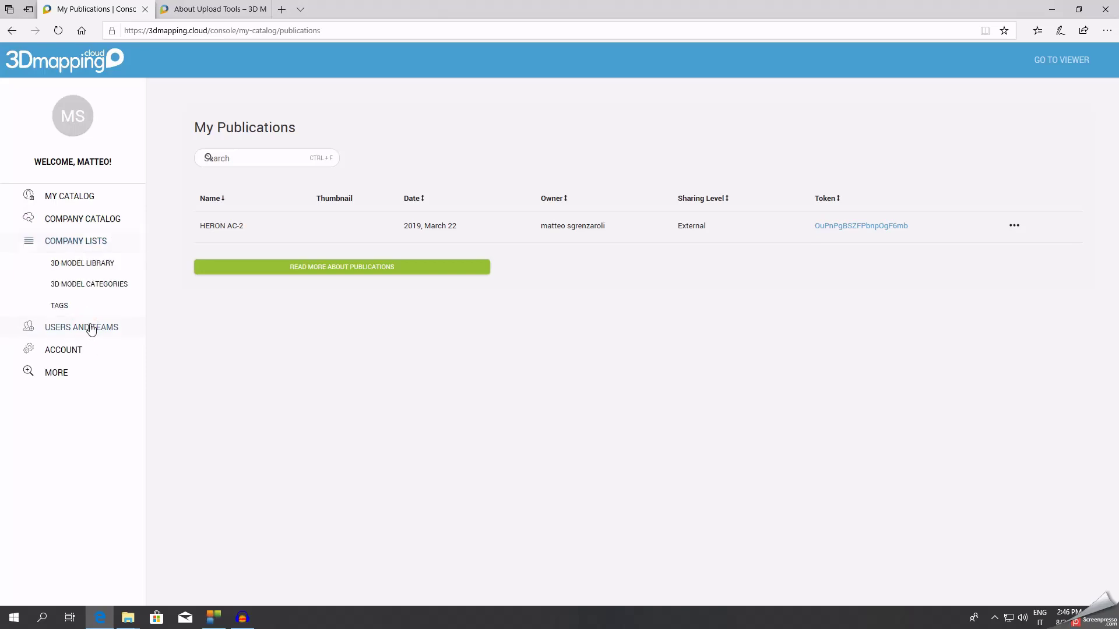
left_click(82, 327)
left_click(85, 220)
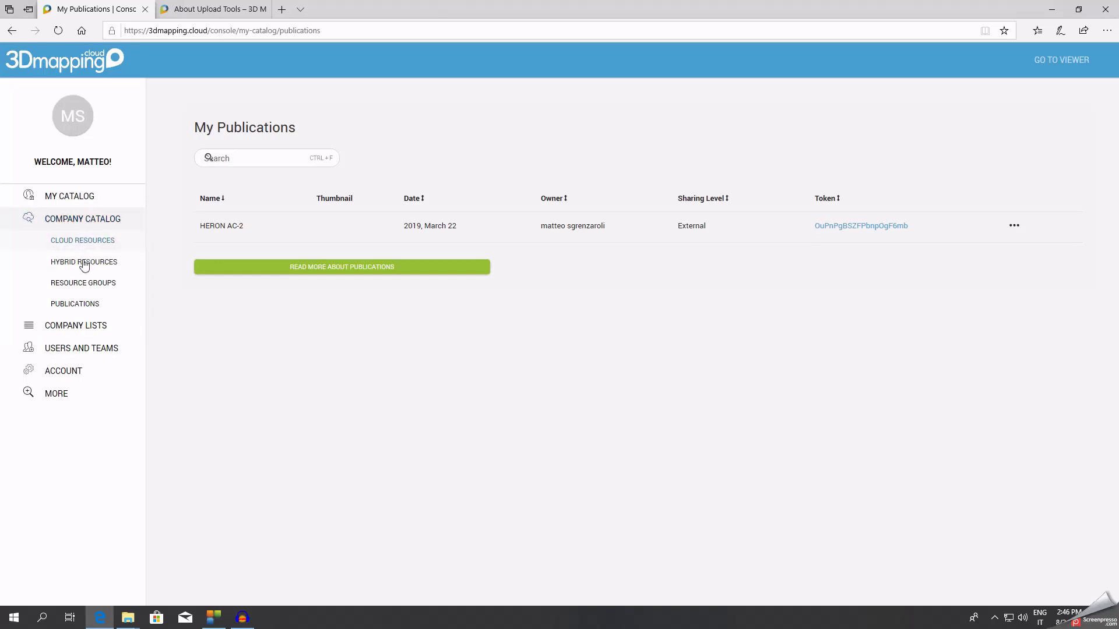
left_click(84, 303)
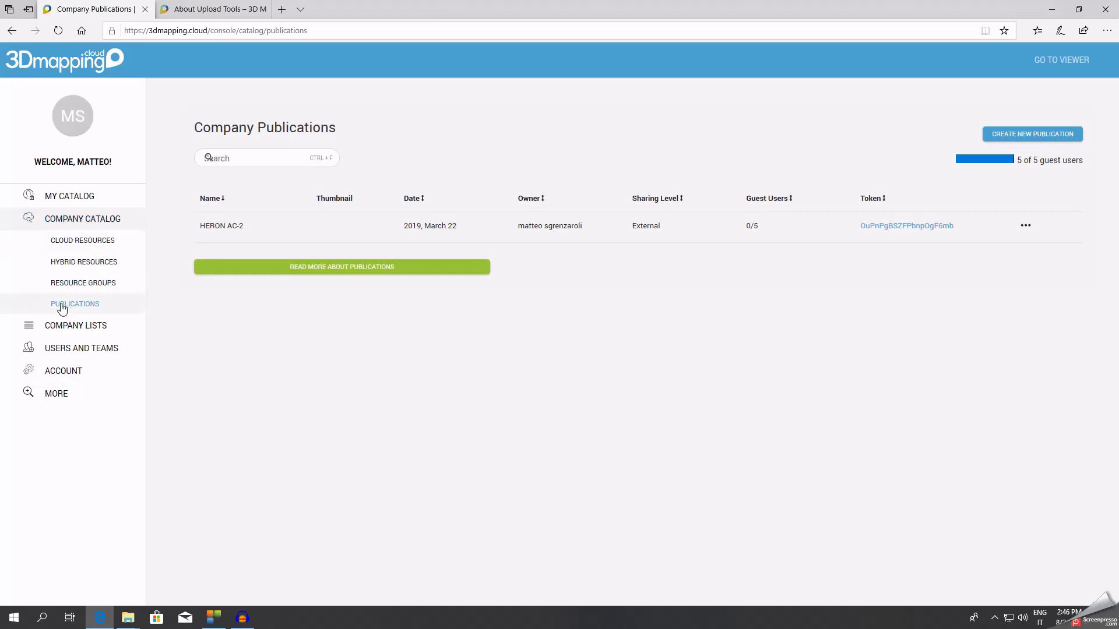
left_click(1072, 133)
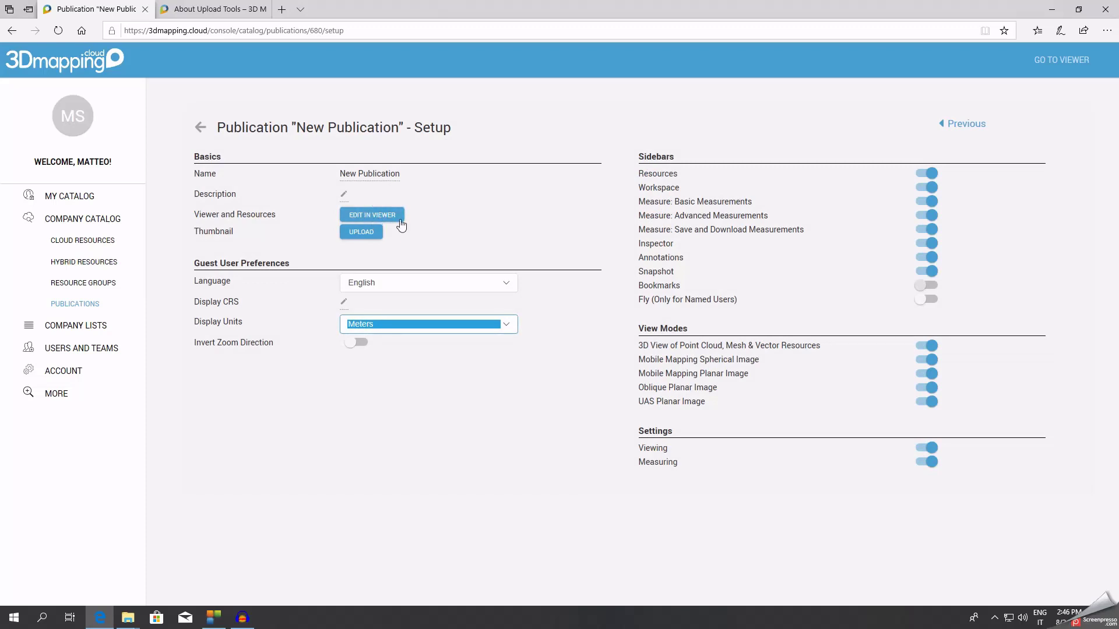
Rename the publication to test_heron_orbit and open it for editing in the viewer.
left_click(397, 180)
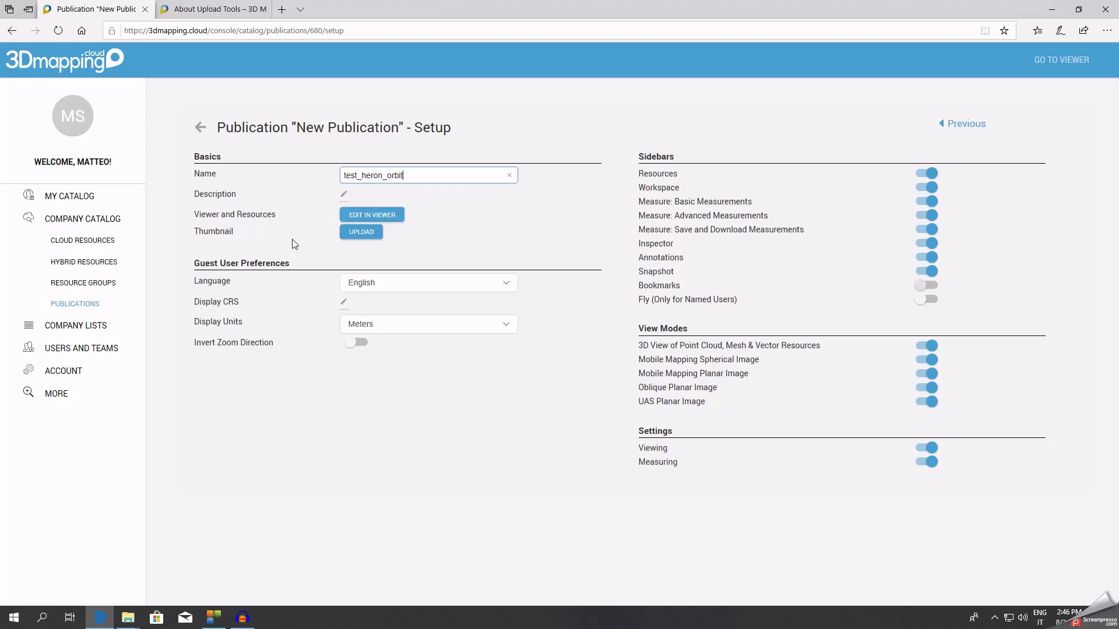
left_click(307, 188)
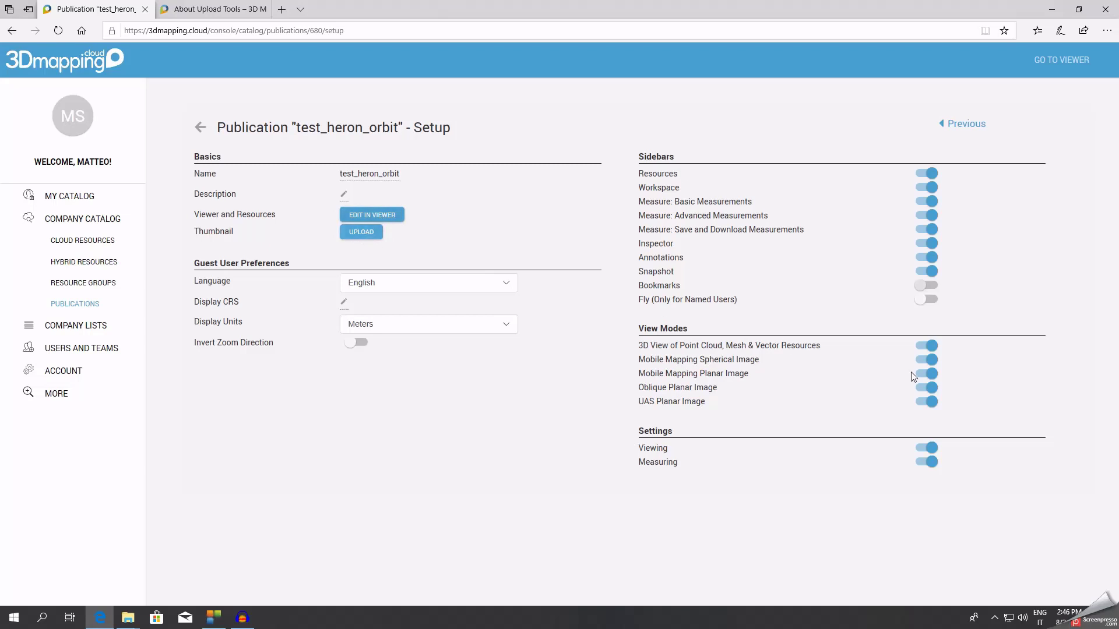
left_click(357, 215)
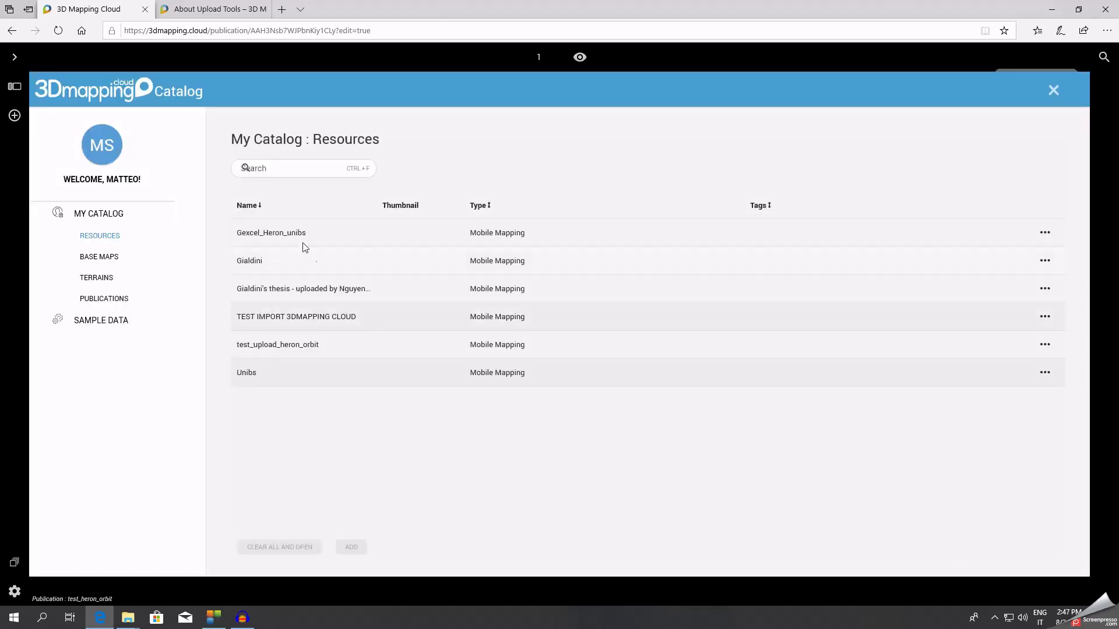
Clear the viewer and load only the test_upload_heron_orbit resource into it.
left_click(270, 344)
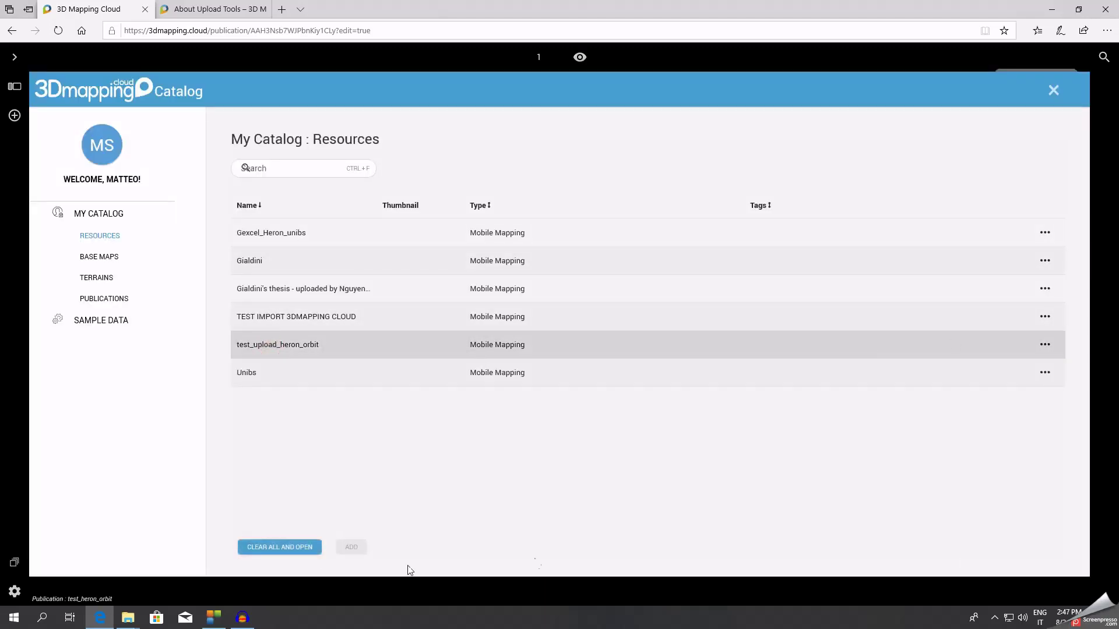
left_click(270, 548)
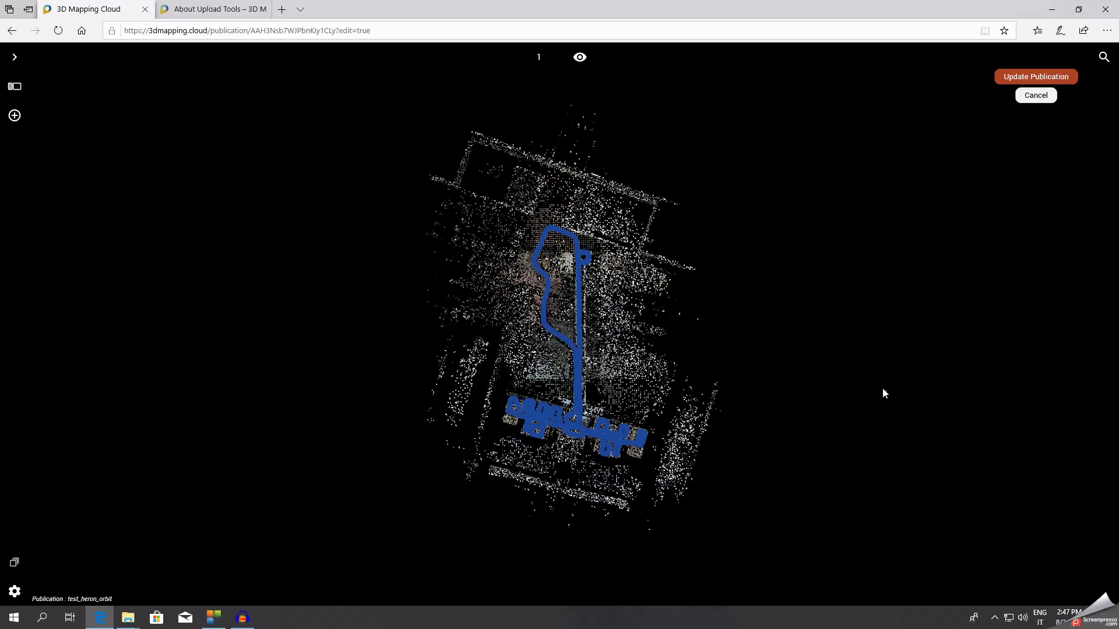
Tilt, zoom and orbit the point cloud around the blue trajectory.
left_click_drag(532, 320, 457, 187)
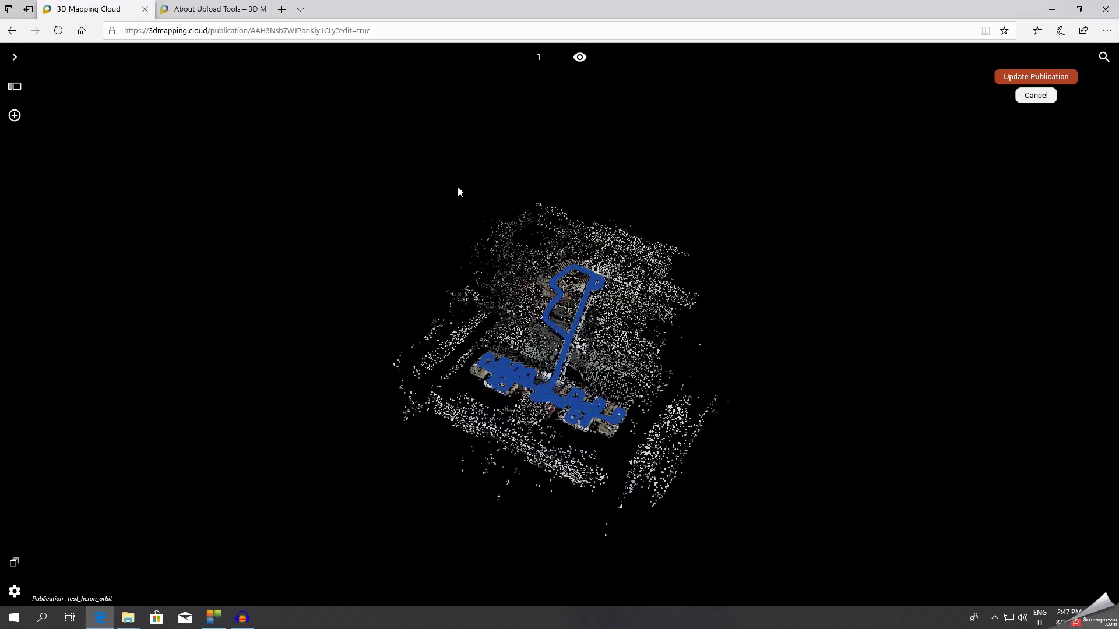
scroll(610, 434, "down", 3)
scroll(554, 334, "up", 2)
scroll(555, 340, "up", 8)
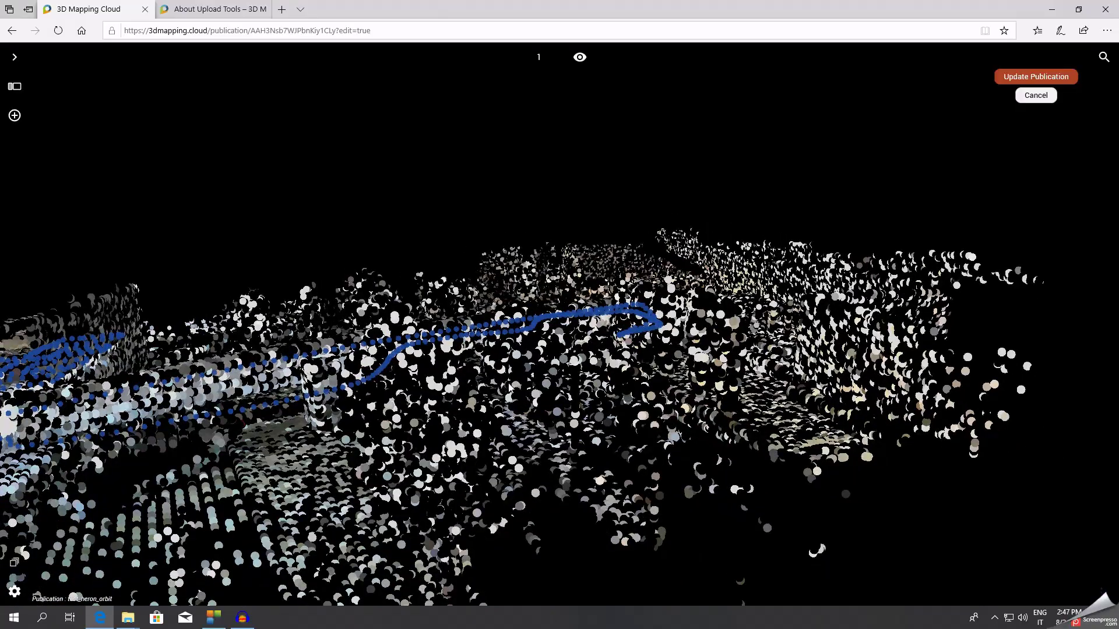
scroll(510, 388, "down", 1)
left_click_drag(479, 382, 677, 318)
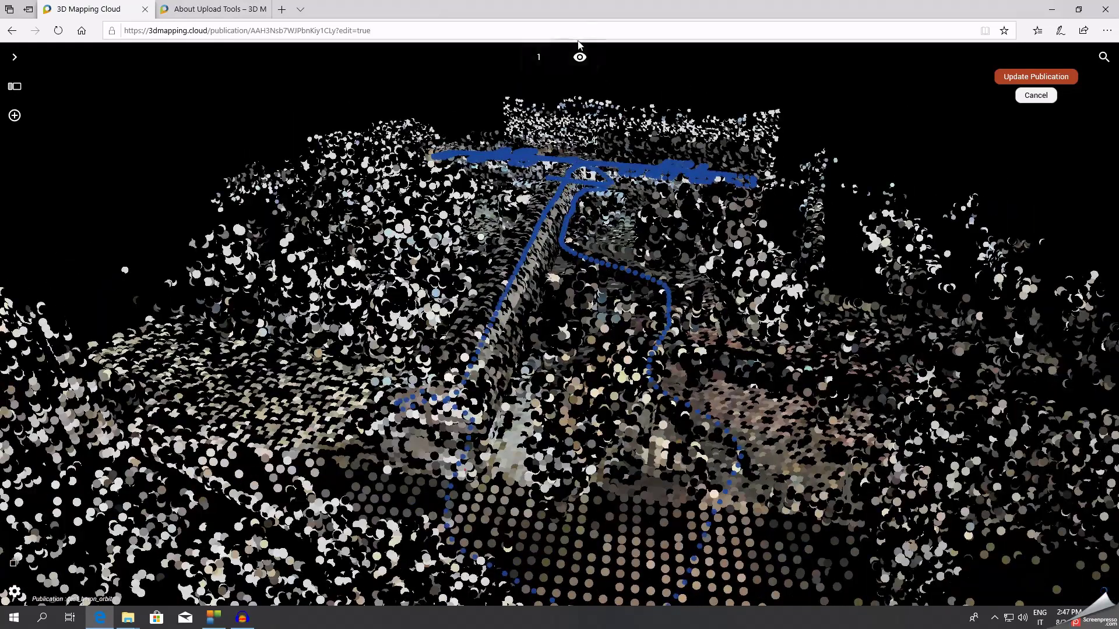
Explore the walkway and stairwell panoramas along the trajectory, then update the publication.
left_click(596, 264)
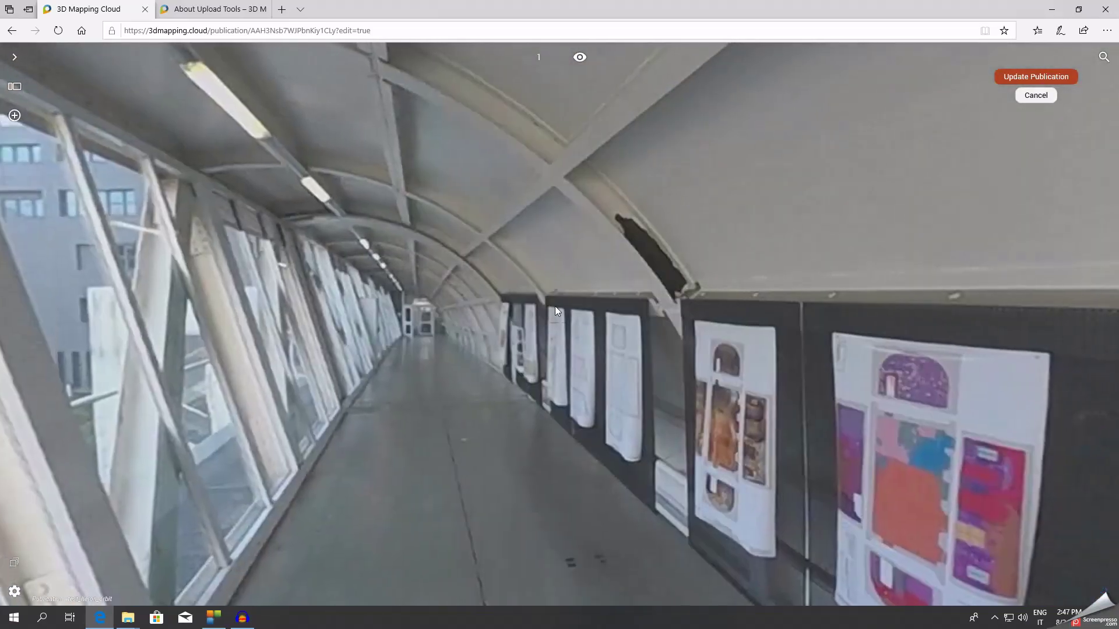
scroll(555, 306, "up", 3)
scroll(585, 309, "down", 6)
left_click_drag(423, 341, 624, 324)
left_click_drag(236, 314, 484, 345)
left_click(484, 344)
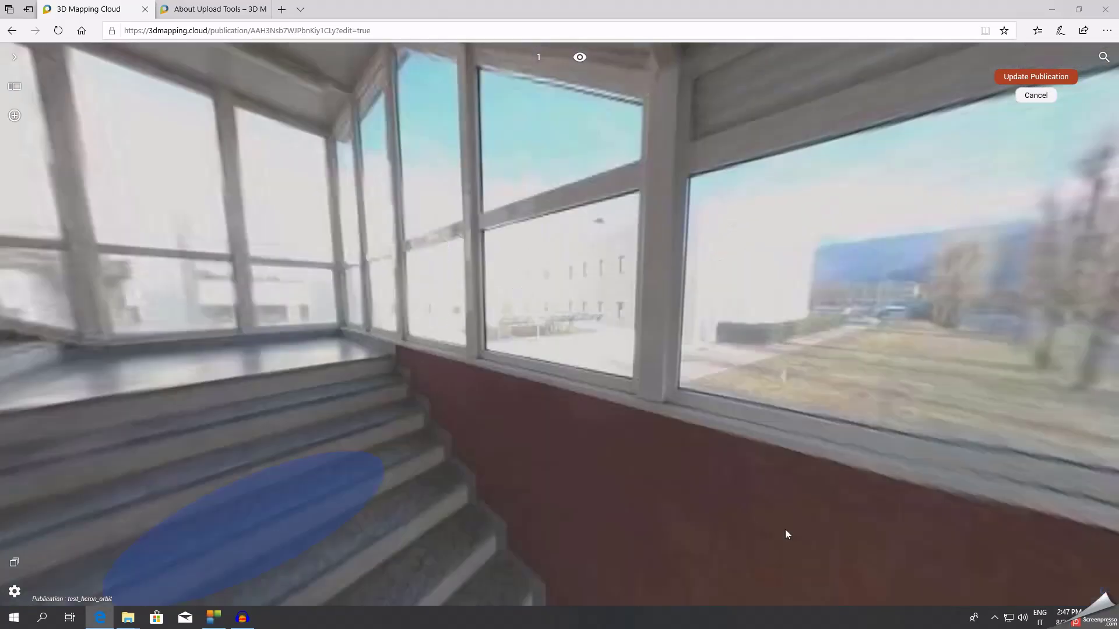
left_click_drag(903, 427, 461, 364)
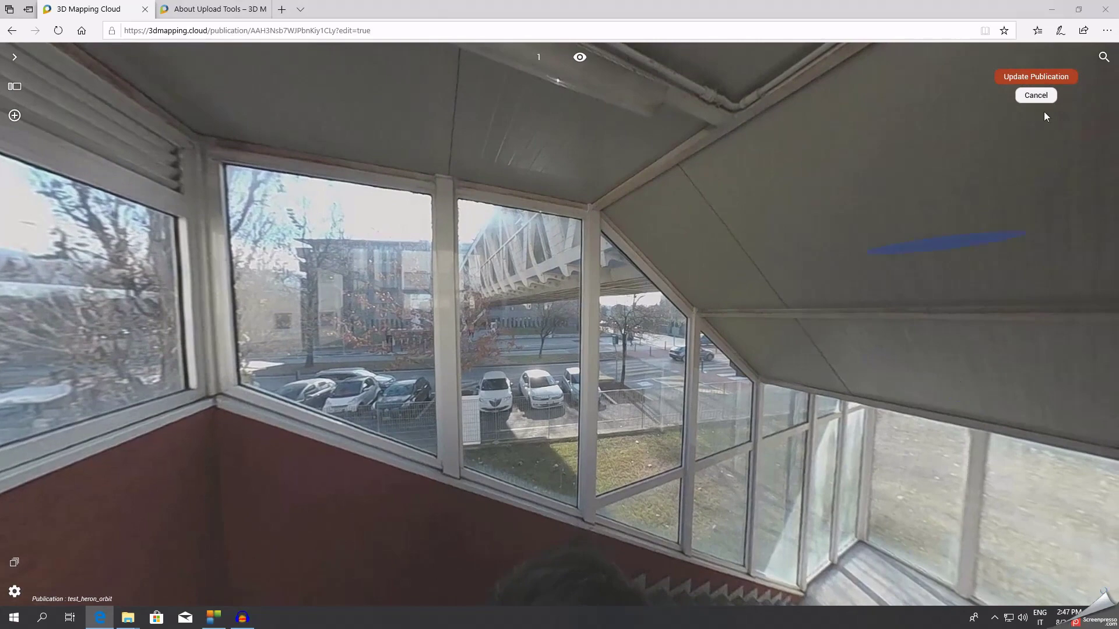
left_click(1046, 80)
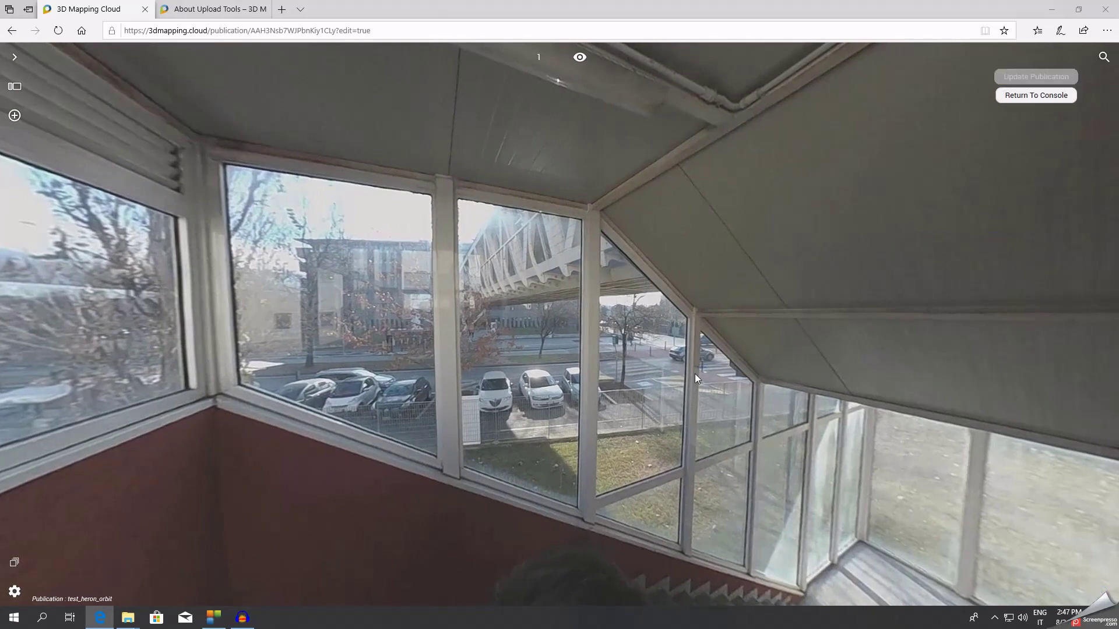
Open the Share page for test_heron_orbit from Company Publications and manage its guest users.
left_click(1043, 96)
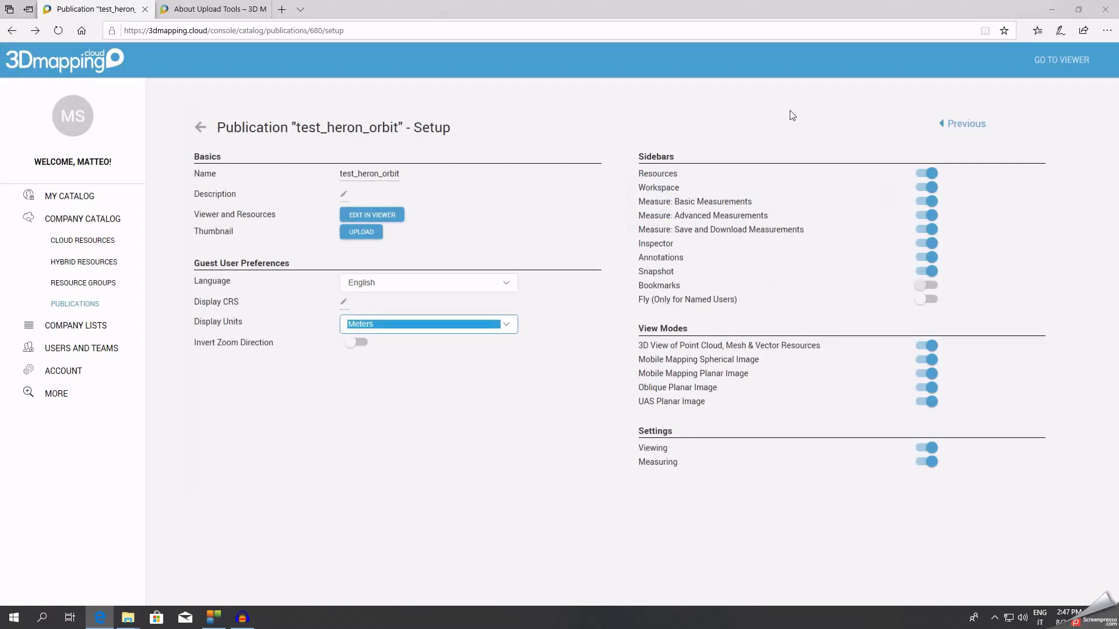
left_click(78, 303)
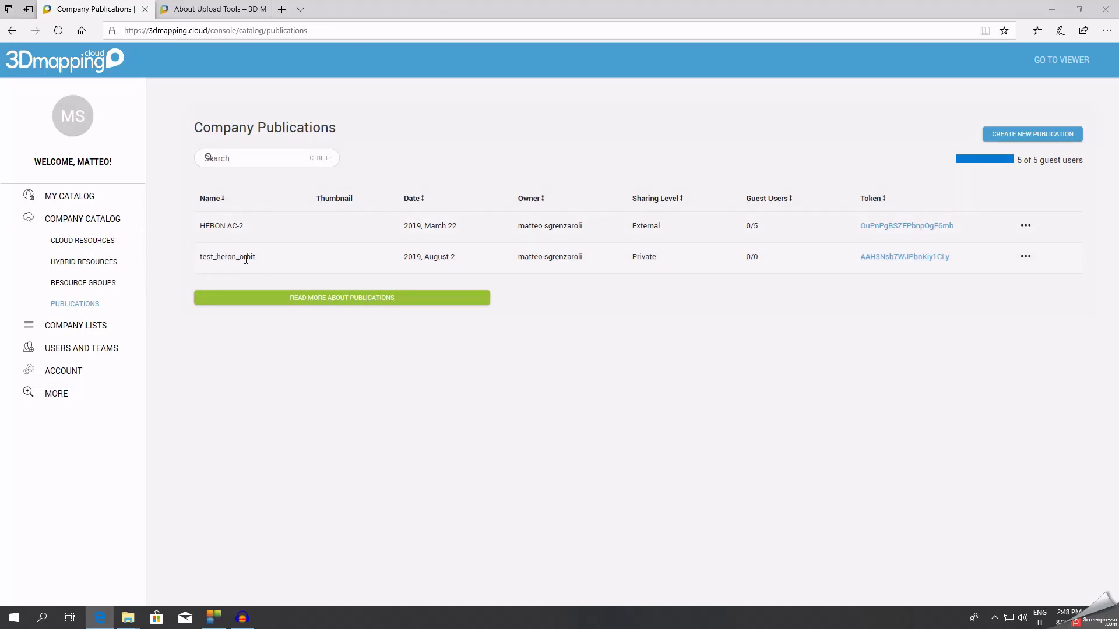
left_click(1025, 257)
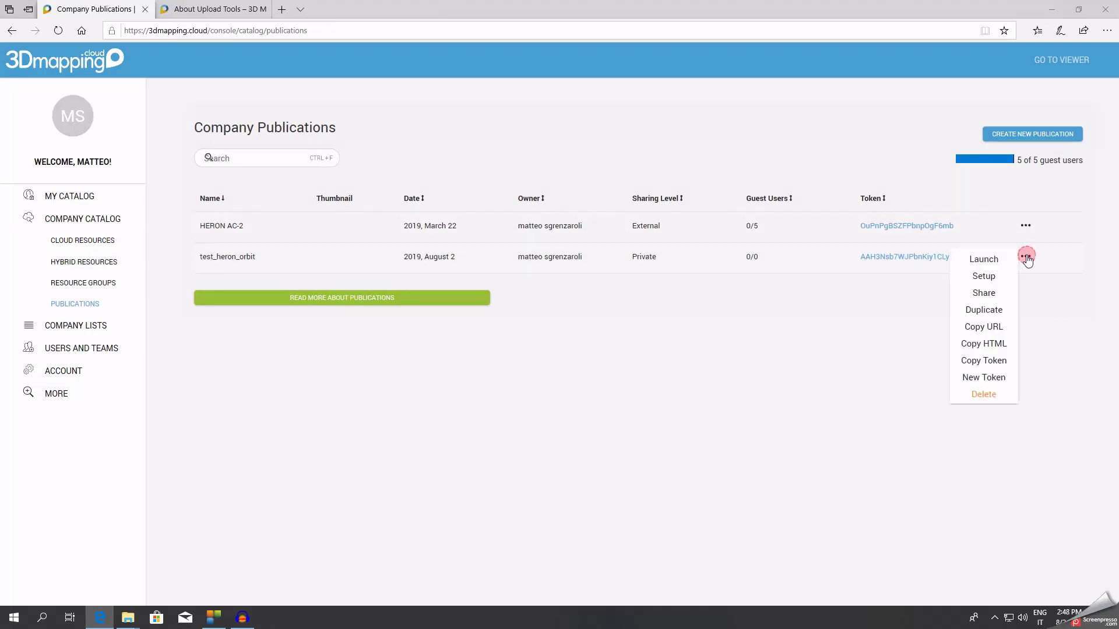
left_click(994, 297)
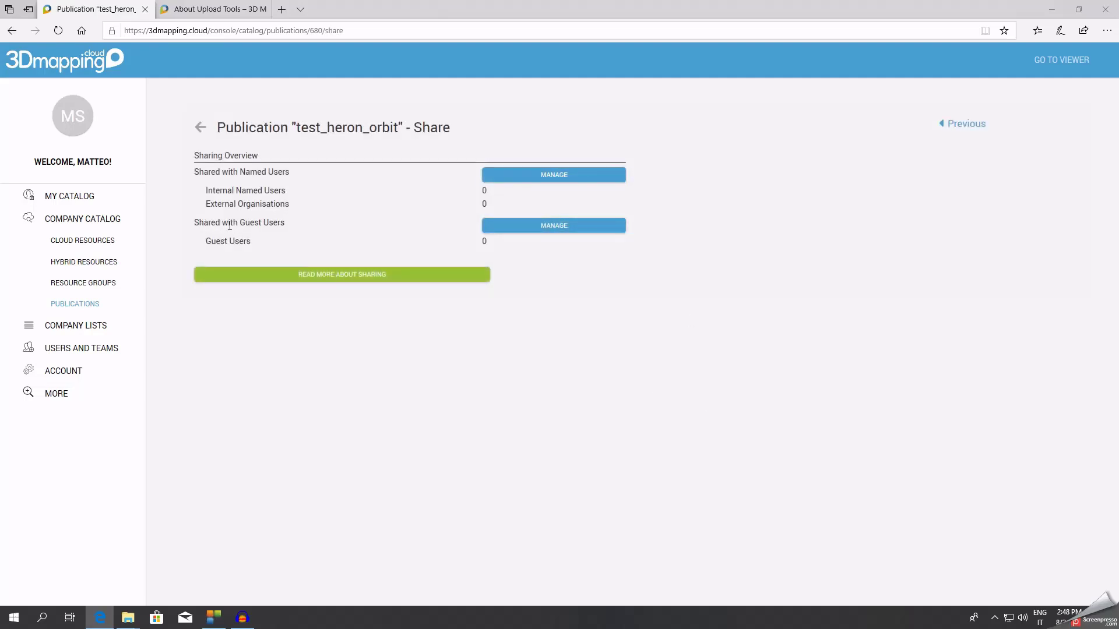
left_click(559, 233)
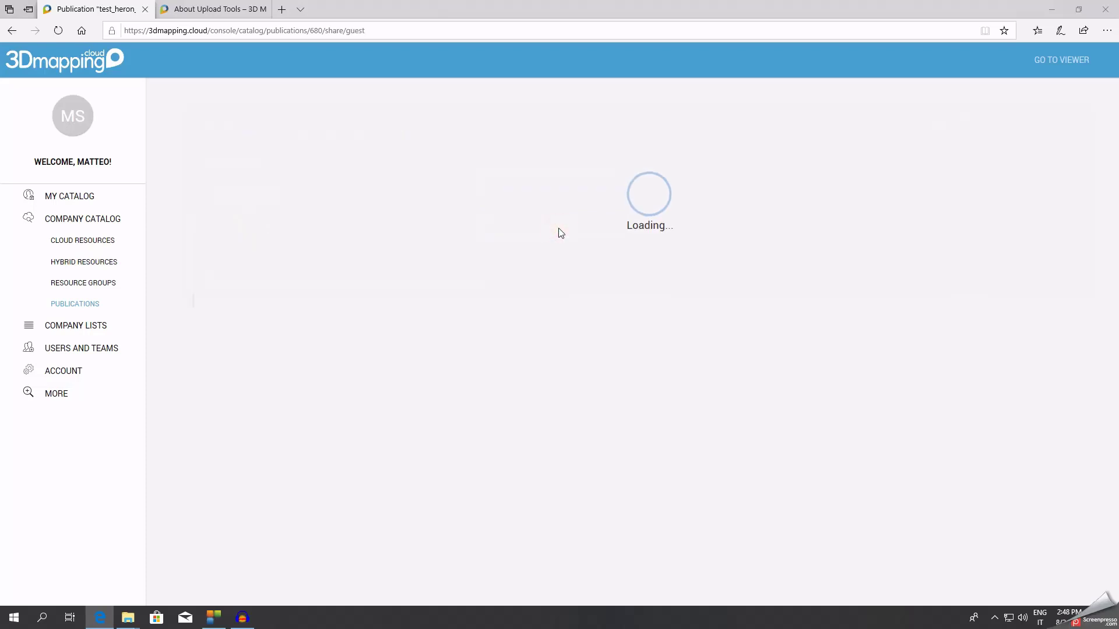
Assign 5 guest users to test_heron_orbit and return to the publications list.
left_click(537, 223)
left_click(509, 241)
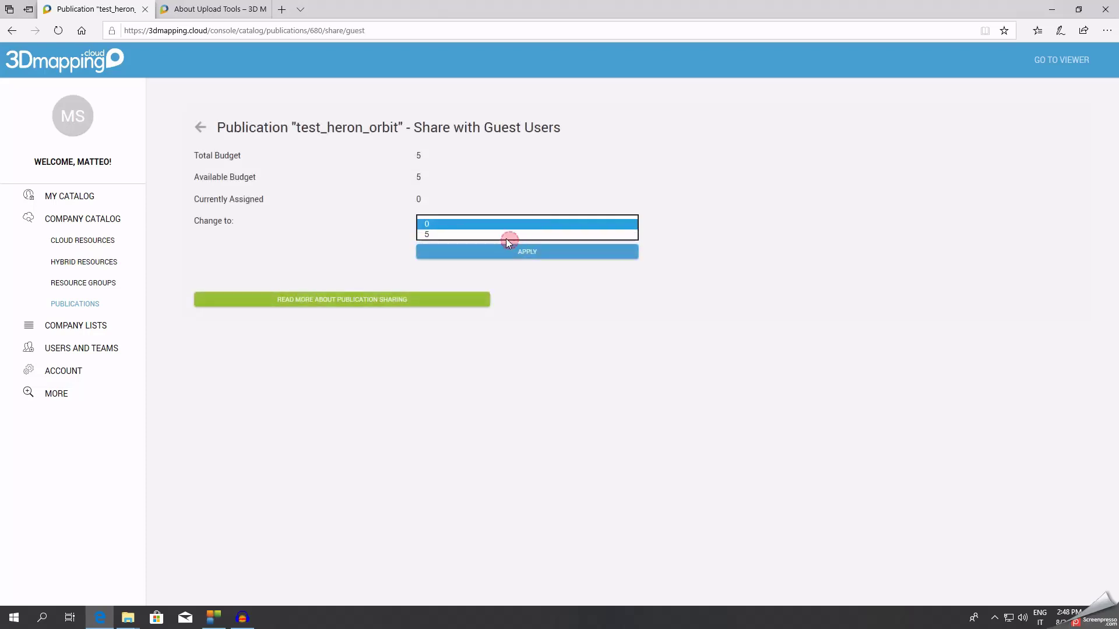
left_click(487, 235)
left_click(539, 225)
left_click(467, 236)
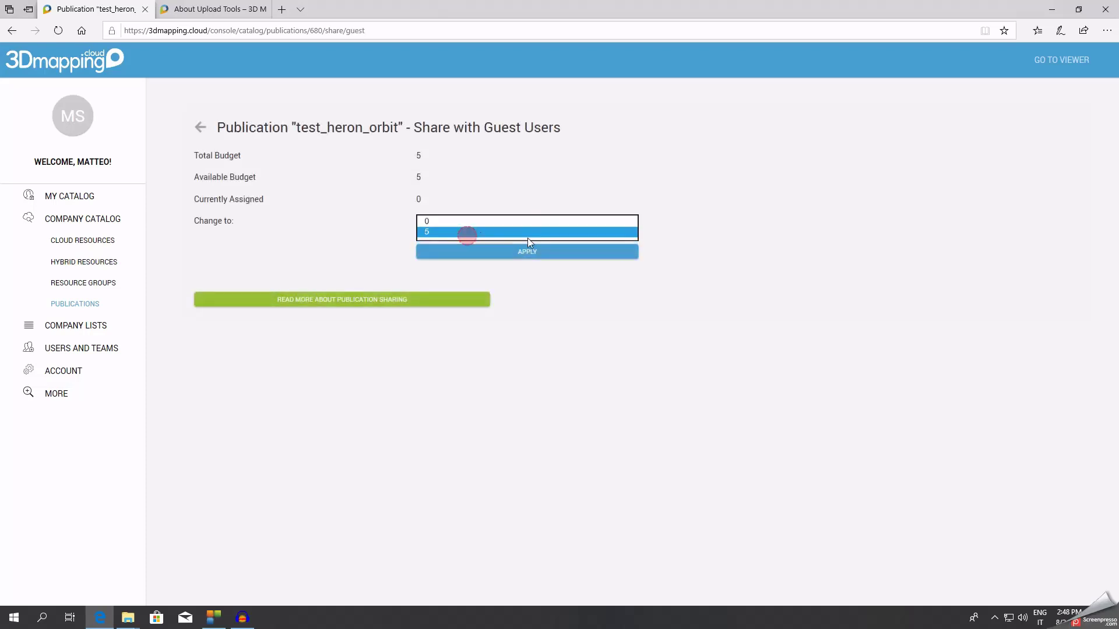
left_click(561, 257)
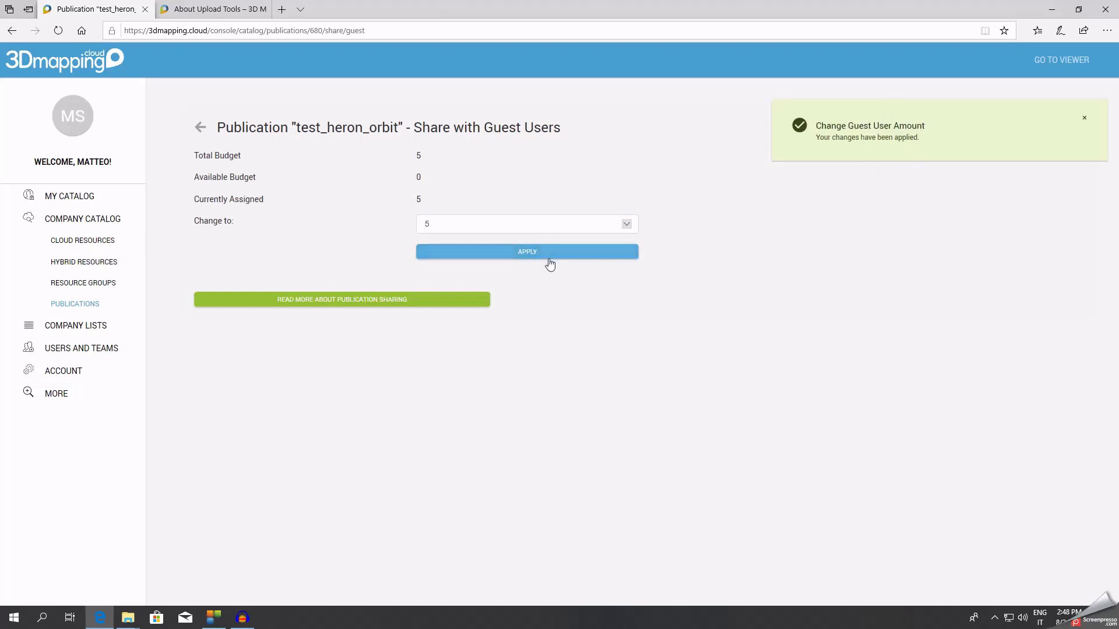
left_click(75, 303)
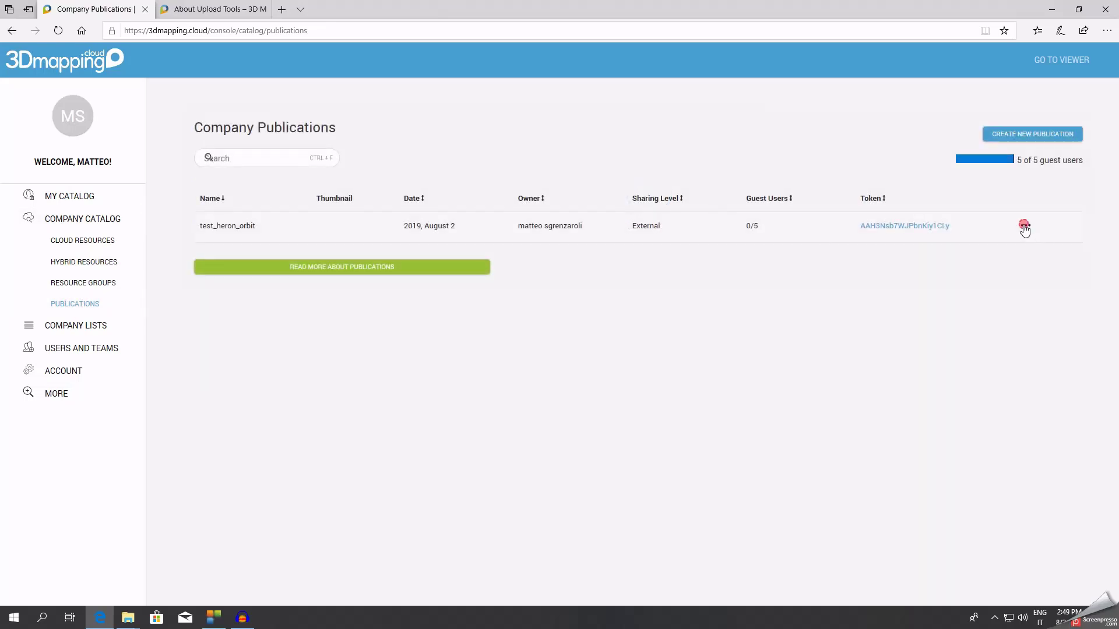
Copy test_heron_orbit's URL and load it in a new Edge tab.
left_click(1024, 227)
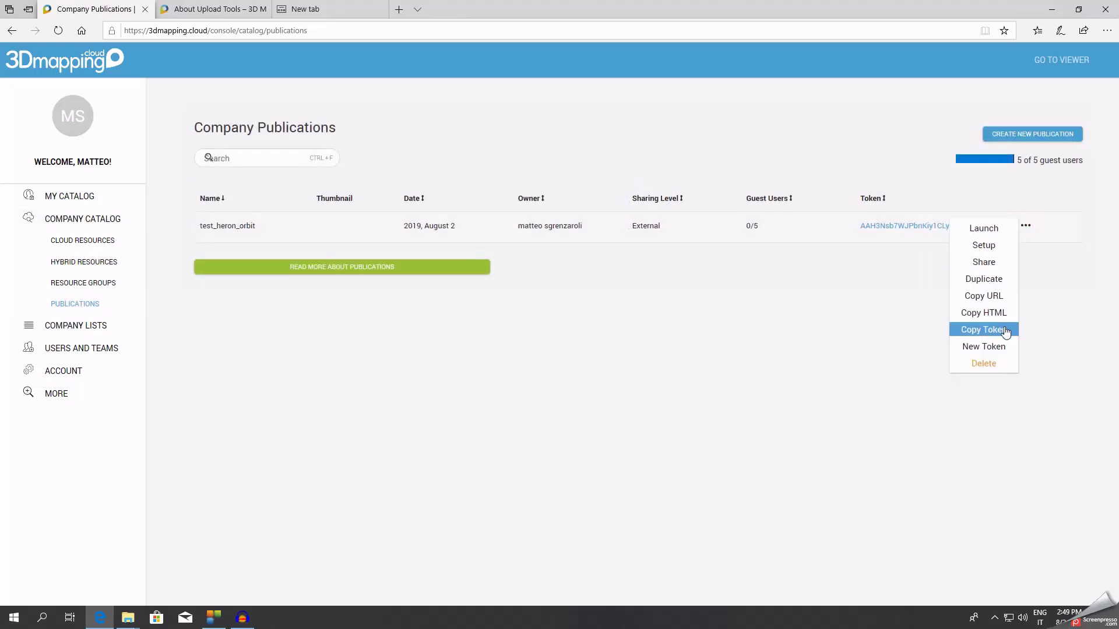
left_click(993, 297)
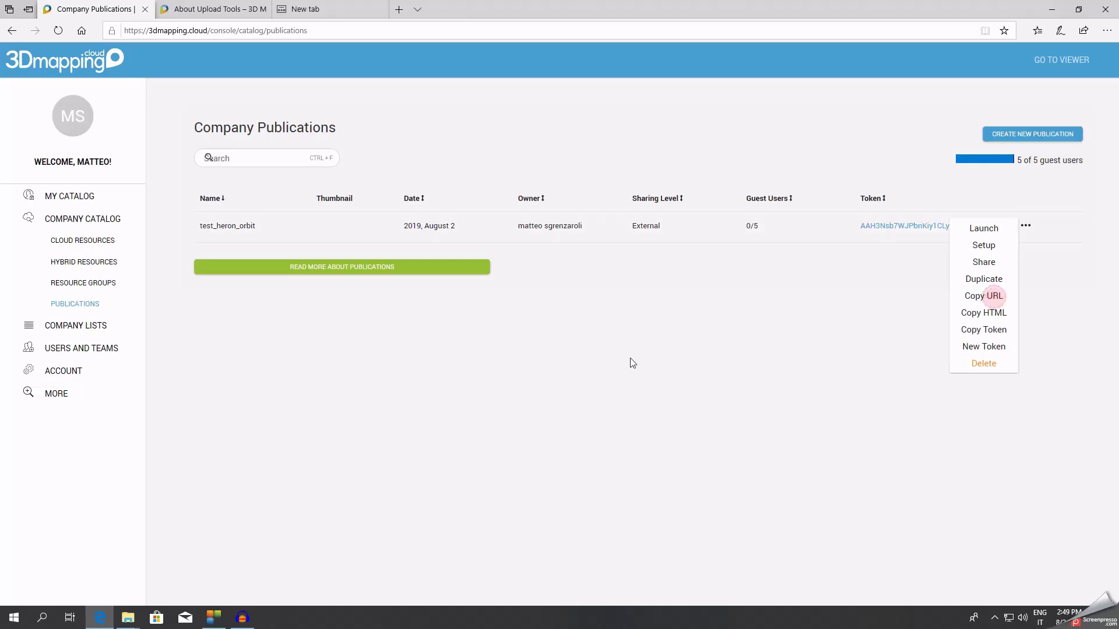
left_click(368, 8)
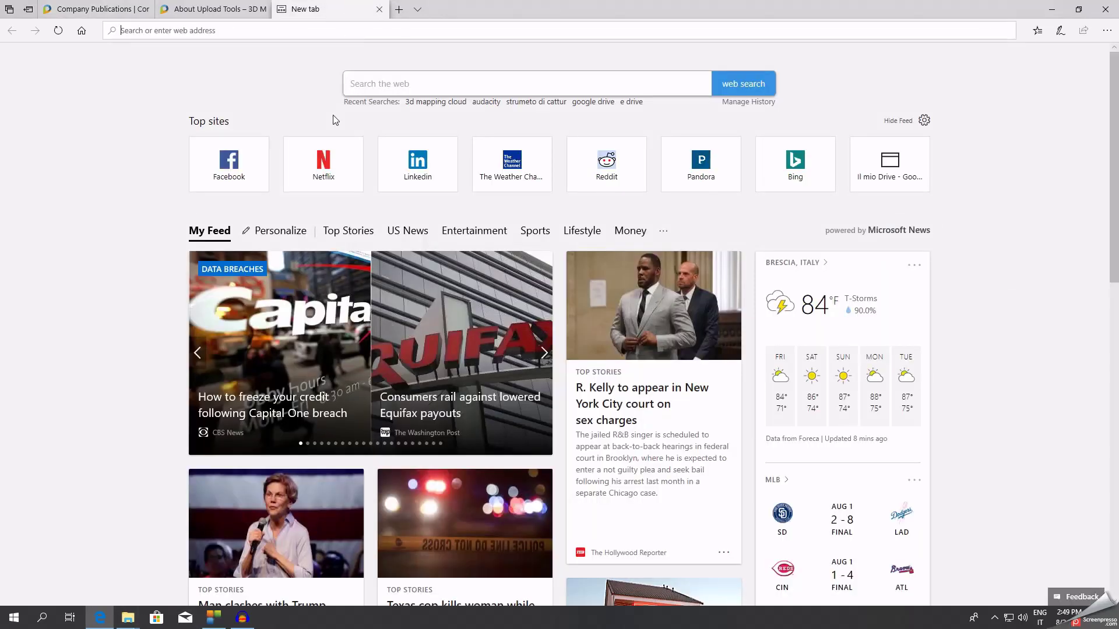
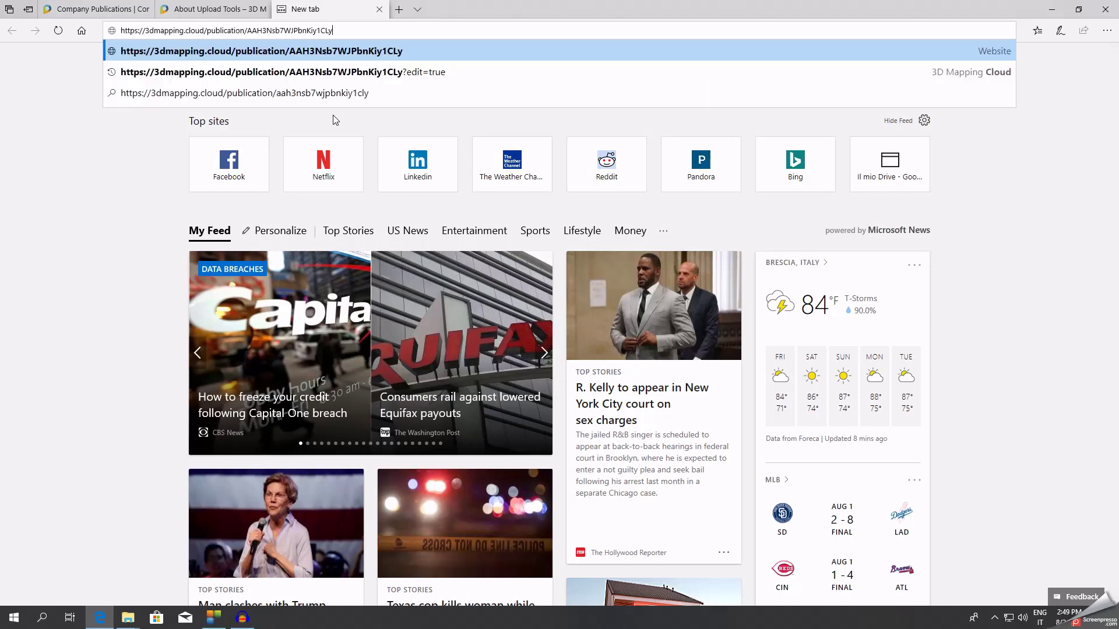
key("Return")
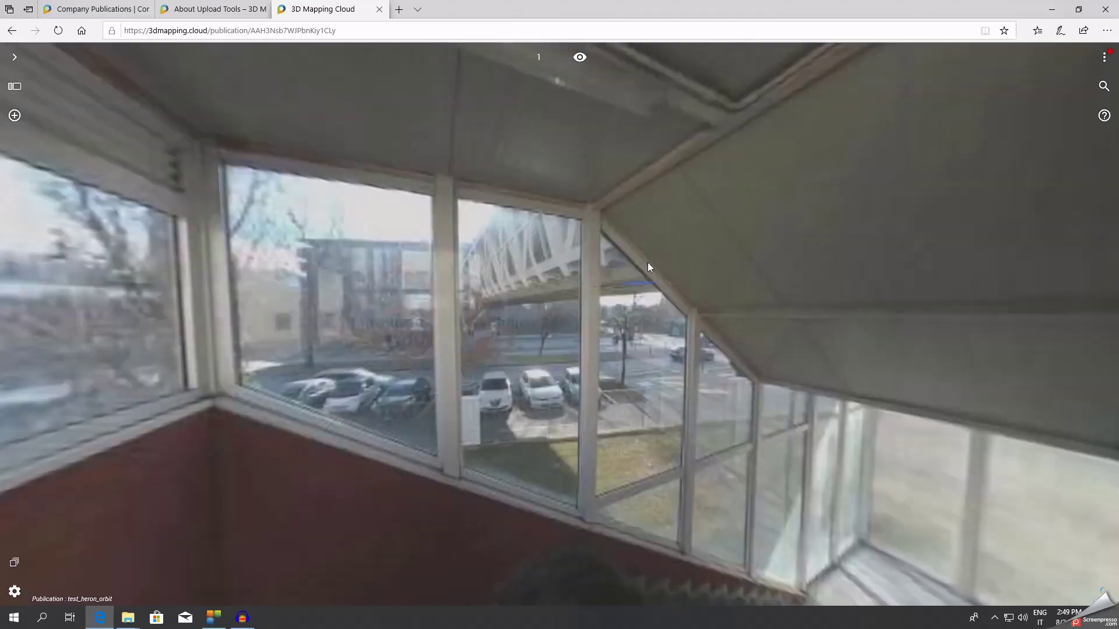
Switch from the stairwell panorama to a top-down 3D point cloud and show the Resources panel.
left_click_drag(648, 263, 596, 288)
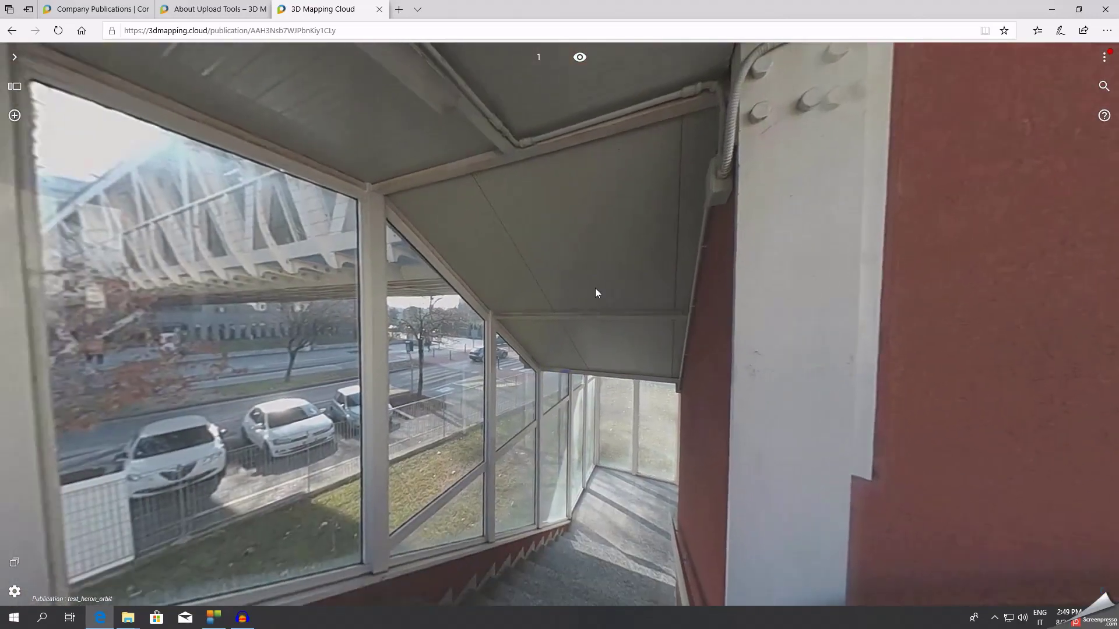
left_click(580, 57)
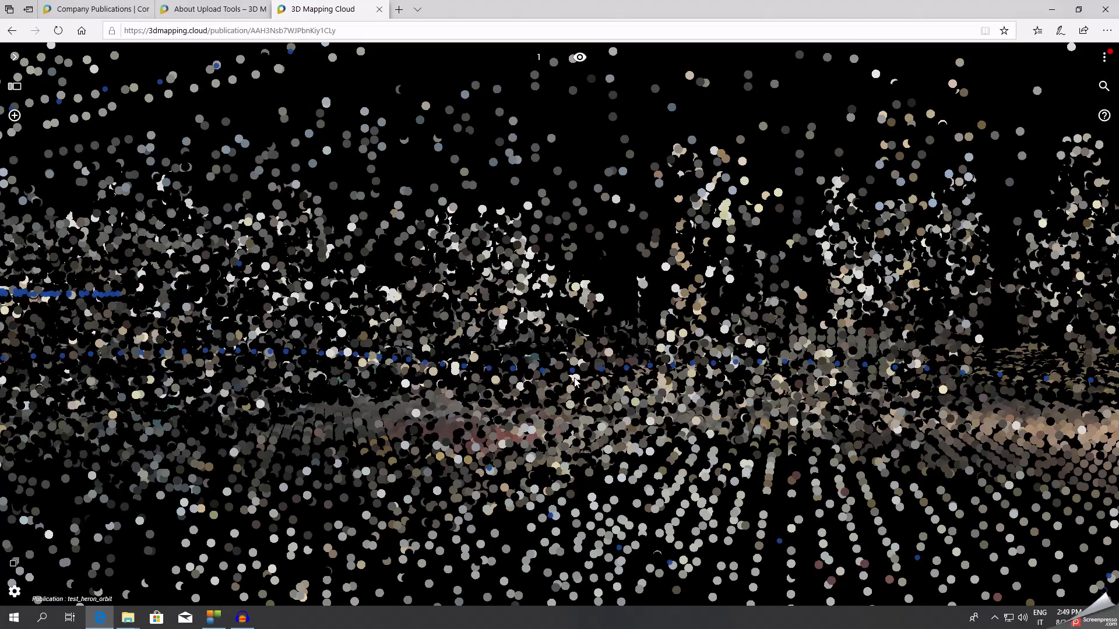
scroll(575, 376, "up", 2)
left_click_drag(627, 319, 828, 522)
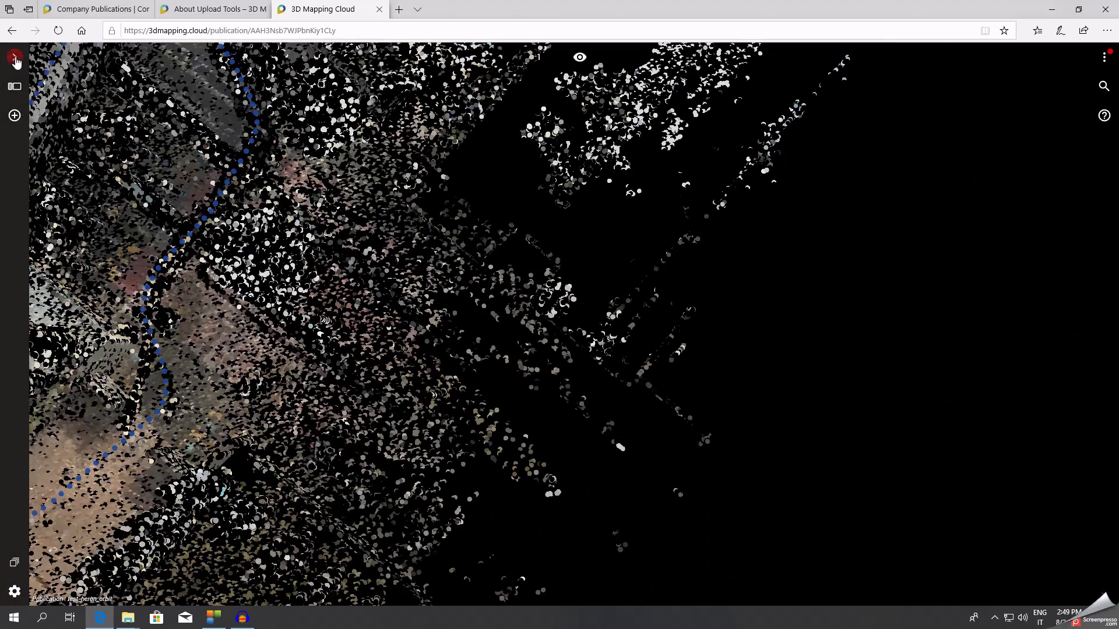
left_click(15, 58)
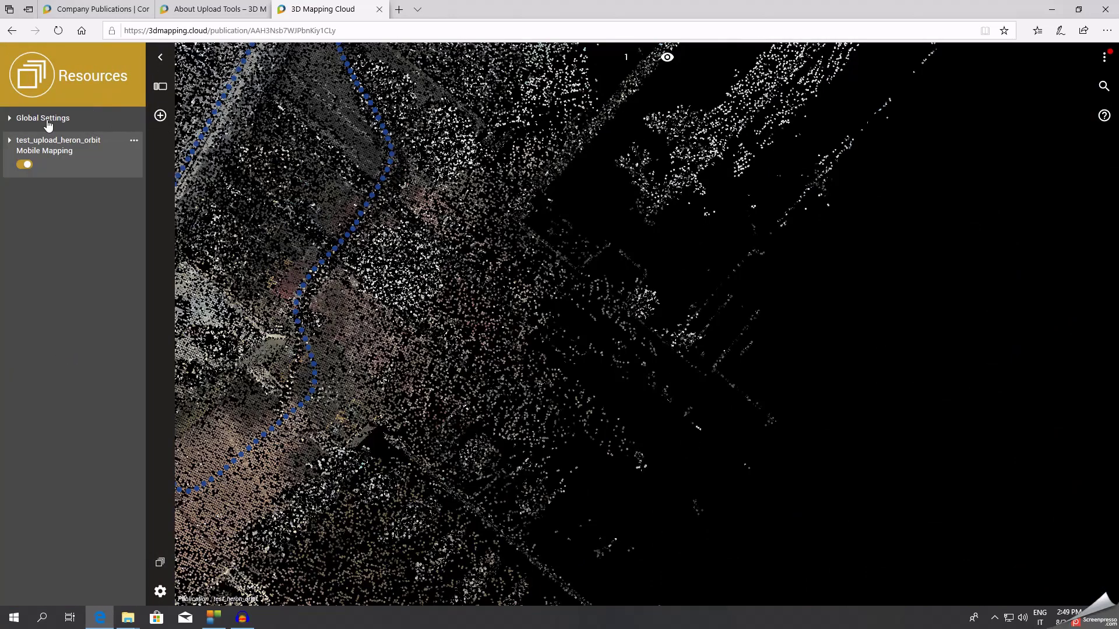
Expand Global Settings and toggle Display Base Map in 3D on, then off again.
left_click(10, 118)
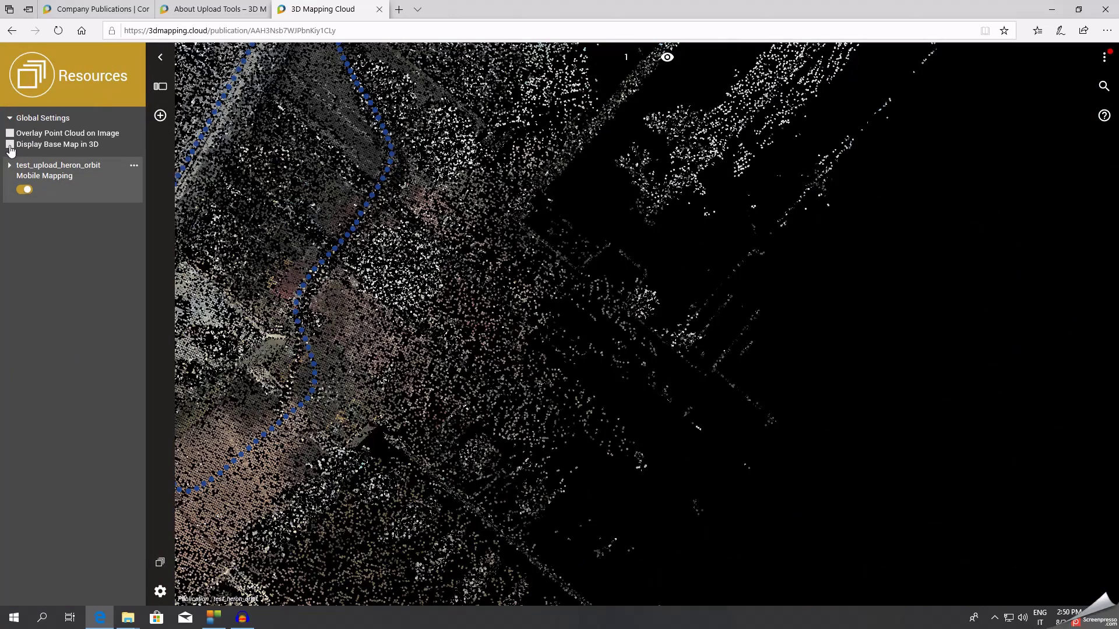
left_click(18, 147)
left_click(10, 145)
Add a spherical street panorama from the trajectory beside the point cloud and orbit both views.
left_click(160, 116)
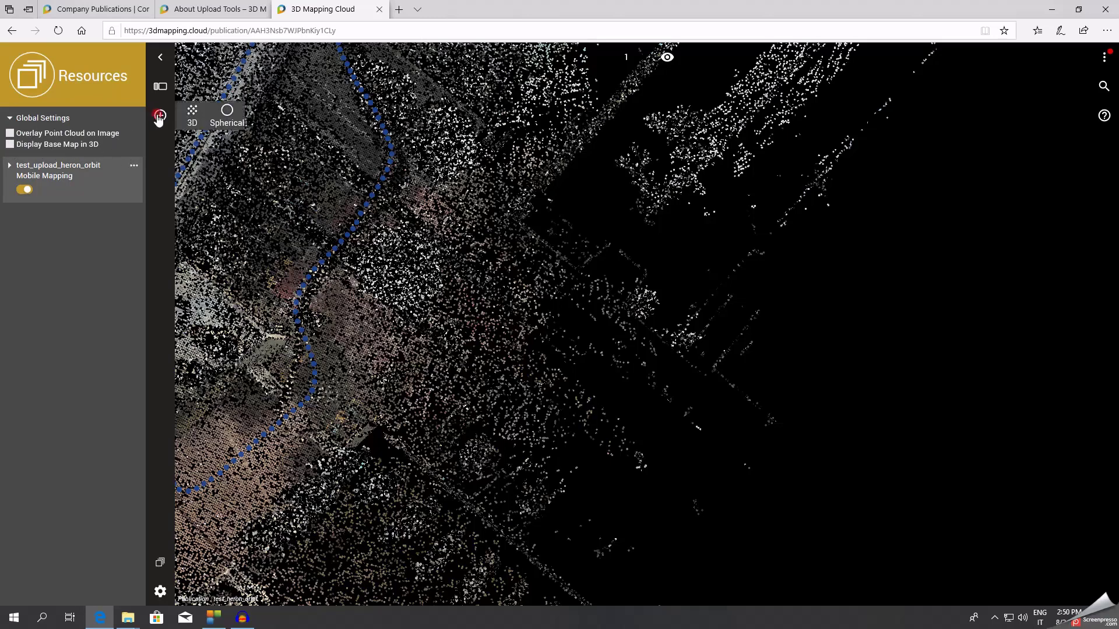
left_click(224, 121)
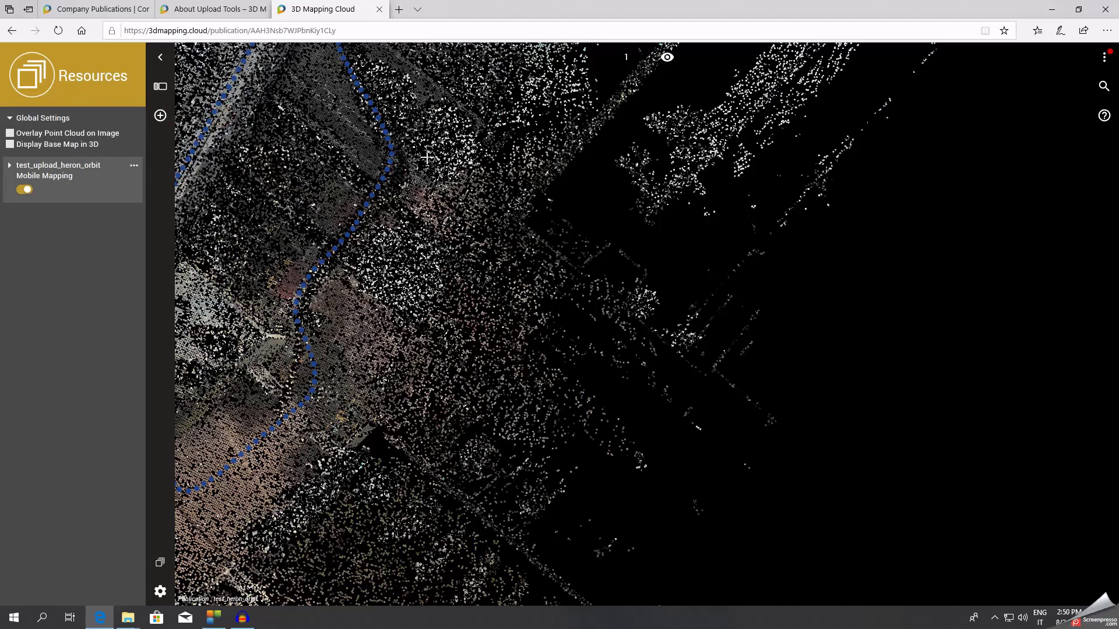
left_click(380, 153)
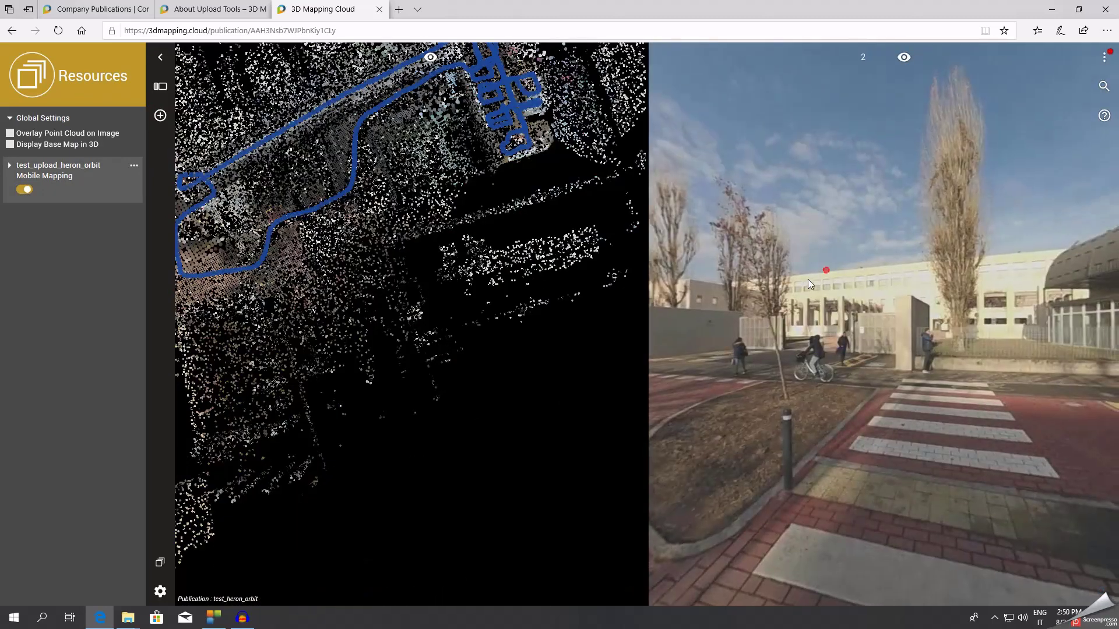
left_click_drag(807, 280, 756, 315)
left_click_drag(1009, 345, 495, 122)
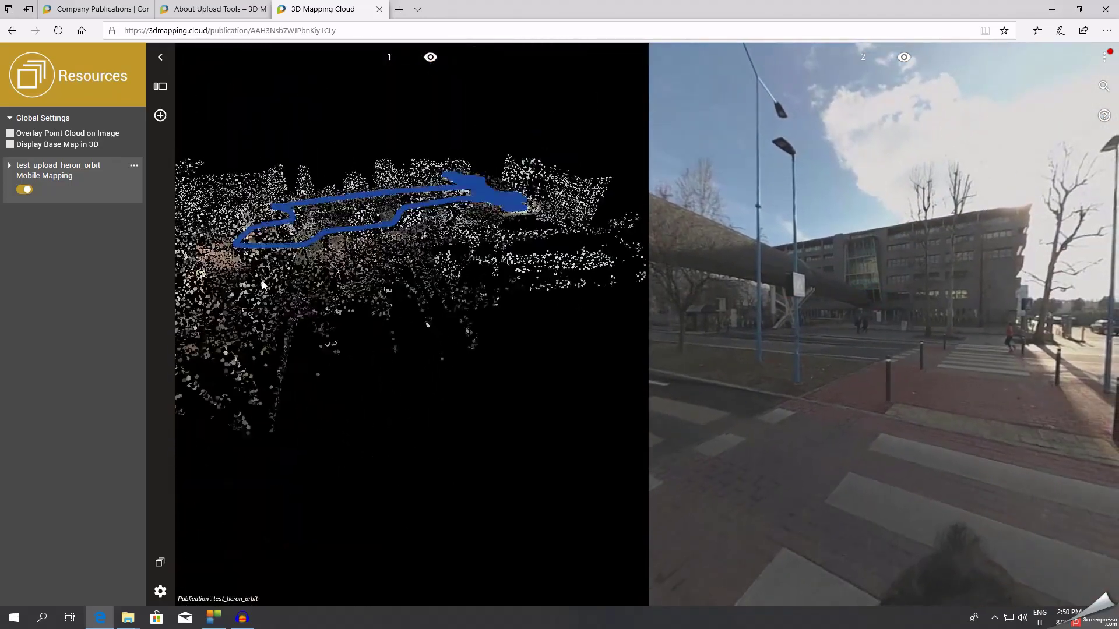
scroll(262, 285, "down", 2)
left_click_drag(450, 260, 191, 301)
scroll(305, 401, "up", 2)
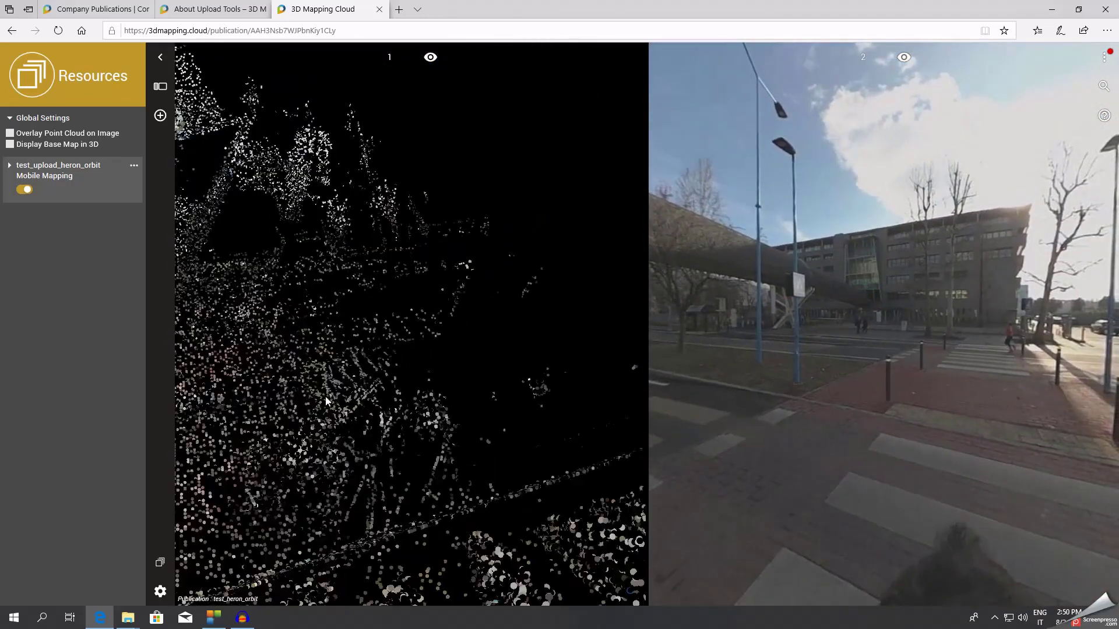
left_click_drag(788, 327, 1004, 368)
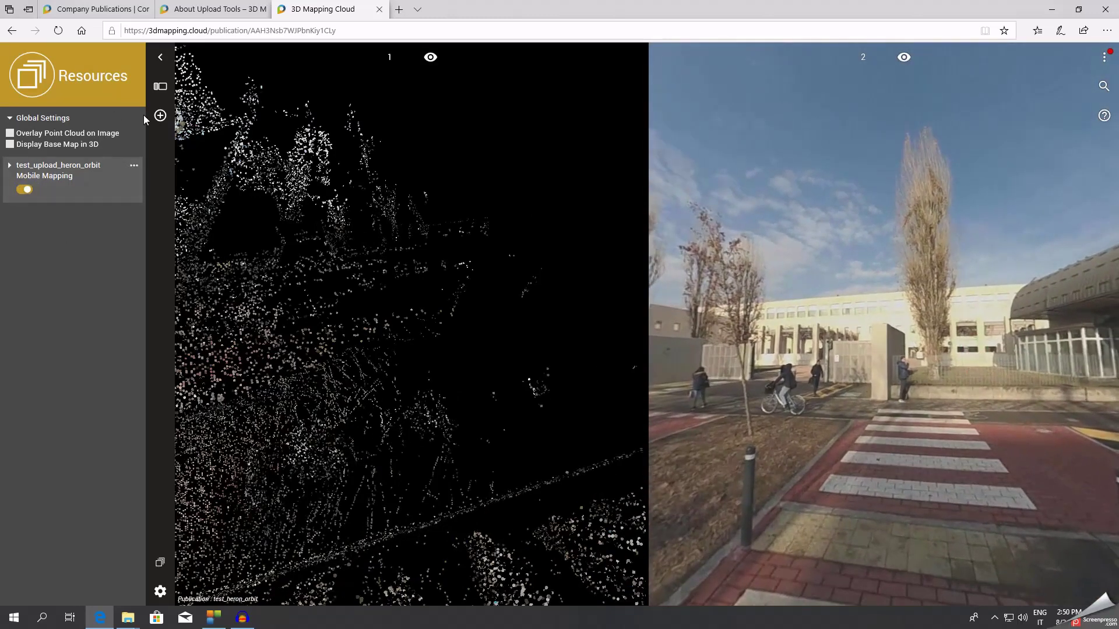
mouse_move(156, 90)
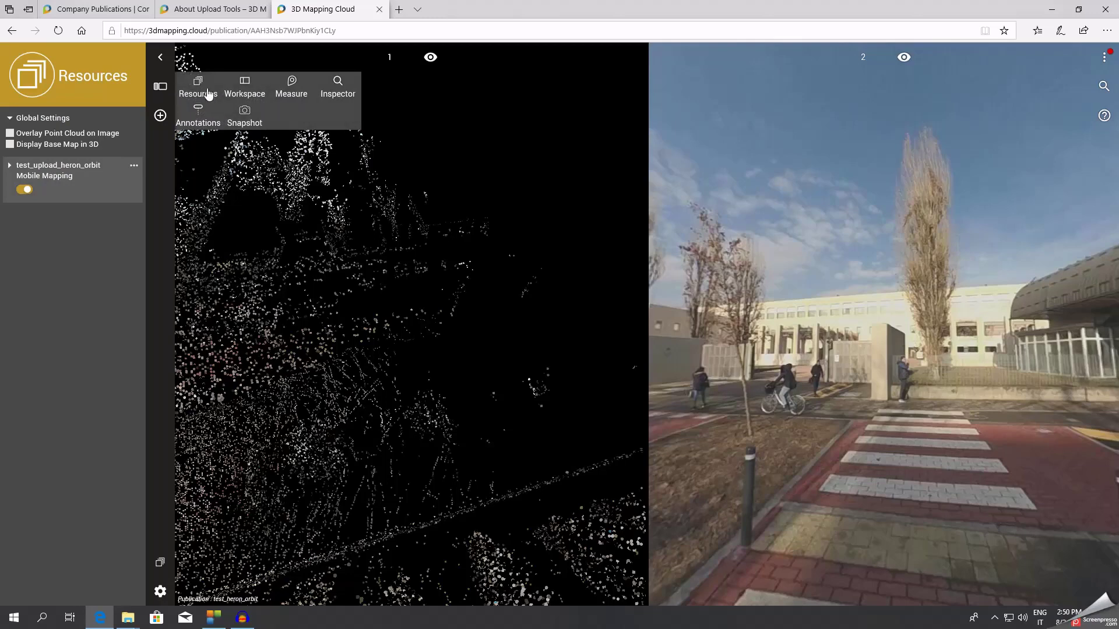
Show the measuring functions, expand Line measurements, and zoom the panorama onto the pillar.
left_click(299, 88)
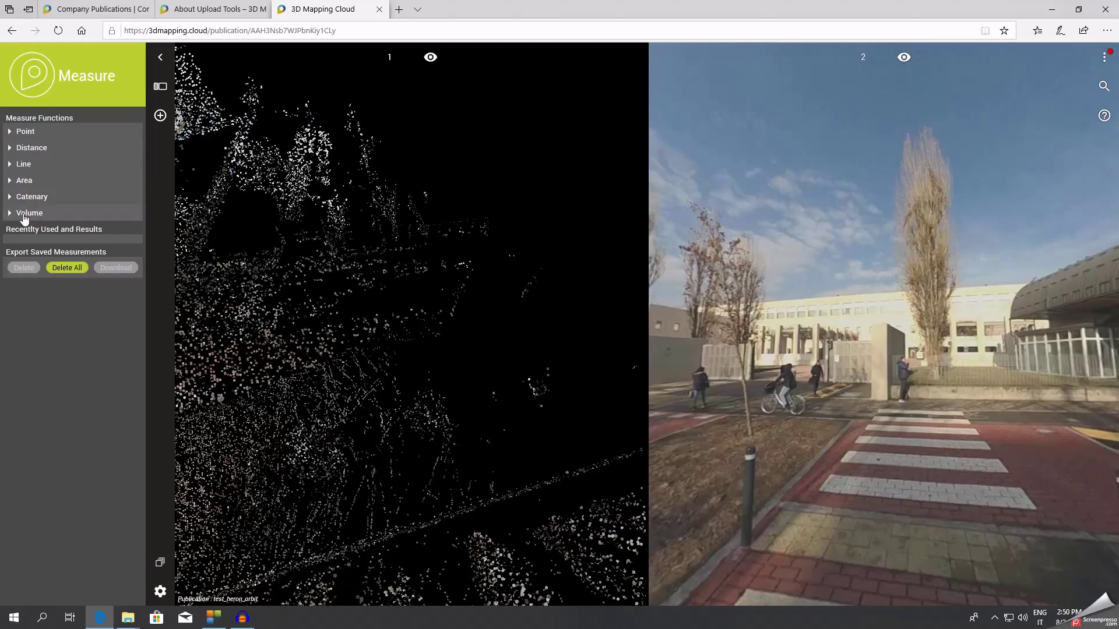
left_click(11, 166)
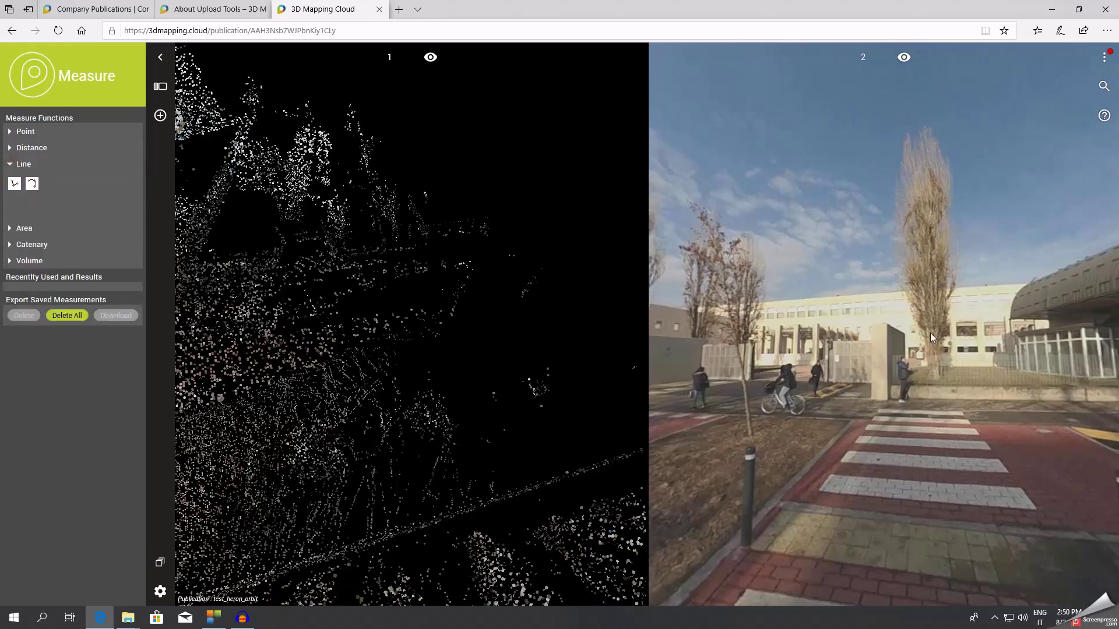
left_click_drag(930, 334, 884, 349)
scroll(836, 335, "down", 4)
scroll(833, 338, "up", 9)
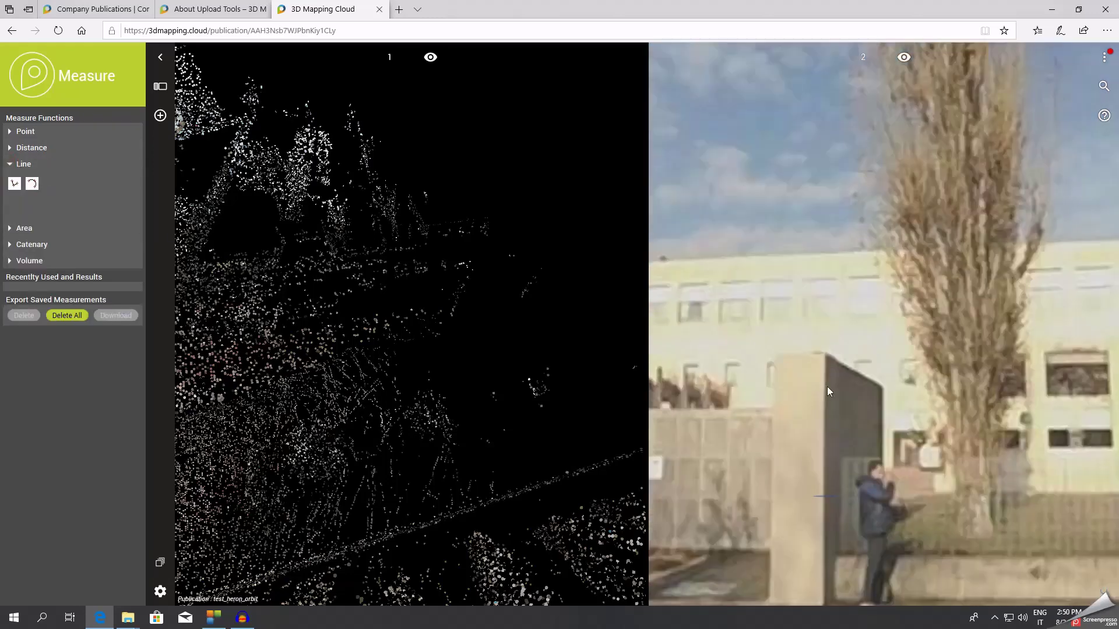
left_click_drag(827, 386, 850, 292)
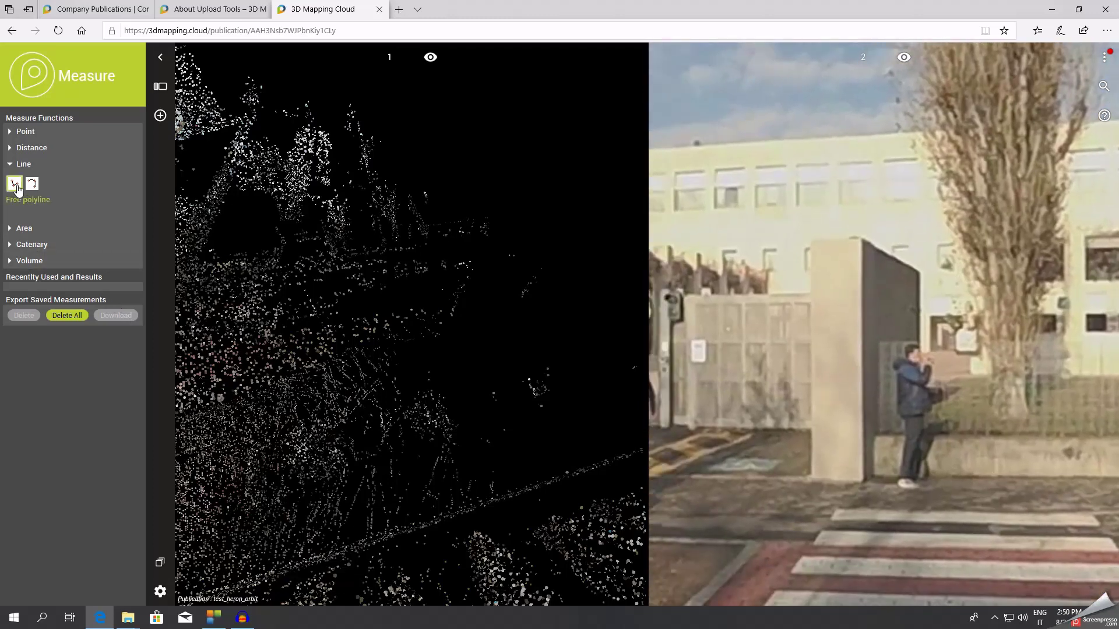
Choose Vertical distance under Distance and start measuring at the top of the pillar.
left_click(11, 164)
left_click(10, 150)
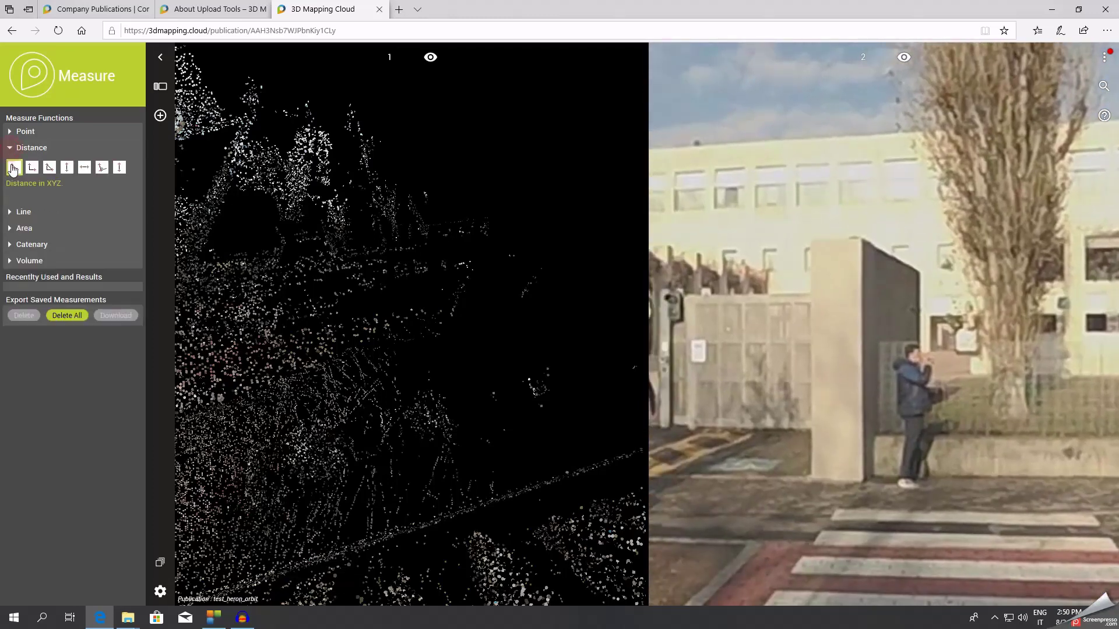
left_click(67, 167)
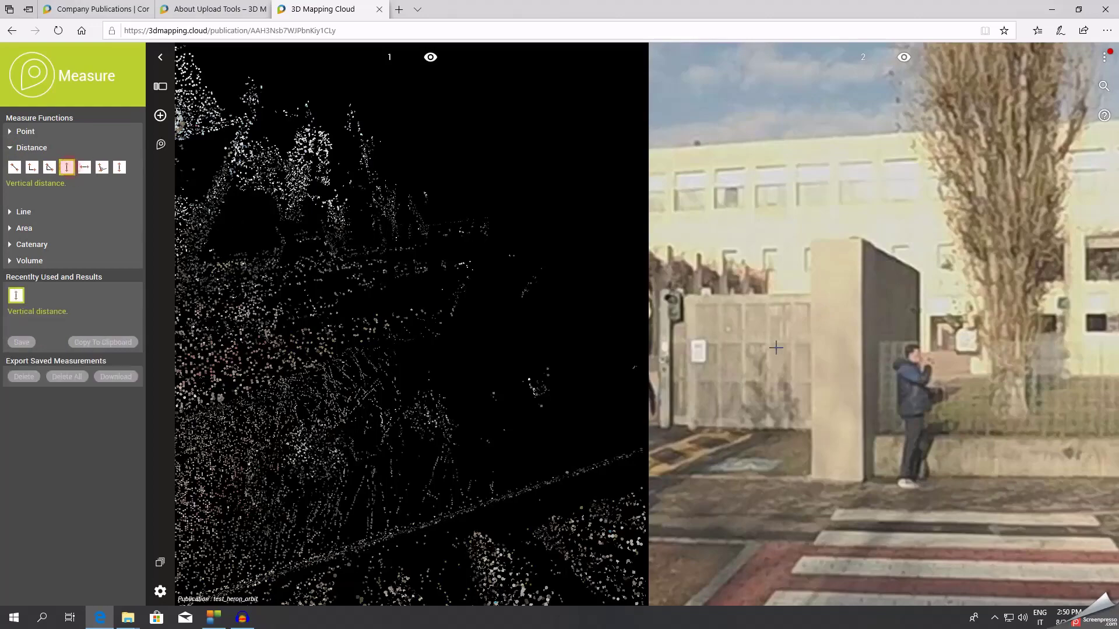
left_click(863, 241)
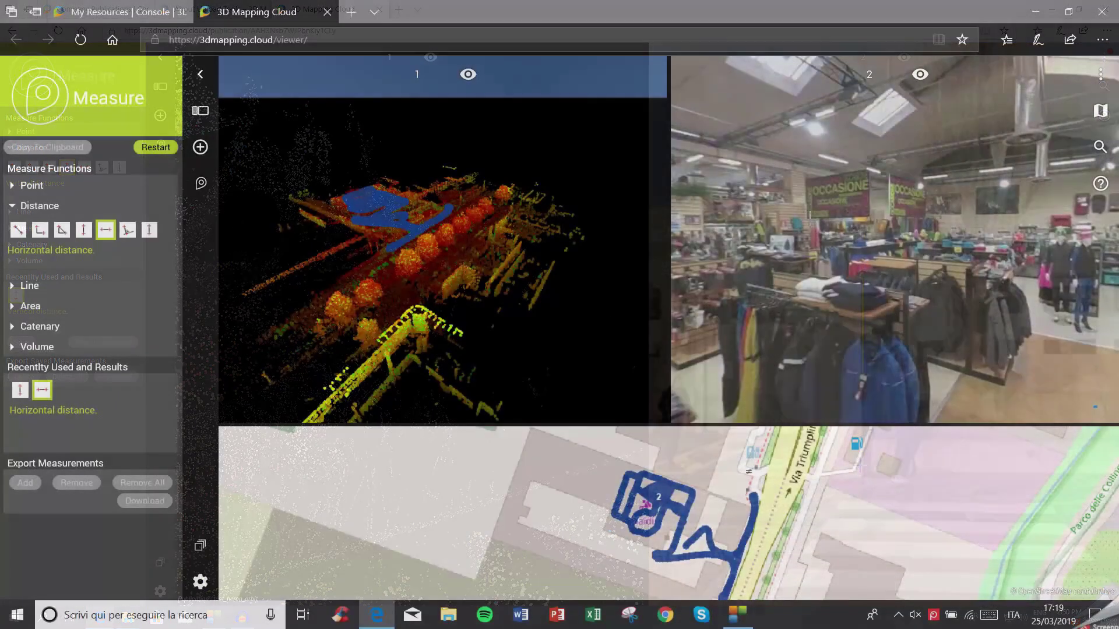
left_click(807, 217)
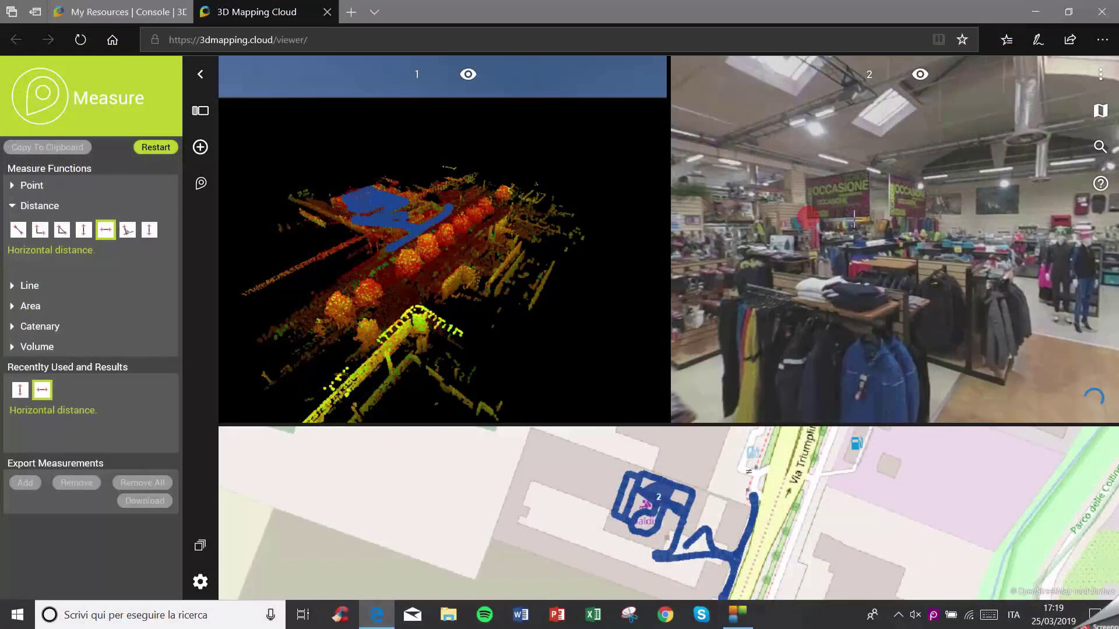
Complete the 2.927 m horizontal distance and orbit the point cloud to inspect it.
left_click(869, 215)
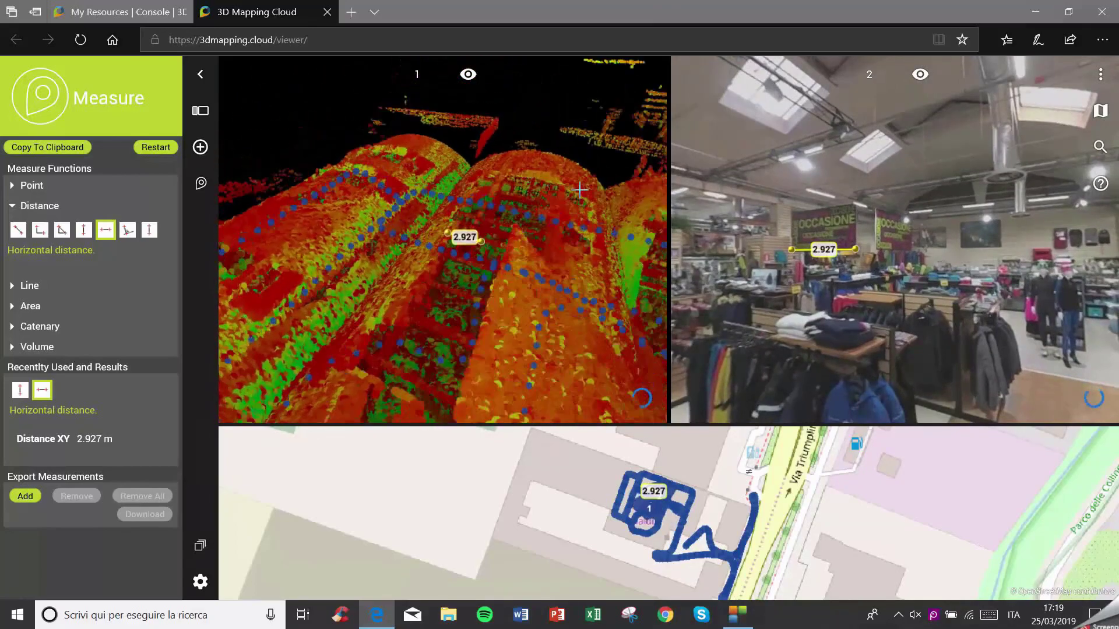
left_click_drag(580, 190, 558, 284)
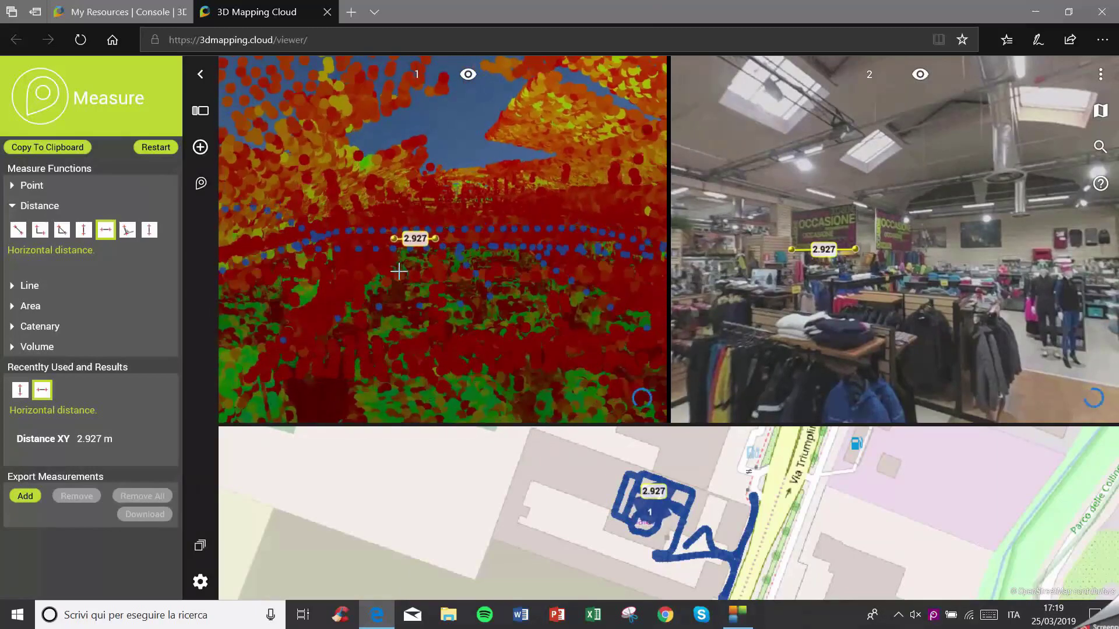
mouse_move(399, 273)
left_mouse_down()
mouse_move(452, 277)
mouse_move(471, 251)
mouse_move(384, 255)
mouse_move(512, 261)
mouse_move(540, 290)
mouse_move(582, 292)
mouse_move(583, 282)
left_mouse_up()
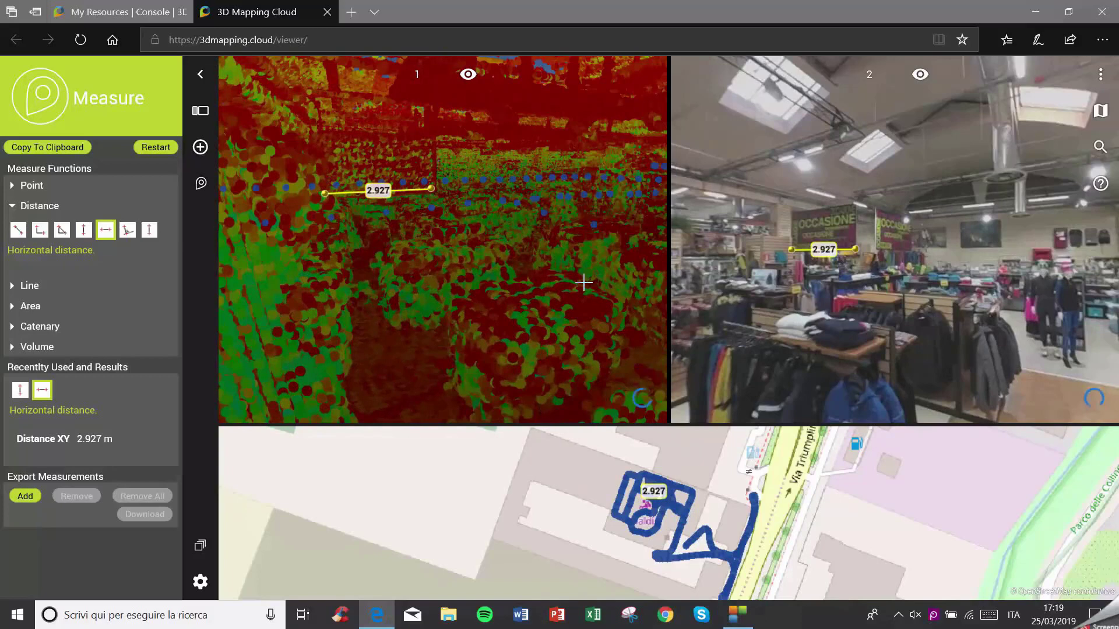